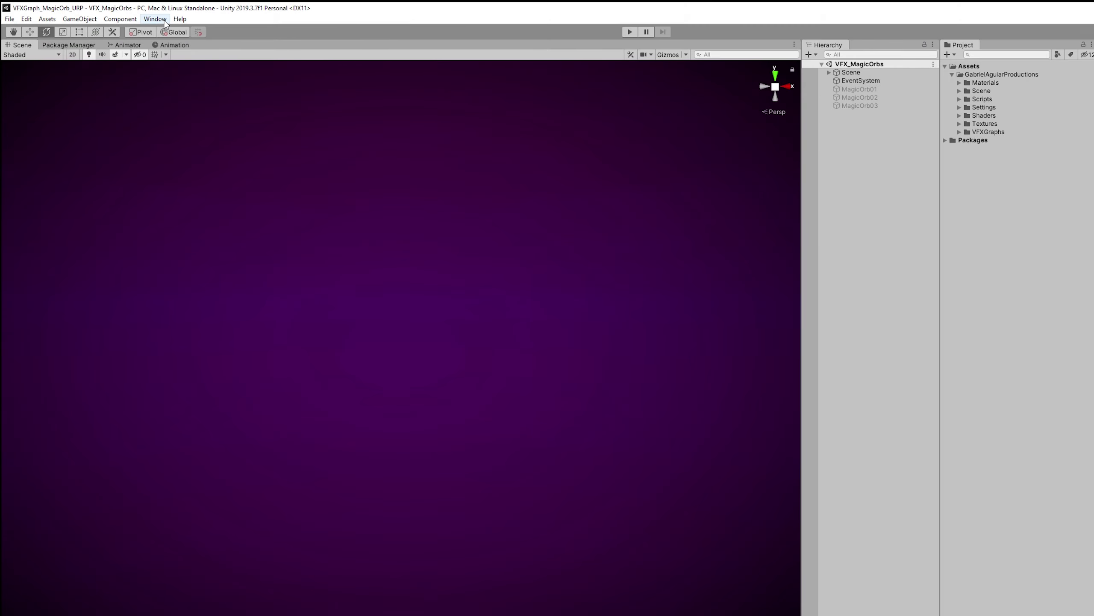
Open the Package Manager and view the details of the Visual Effect Graph package.
left_click(155, 18)
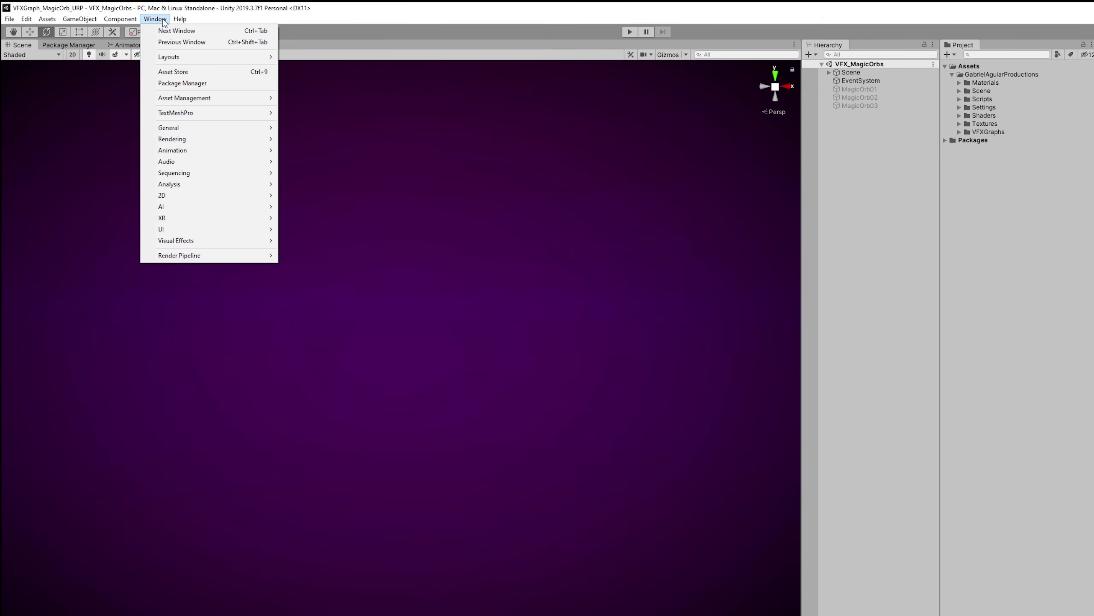
left_click(207, 83)
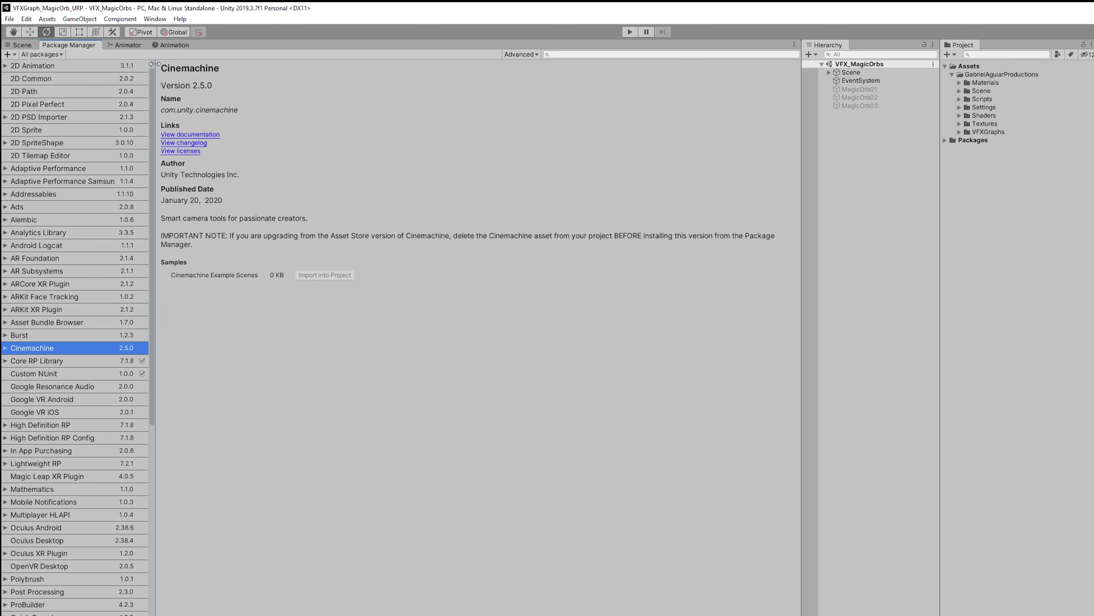
scroll(101, 255, "down", 10)
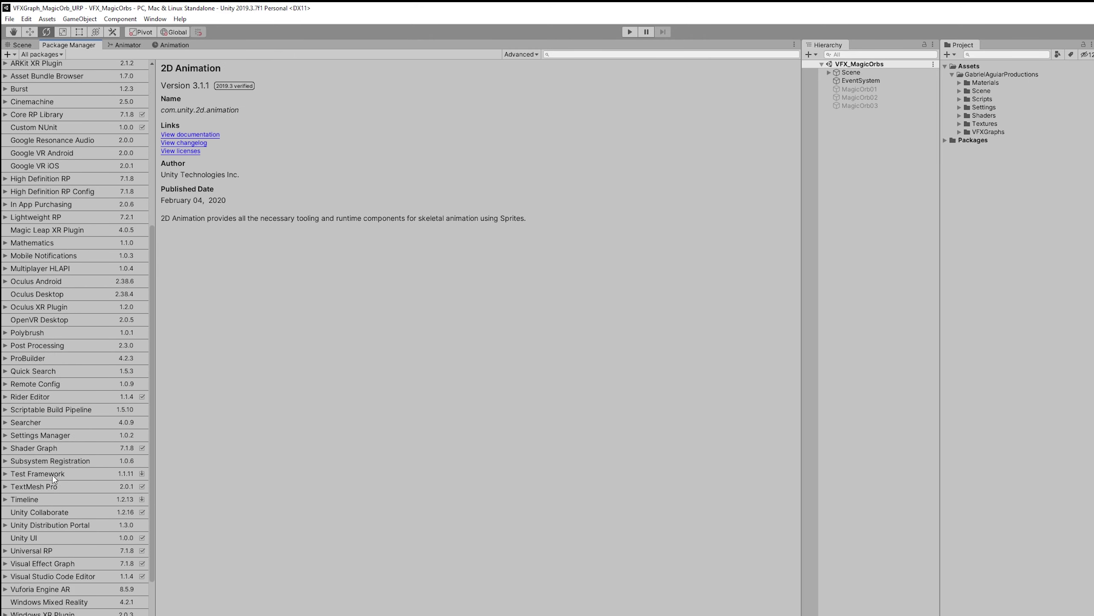
scroll(51, 483, "down", 2)
left_click(45, 513)
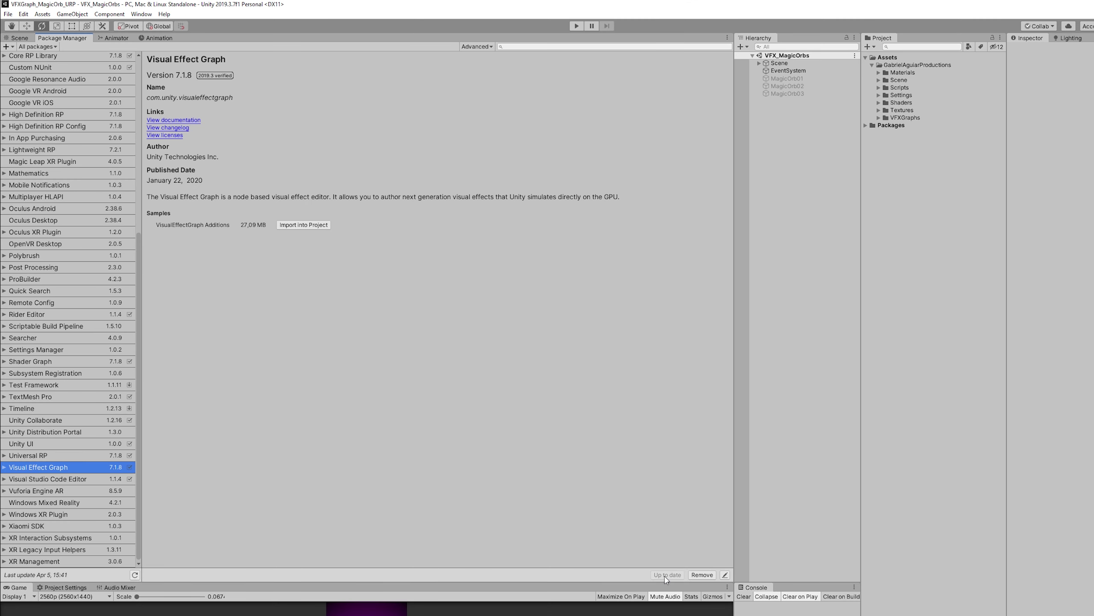
Check the Package Manager's advanced options and view the Shader Graph package.
left_click(464, 46)
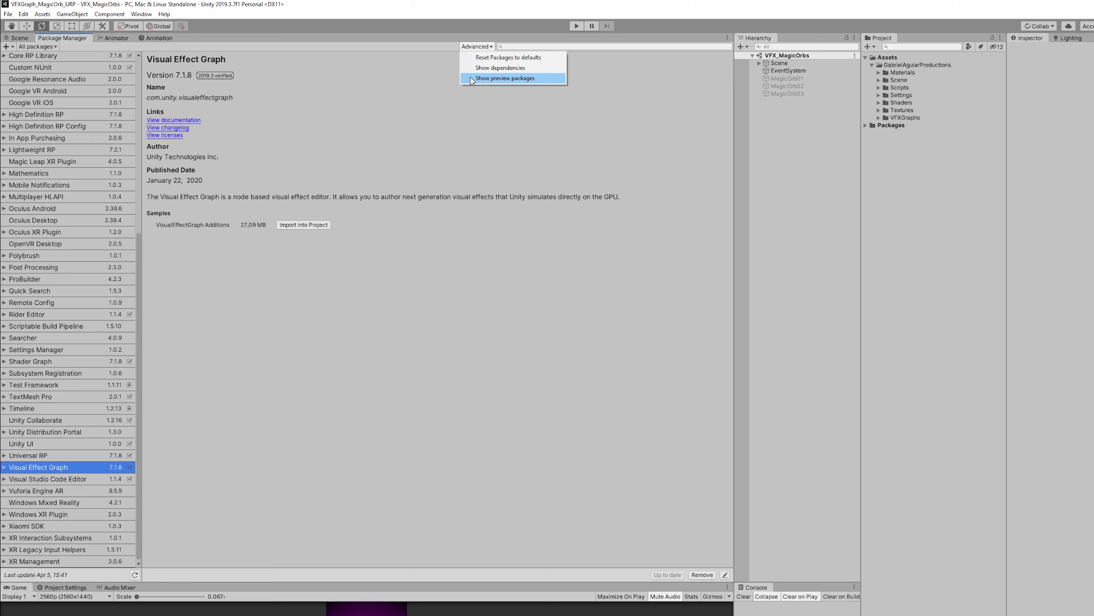
left_click(466, 234)
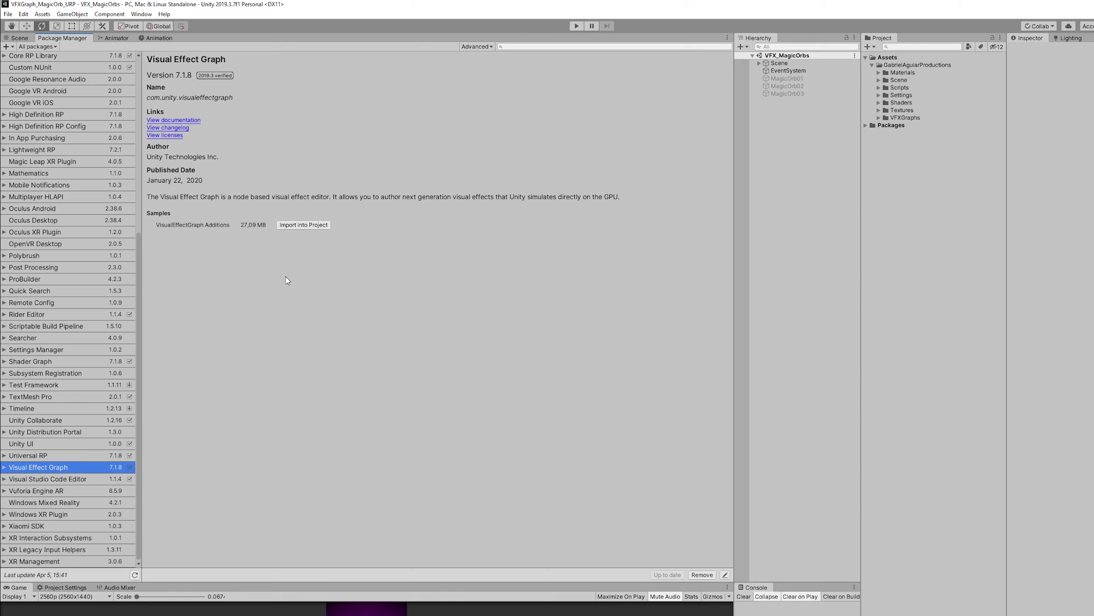
left_click(79, 360)
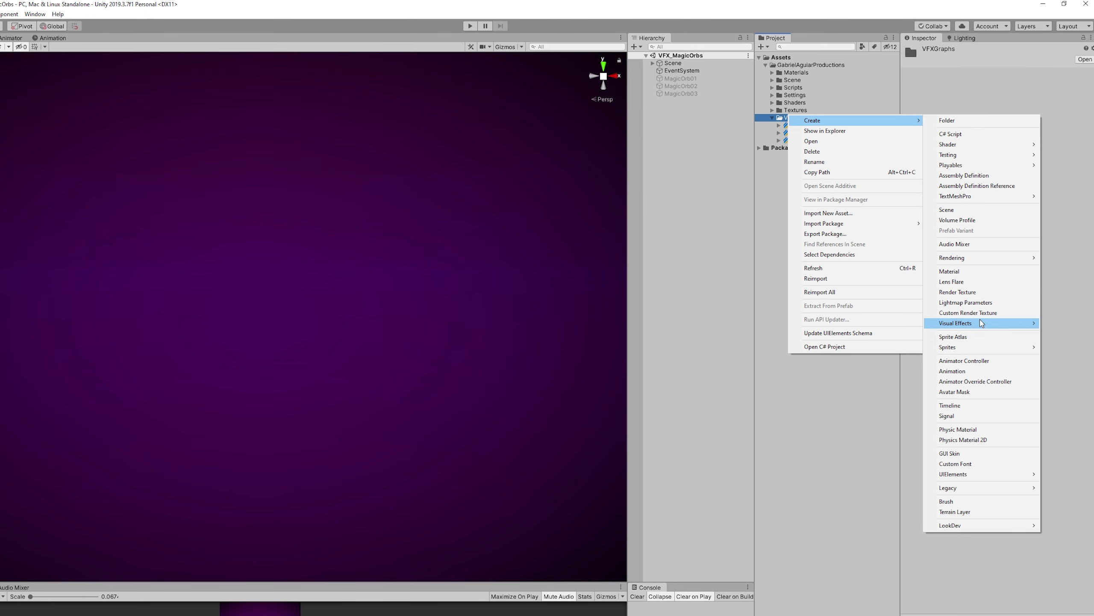
Create a Visual Effect Graph asset named MagicOrb02_Tut in the VFXGraphs folder.
mouse_move(980, 328)
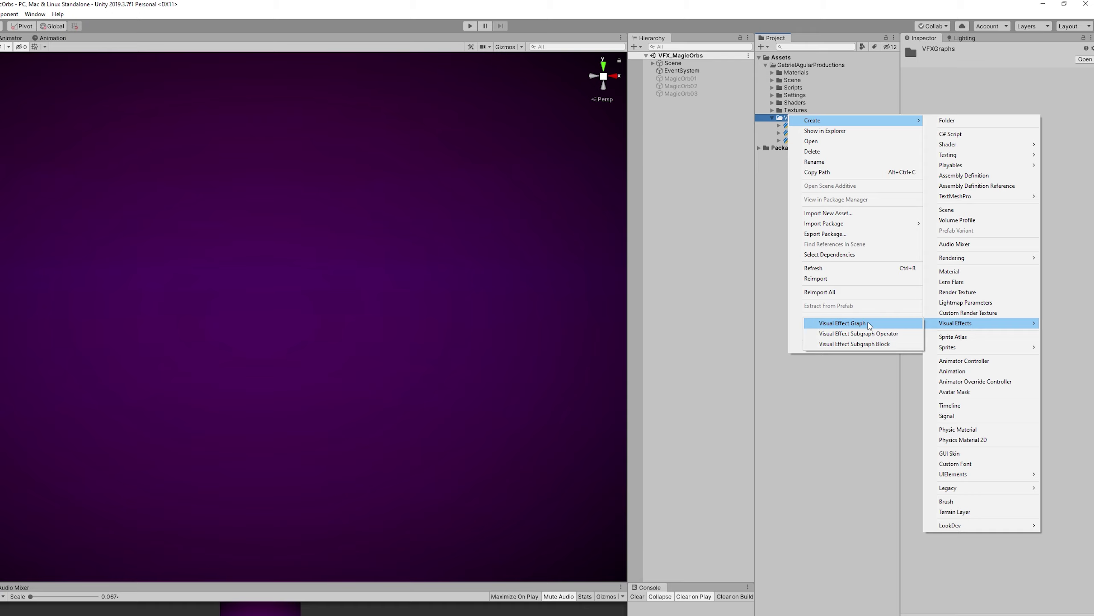
left_click(843, 323)
type("MagicOrb02_Tut")
left_click(866, 286)
Add the MagicOrb02_Tut effect to the scene and set its Y position to 3.
left_click_drag(694, 135, 694, 136)
left_click(1038, 87)
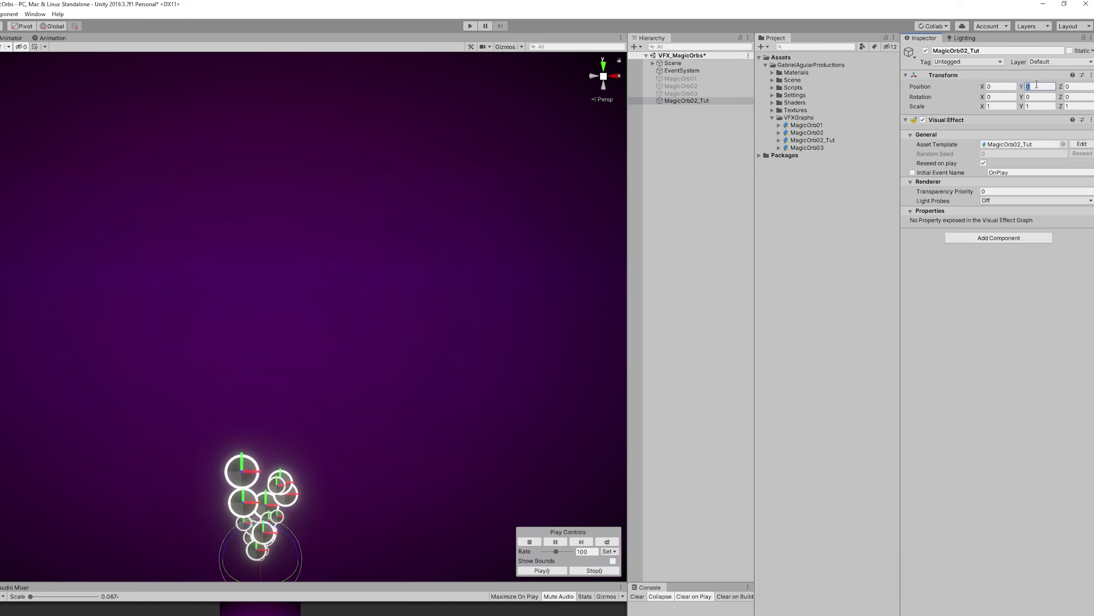
type("3")
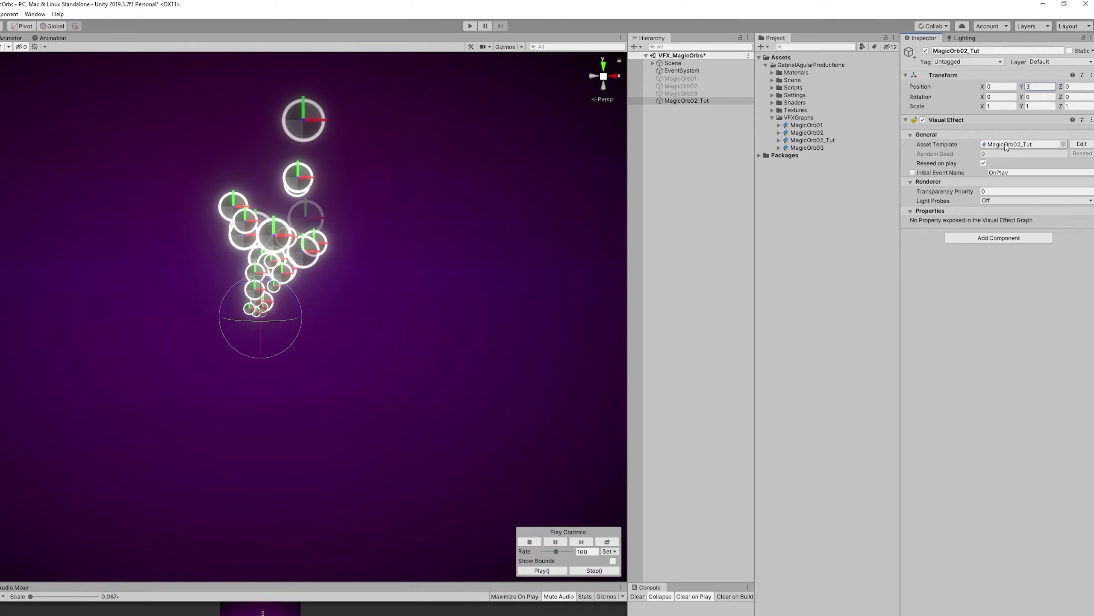
Open the MagicOrb02_Tut graph for editing and dock its window beside the Scene view.
left_click(1082, 144)
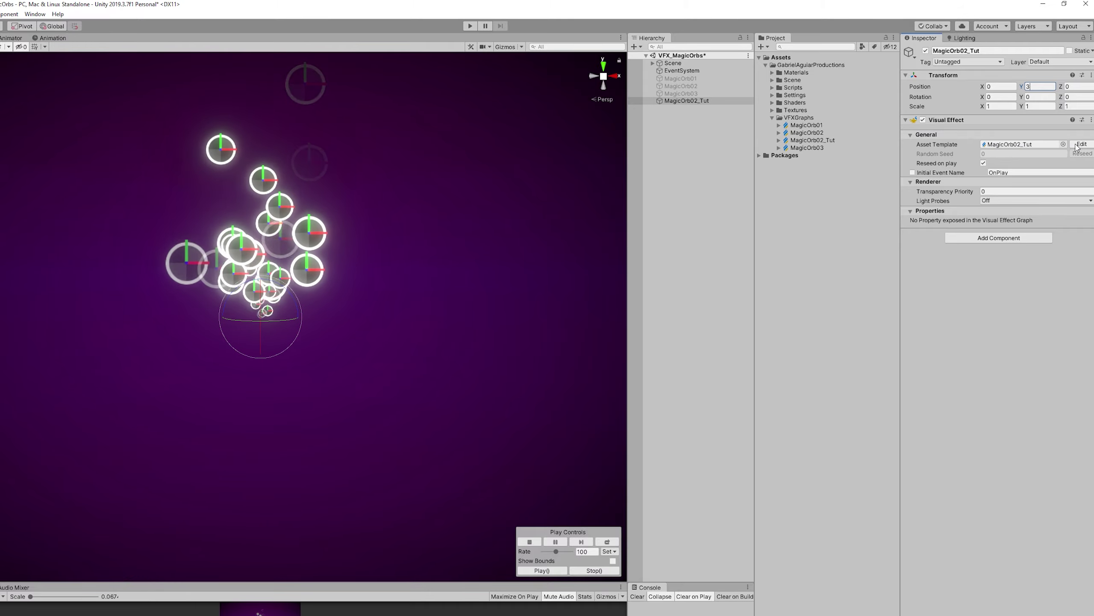
left_click_drag(403, 163, 764, 165)
left_click_drag(581, 203, 396, 204)
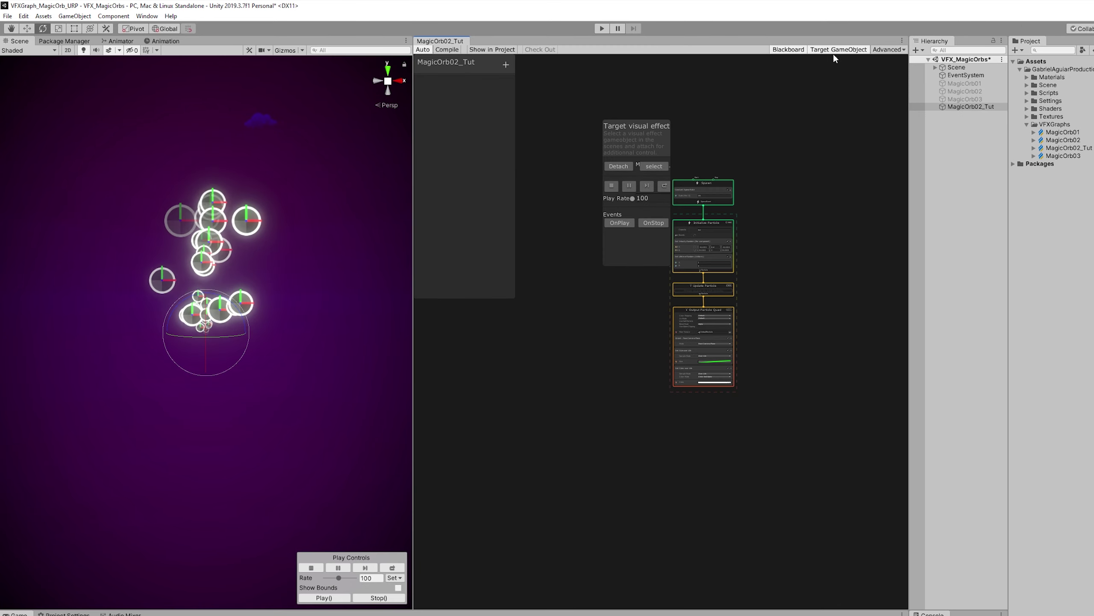
Hide the Target GameObject panel and review the property types the Blackboard can add.
left_click(803, 46)
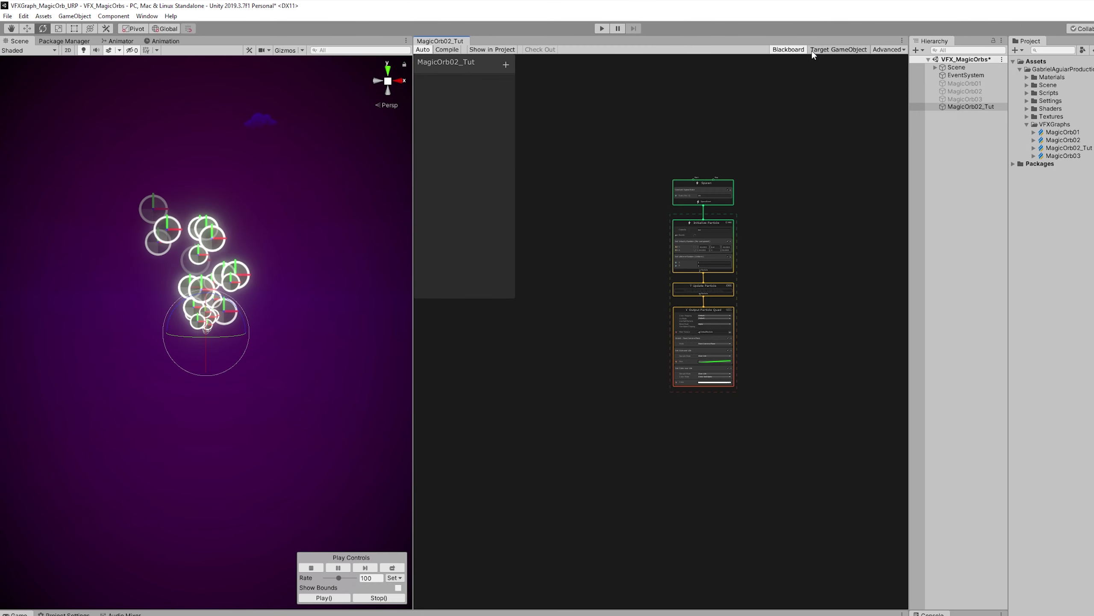
left_click(787, 50)
left_click(787, 50)
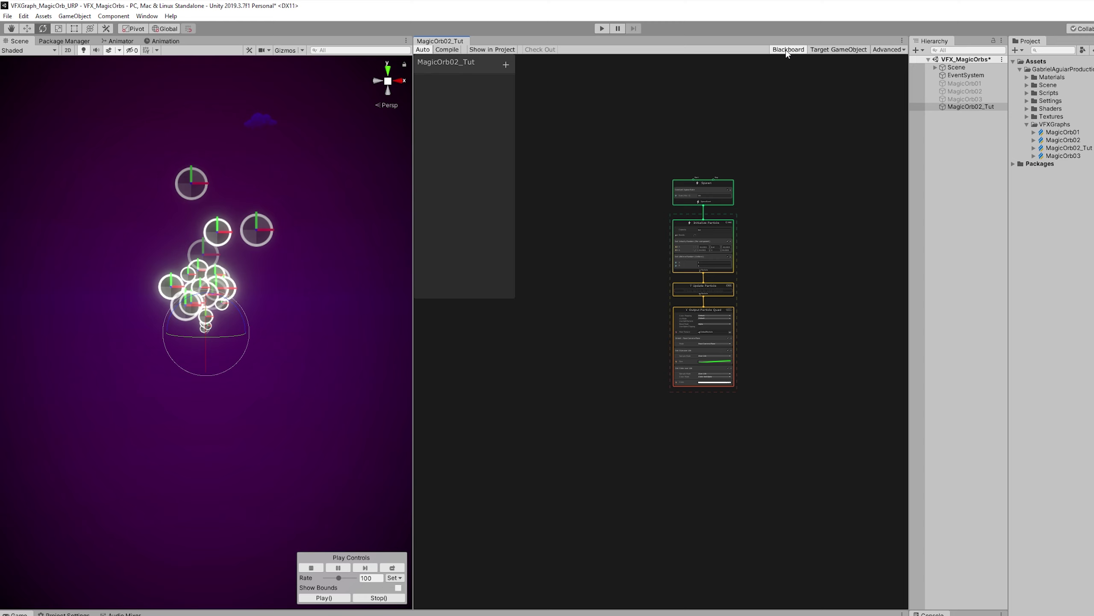
left_click(508, 64)
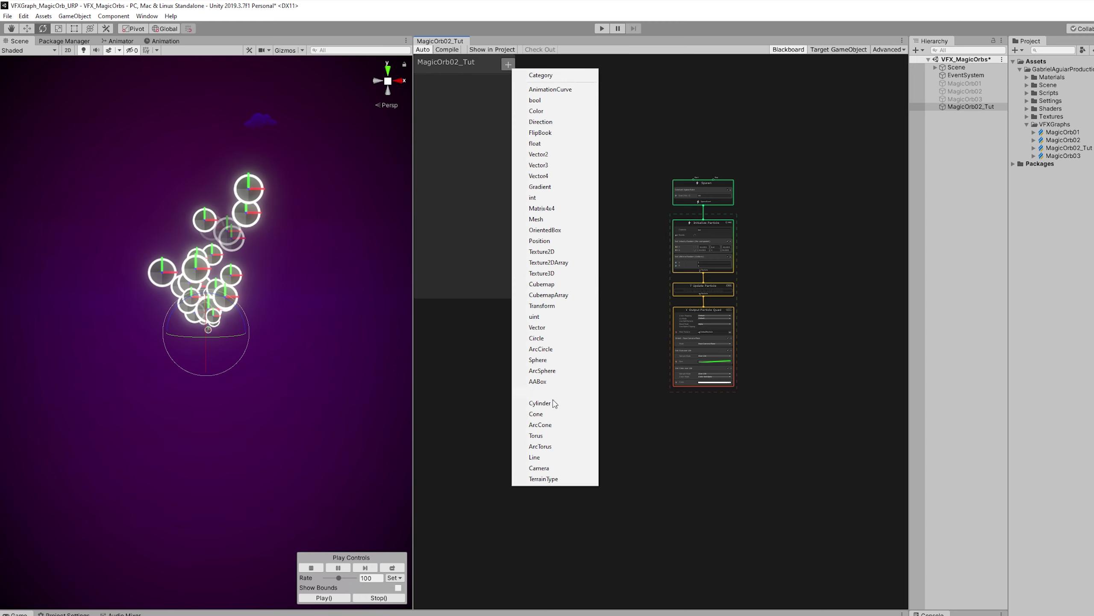
left_click(646, 95)
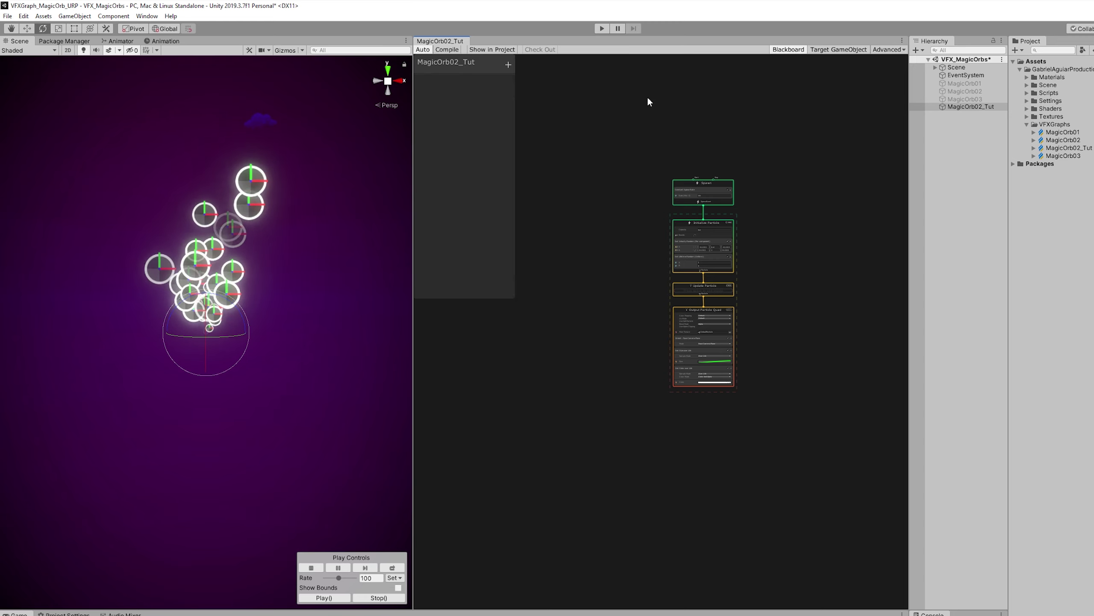
Delete all the default nodes from the MagicOrb02_Tut graph.
scroll(729, 273, "up", 4)
middle_click_drag(787, 267, 778, 314)
scroll(801, 406, "down", 2)
left_click_drag(853, 535, 618, 158)
key("Delete")
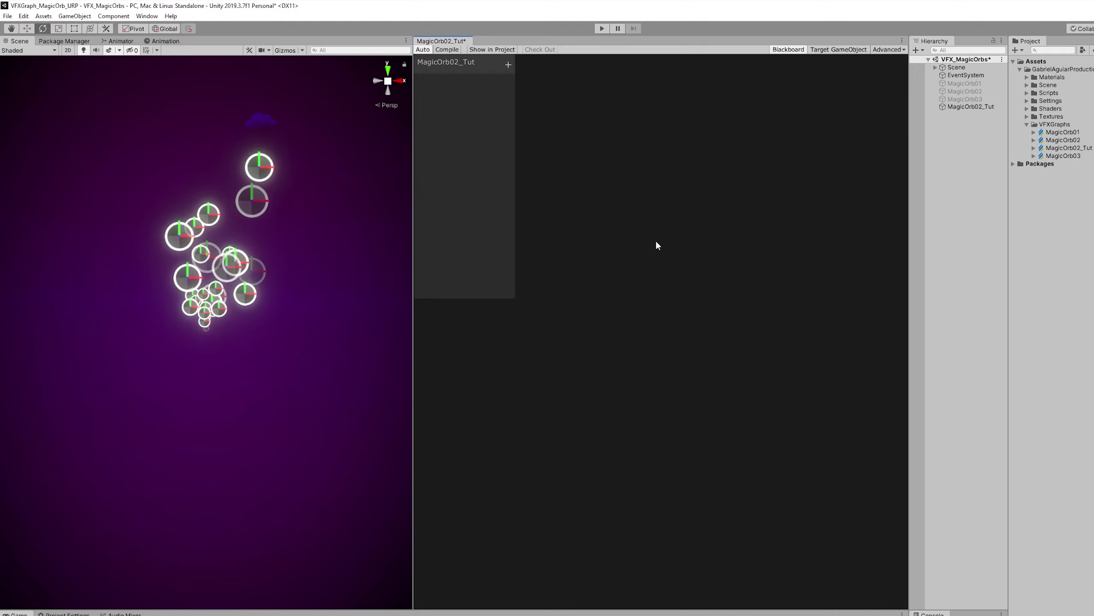
Add a Simple Heads & Trails system to the empty graph.
key("space")
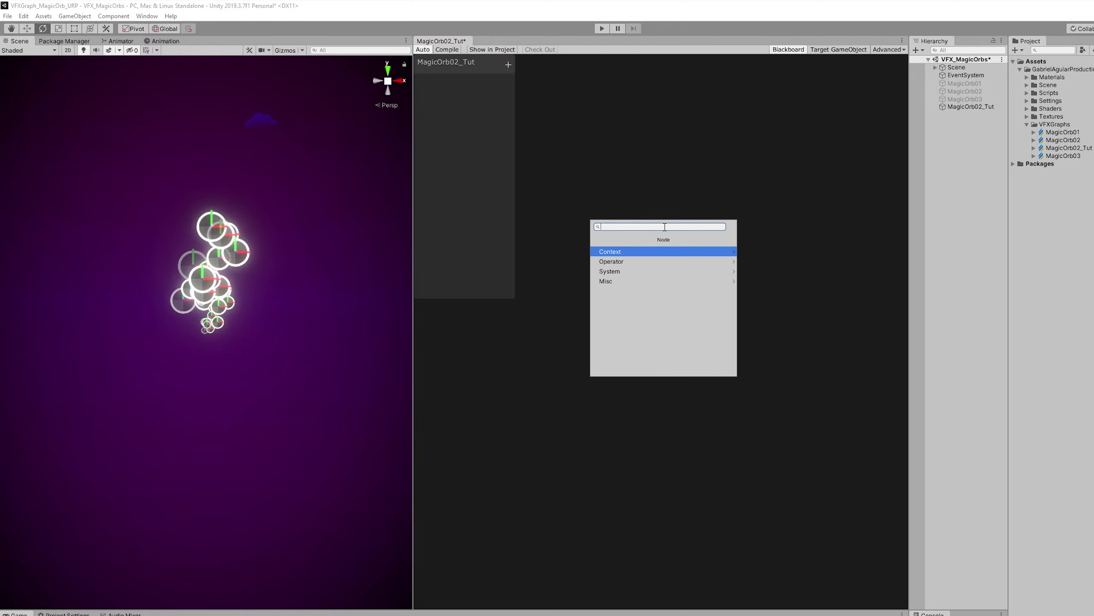
type("trail")
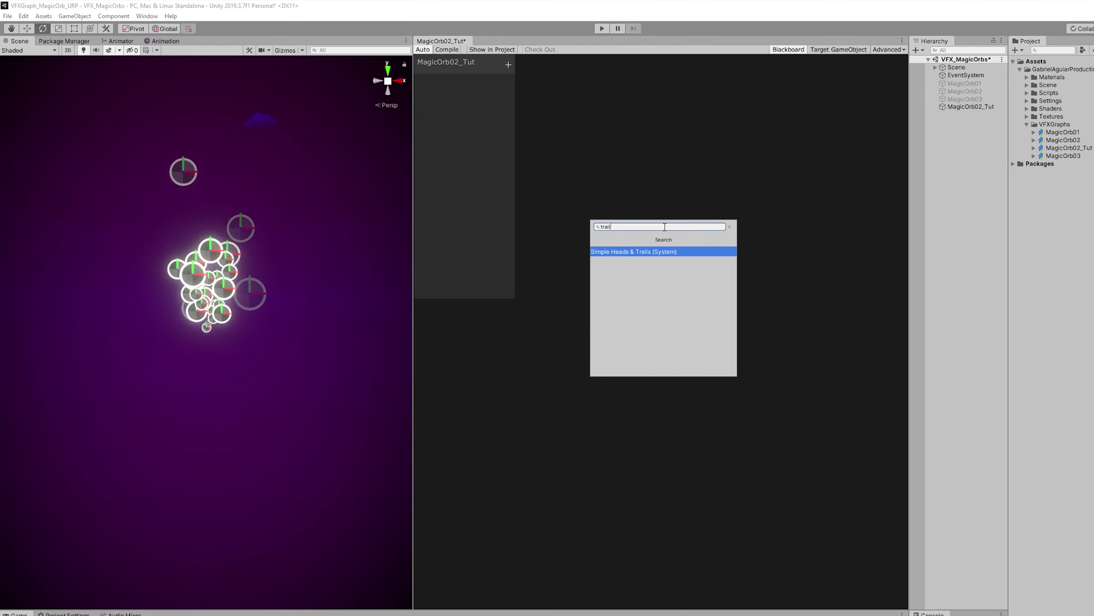
left_click(644, 253)
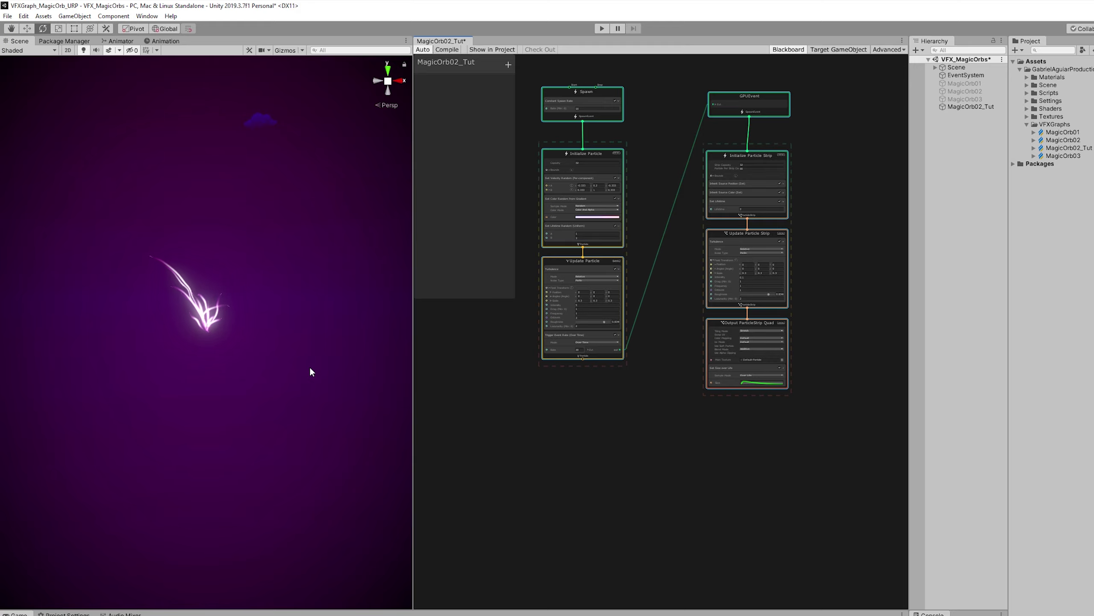
Set the Constant Spawn Rate to 50 and the Initialize Particle capacity to 1000.
left_click_drag(414, 366, 428, 367)
middle_click_drag(695, 376, 727, 487)
scroll(611, 175, "up", 5)
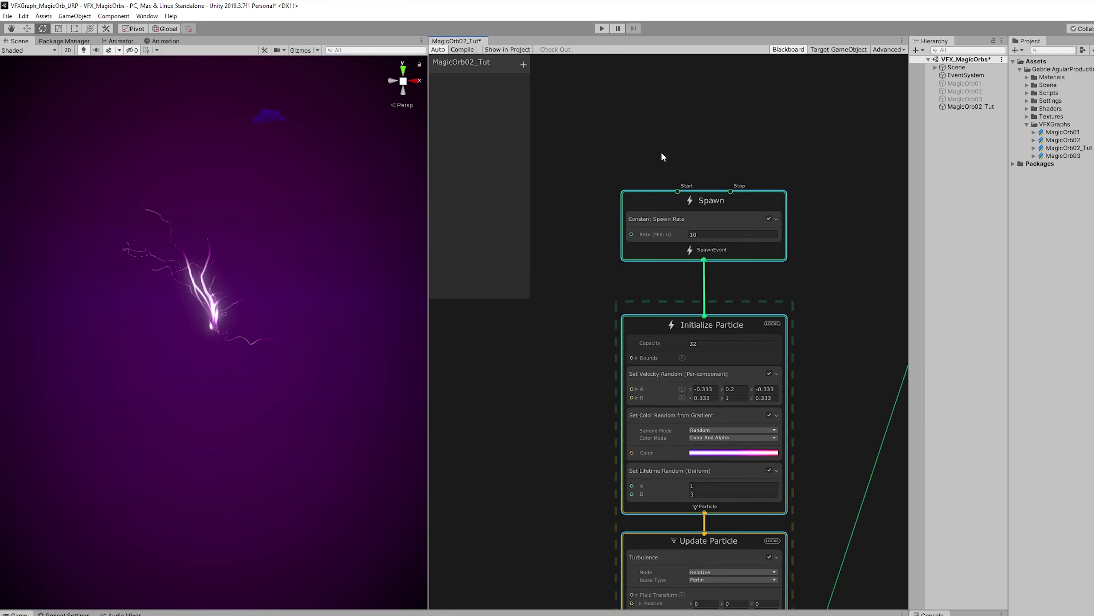
left_click(696, 233)
left_click(701, 233)
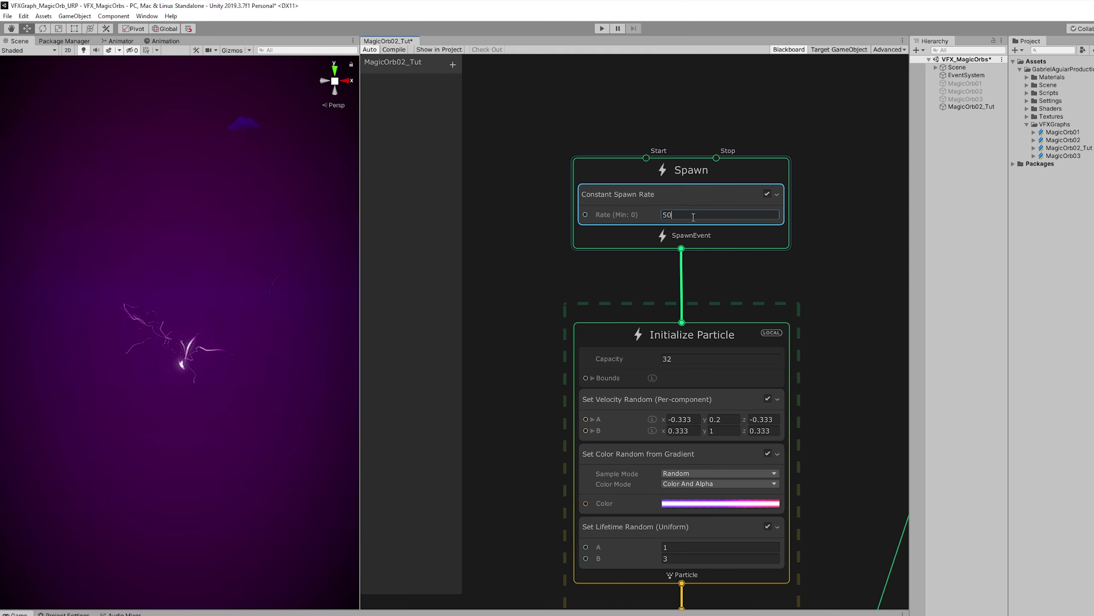
type("50")
key("Return")
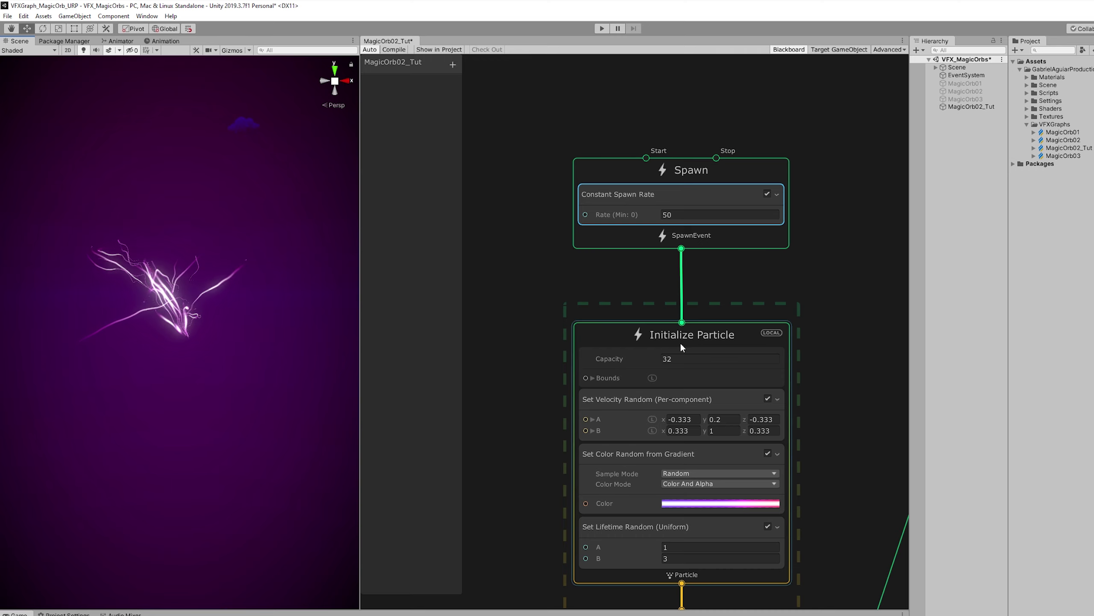
double_click(686, 358)
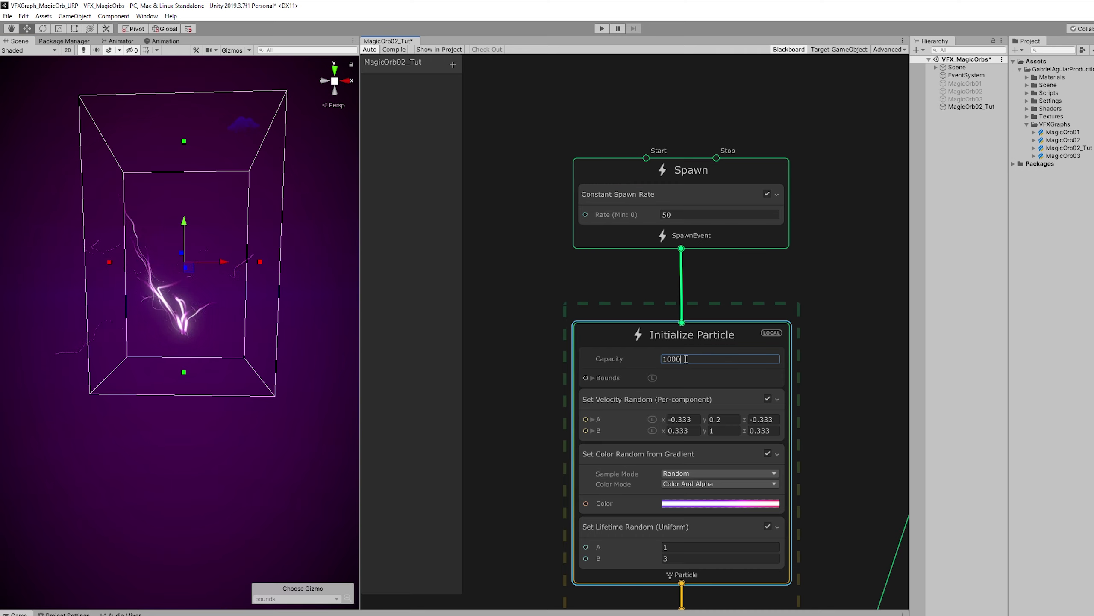
key("Return")
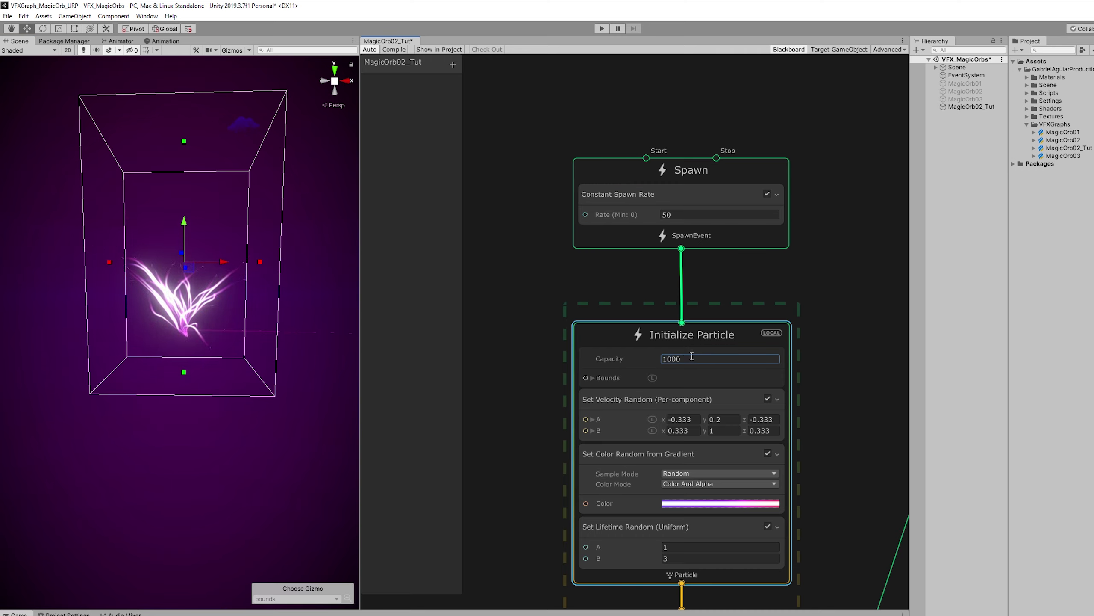
Set the Strip Capacity of Initialize Particle Strip to 1000.
middle_click_drag(820, 444, 711, 335)
scroll(711, 335, "down", 4)
middle_click_drag(721, 392, 704, 347)
middle_click_drag(730, 273, 569, 396)
scroll(696, 345, "up", 3)
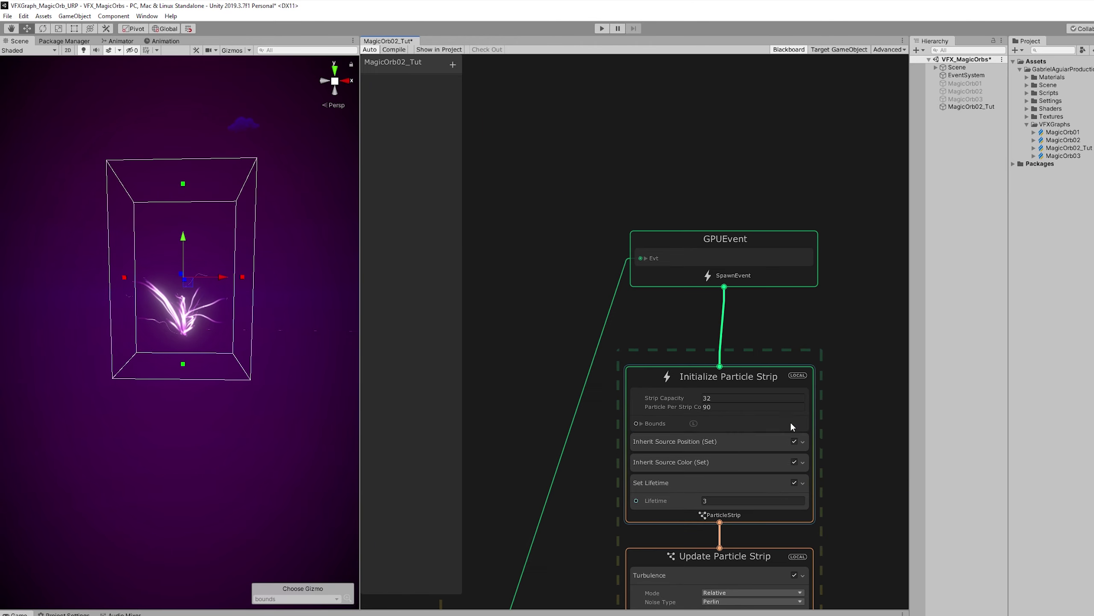
left_click(799, 435)
middle_click_drag(798, 436, 798, 365)
scroll(714, 331, "up", 4)
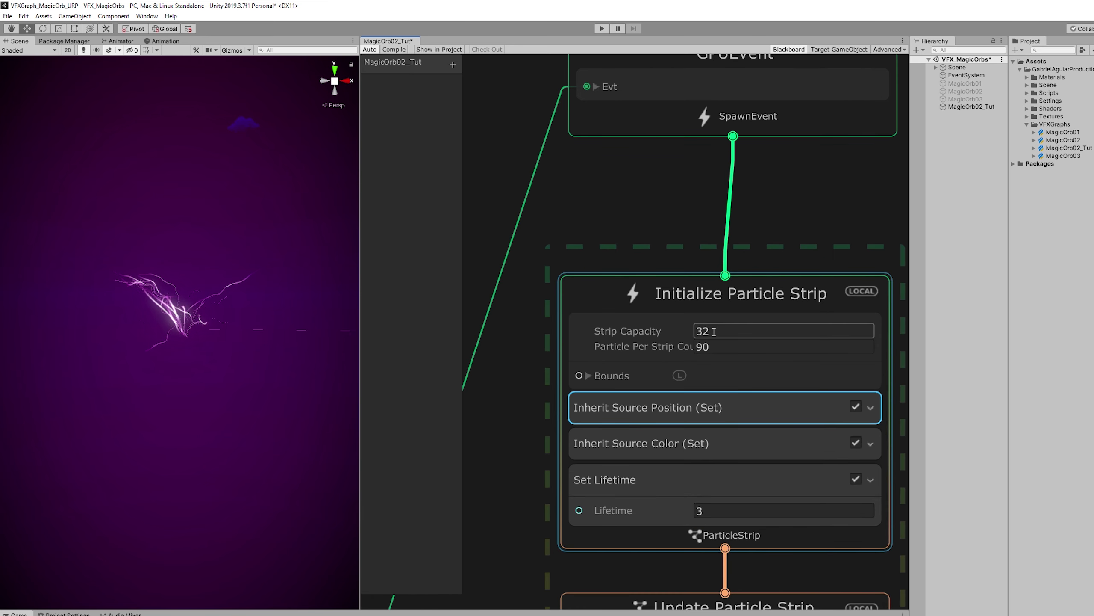
left_click(714, 331)
type("1000")
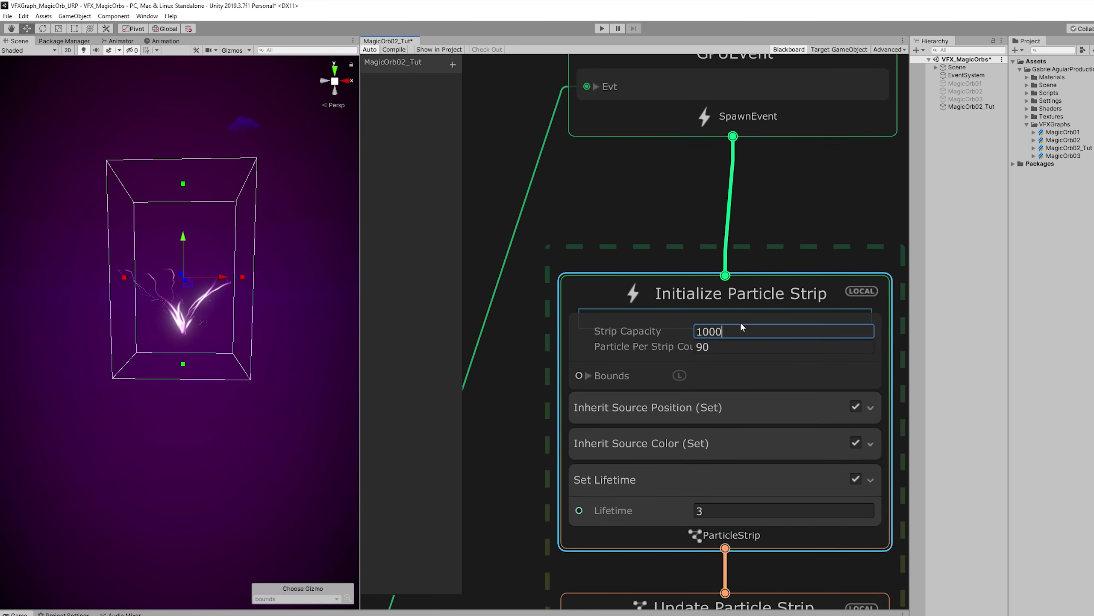
key("Return")
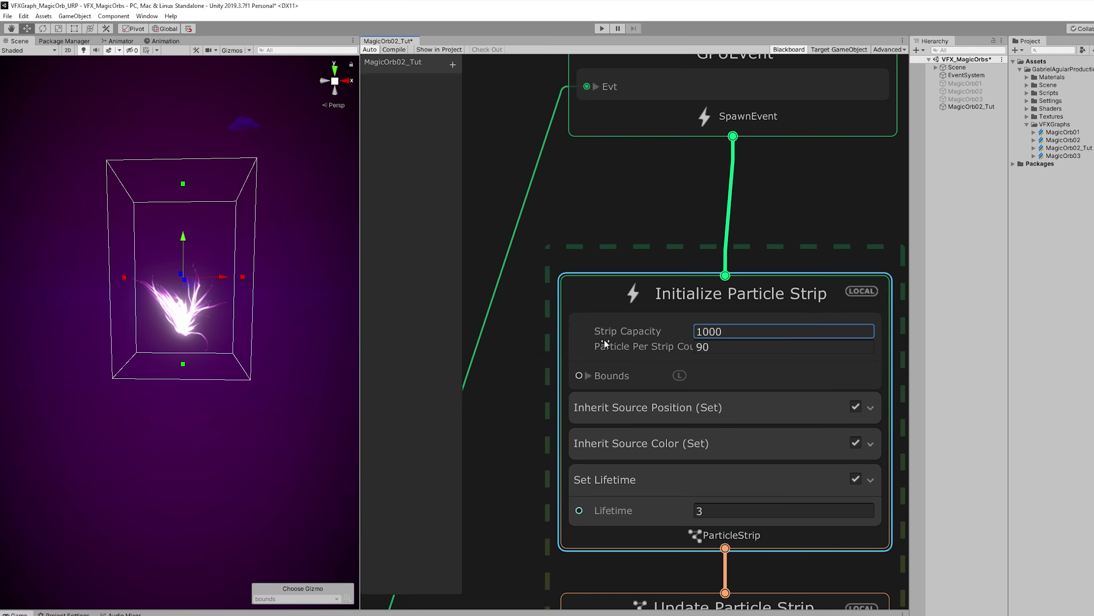
Add a float property named TrailsSpawnRate to the Blackboard and make it exposed.
scroll(516, 306, "down", 7)
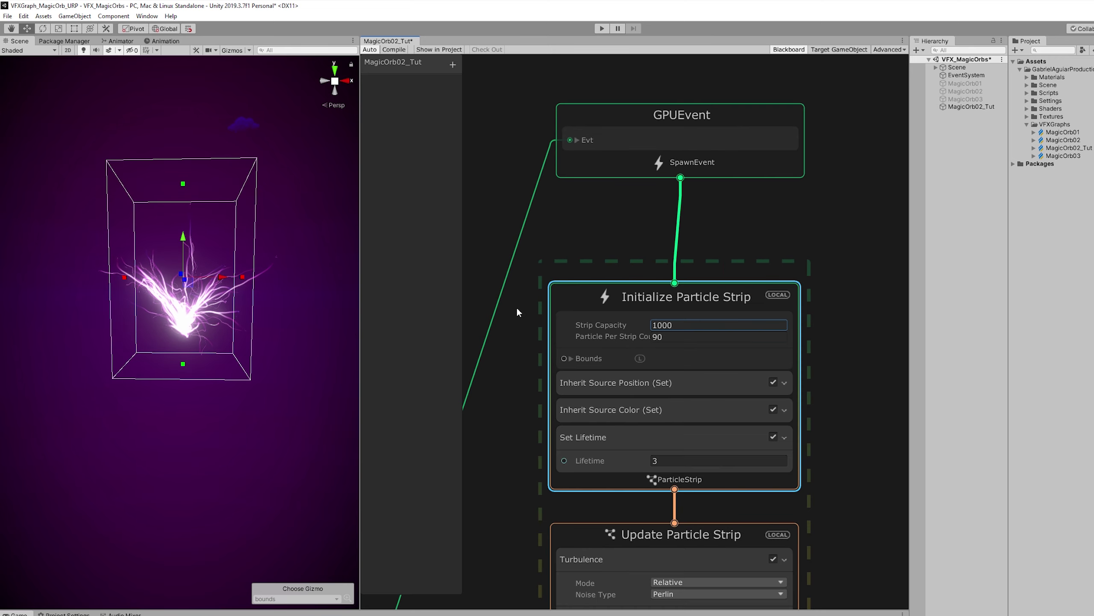
middle_click_drag(501, 302, 730, 301)
scroll(561, 260, "up", 5)
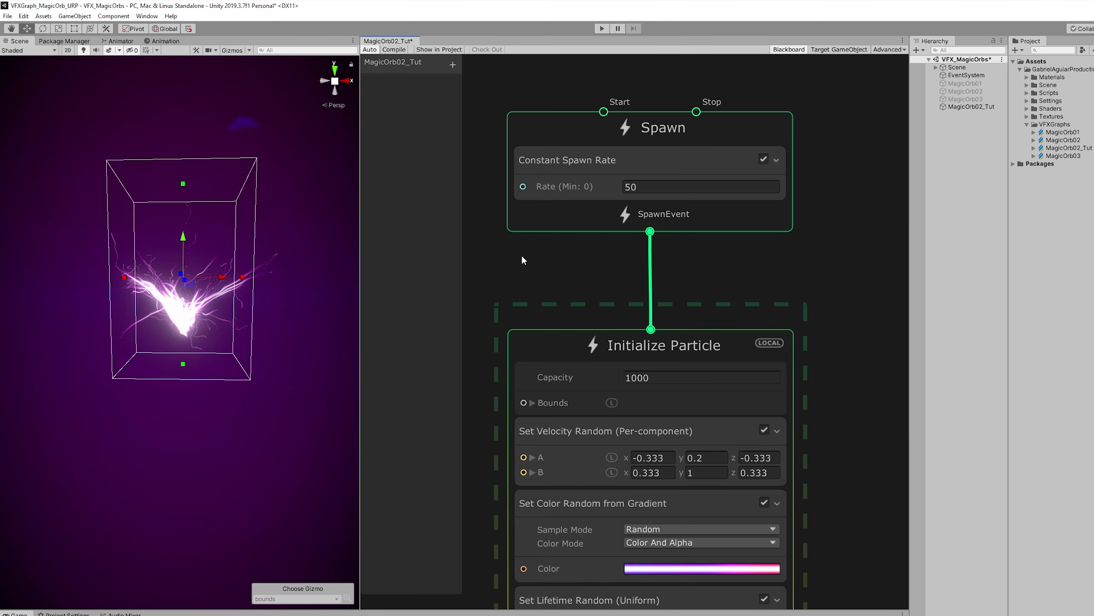
middle_click_drag(522, 254, 589, 267)
scroll(620, 276, "down", 2)
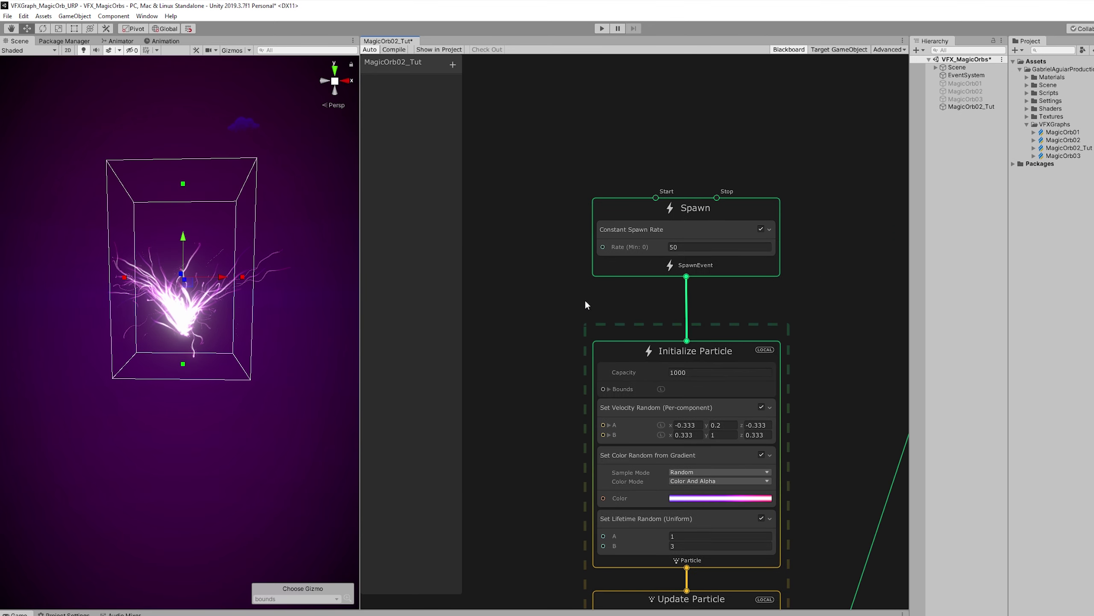
left_click(453, 64)
left_click(476, 145)
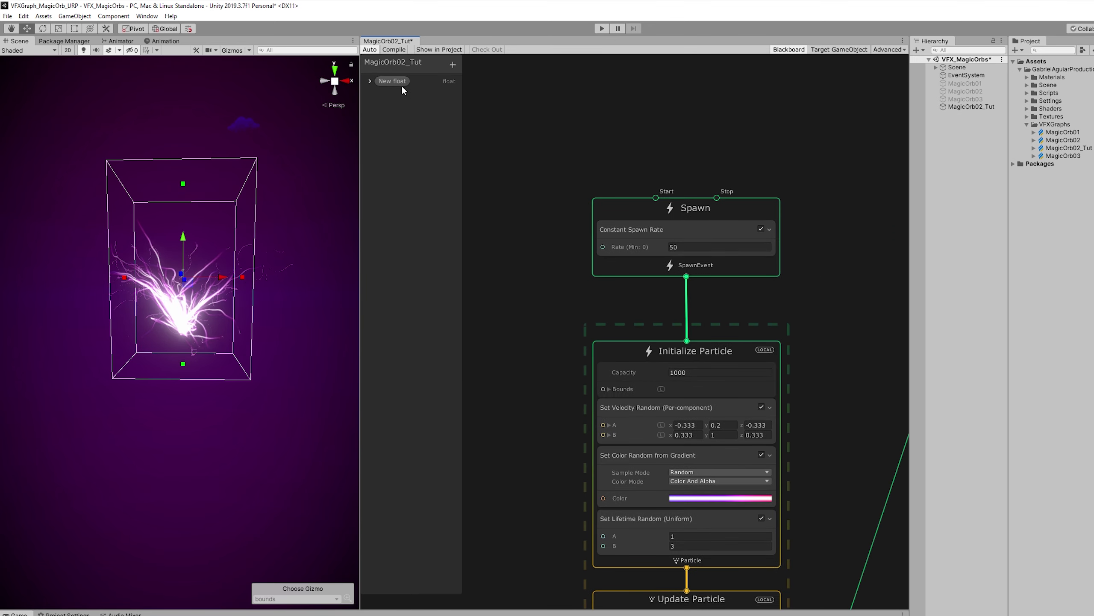
type("Trail")
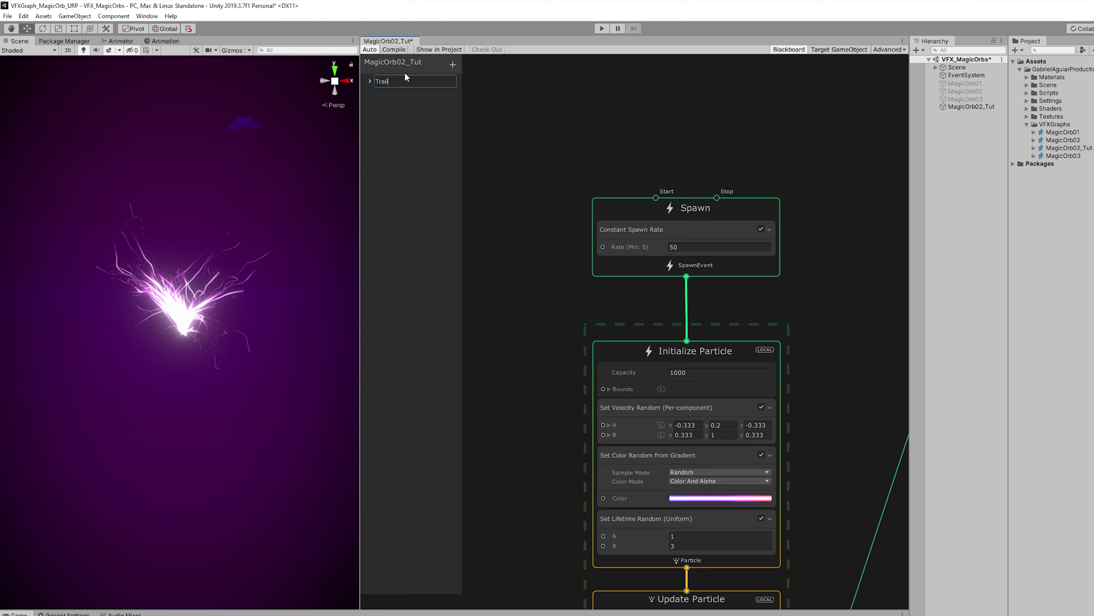
type("sSpawnRate")
key("Return")
left_click(370, 82)
left_click(413, 93)
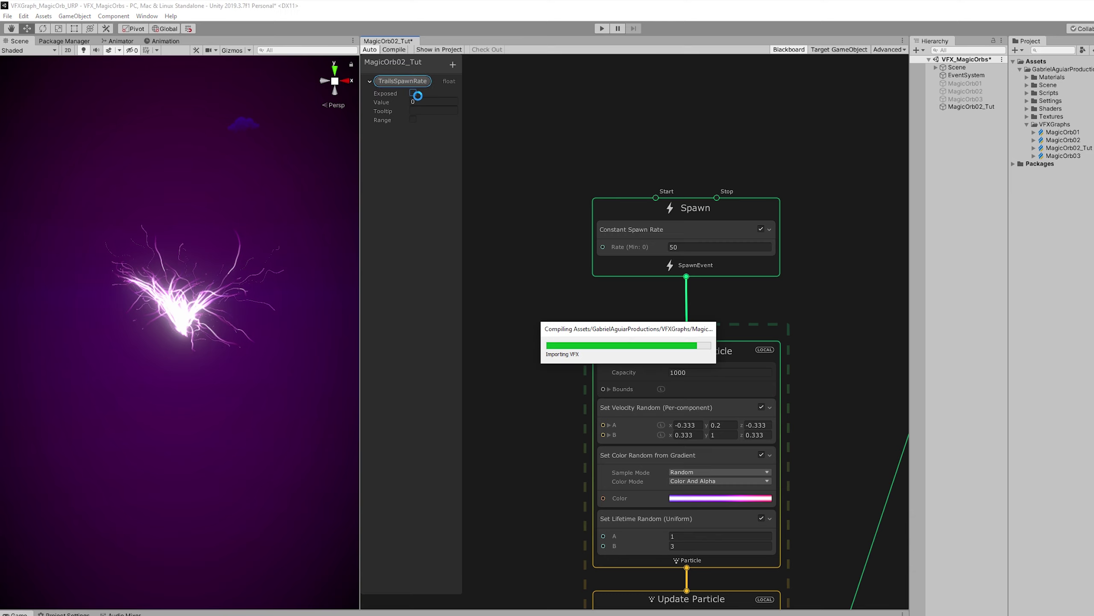
Set the TrailsSpawnRate property to 30 and connect it to the Constant Spawn Rate's Rate input.
left_click(418, 101)
type("30")
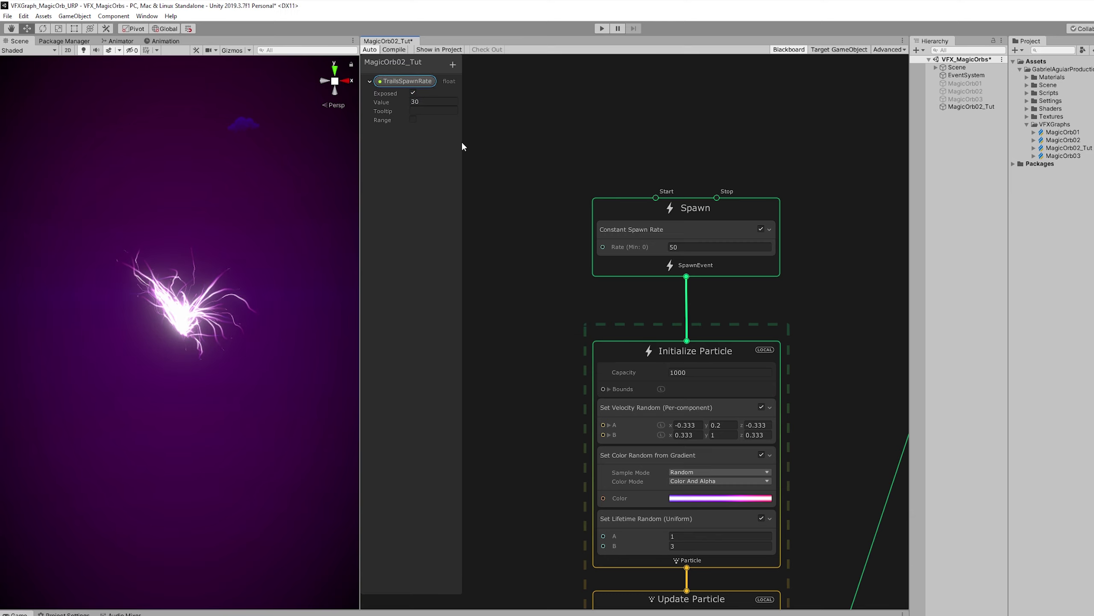
left_click_drag(578, 219, 602, 246)
left_click_drag(543, 217, 536, 242)
middle_click_drag(531, 424, 528, 343)
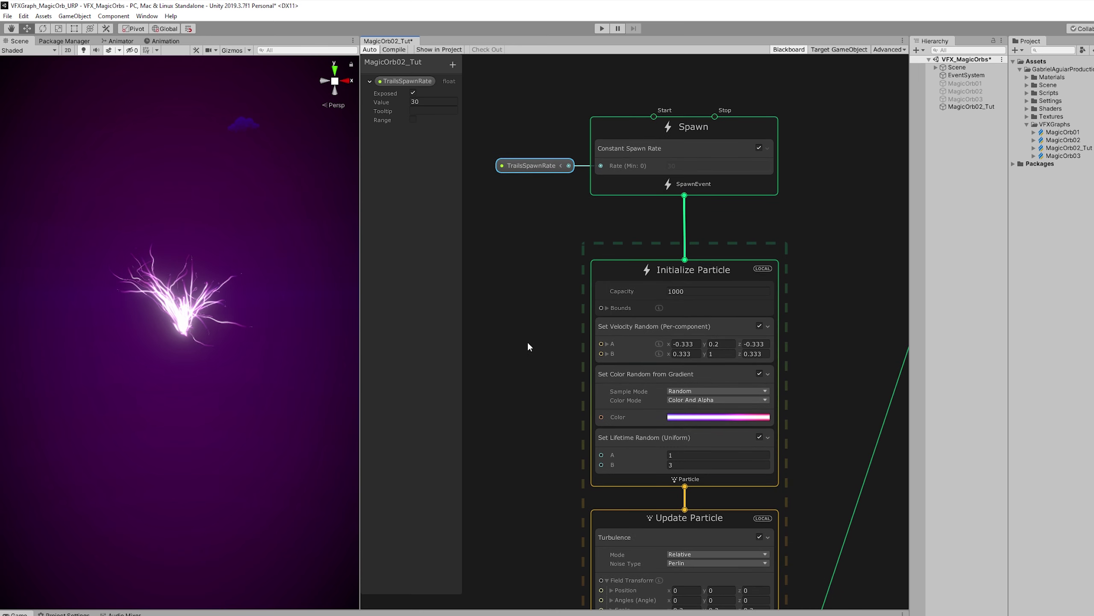
Delete the Set Velocity Random and Set Color Random from Gradient blocks from Initialize Particle.
left_click(632, 339)
key("ctrl+s")
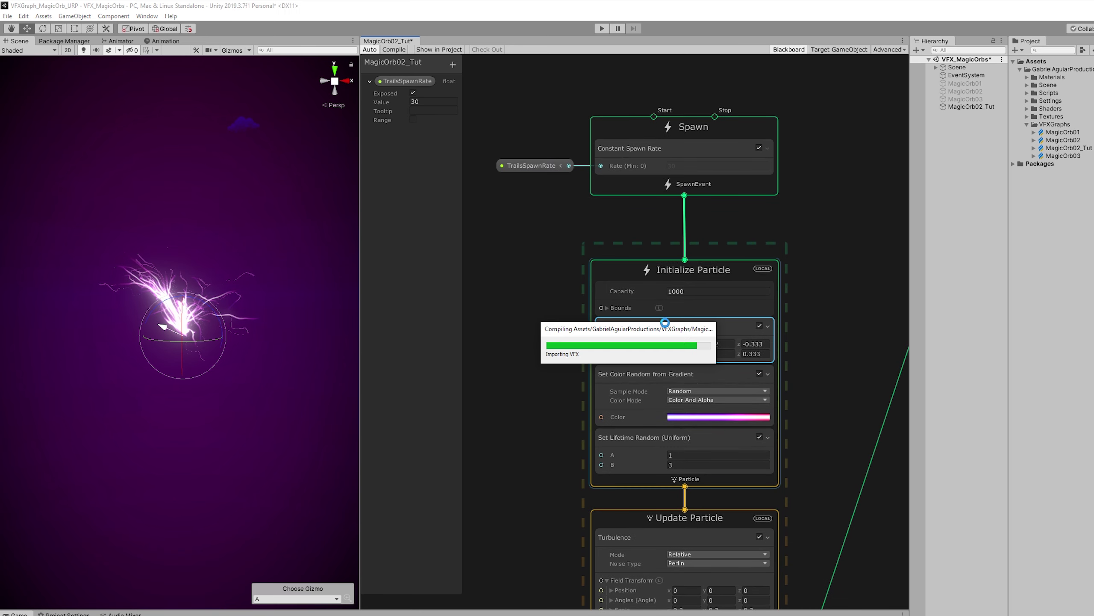
key("Delete")
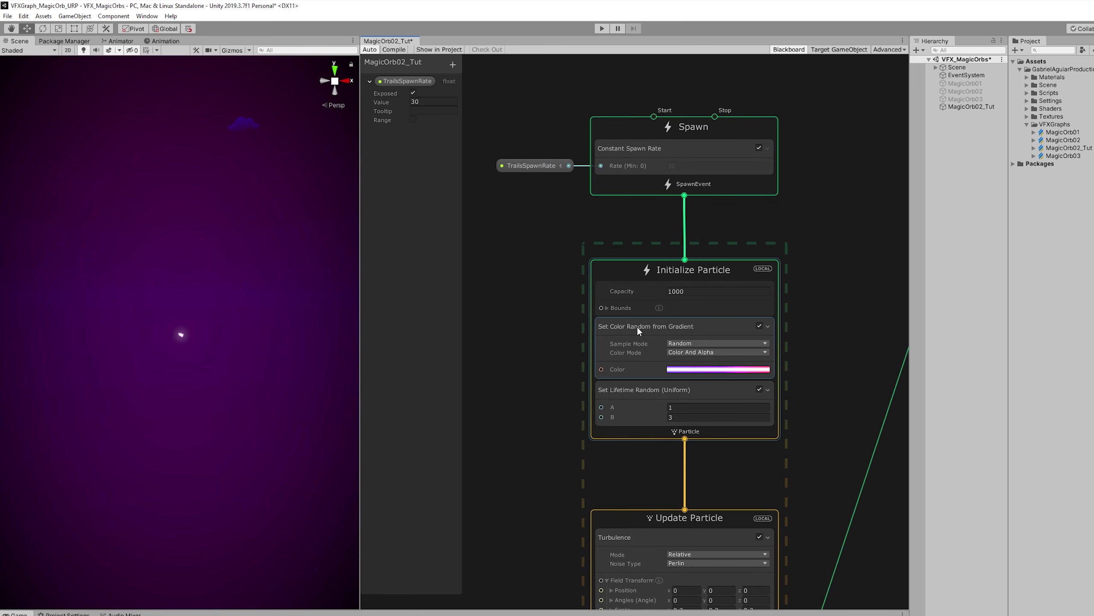
left_click(639, 330)
key("Delete")
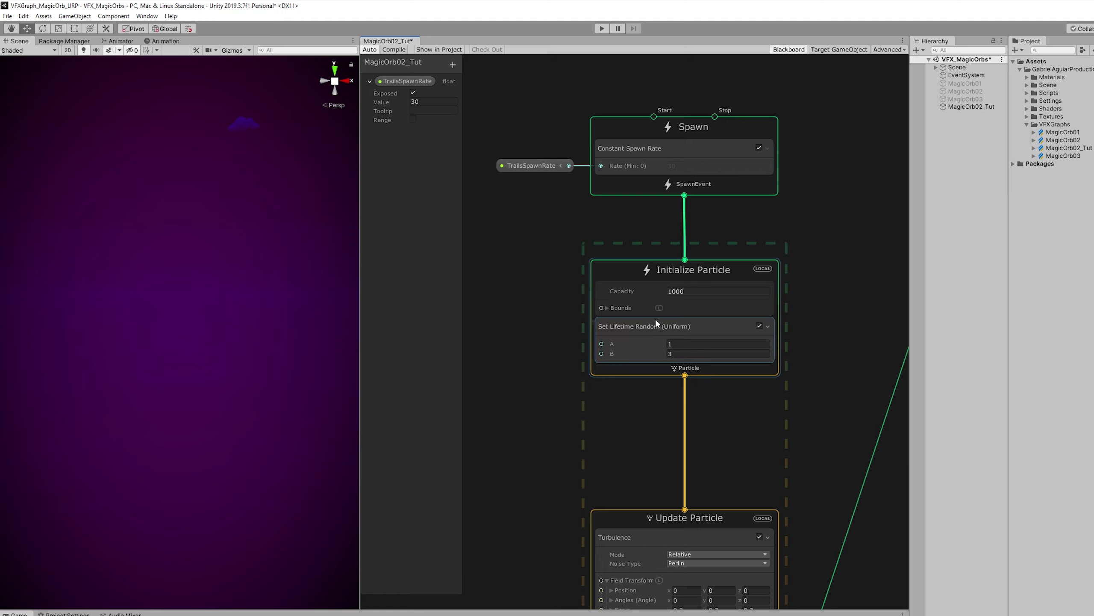
Add a Set Color block above Set Lifetime Random in Initialize Particle.
key("space")
type("set color")
key("Return")
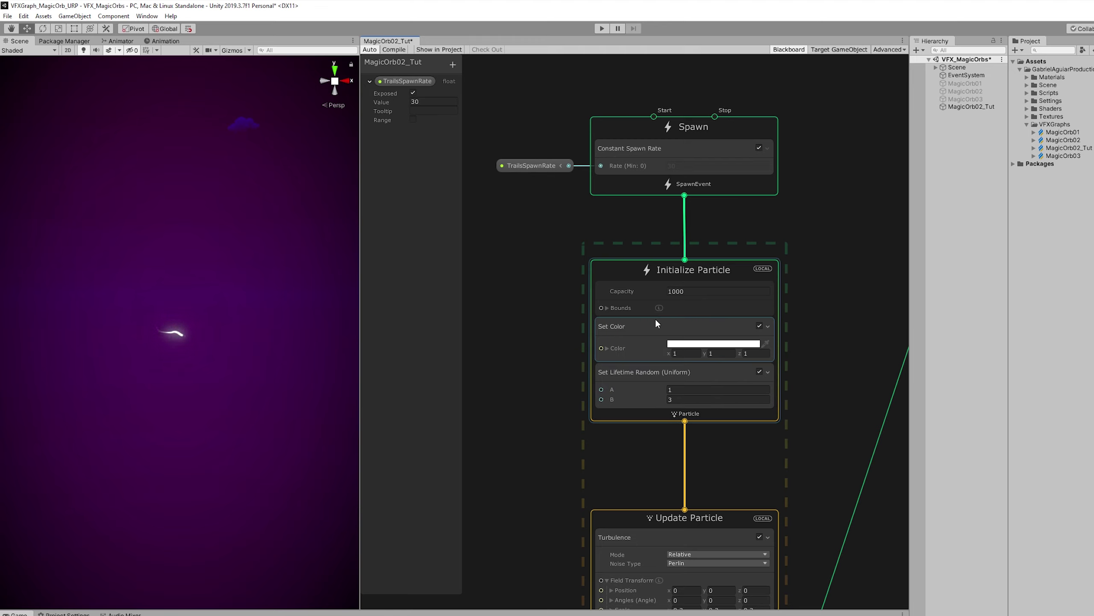
Add an exposed Color property named Color above TrailsSpawnRate and connect it to the Set Color block.
left_click(452, 65)
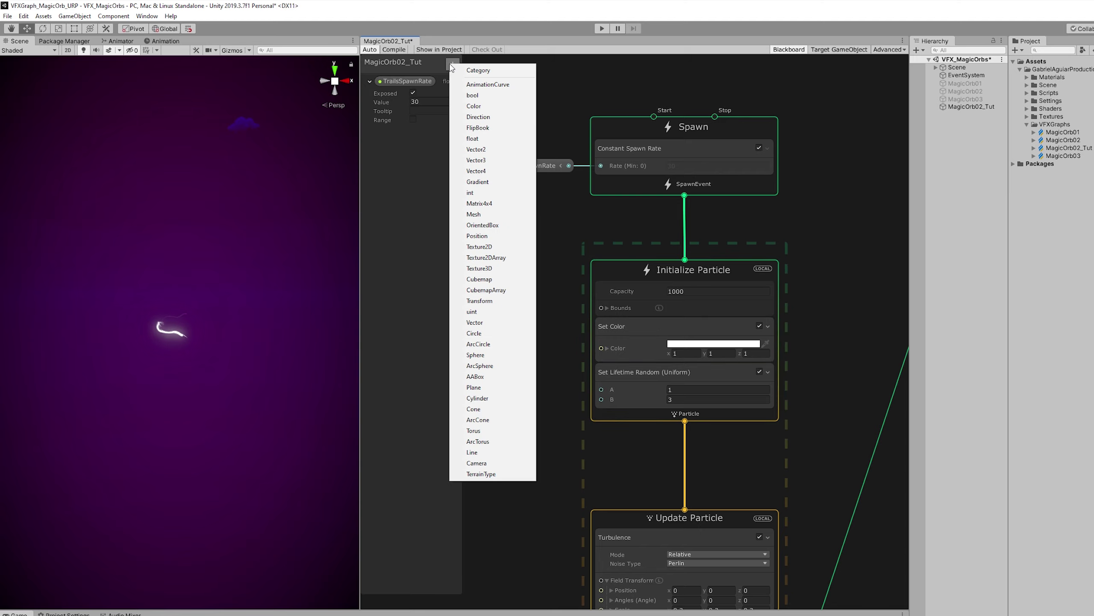
left_click(474, 105)
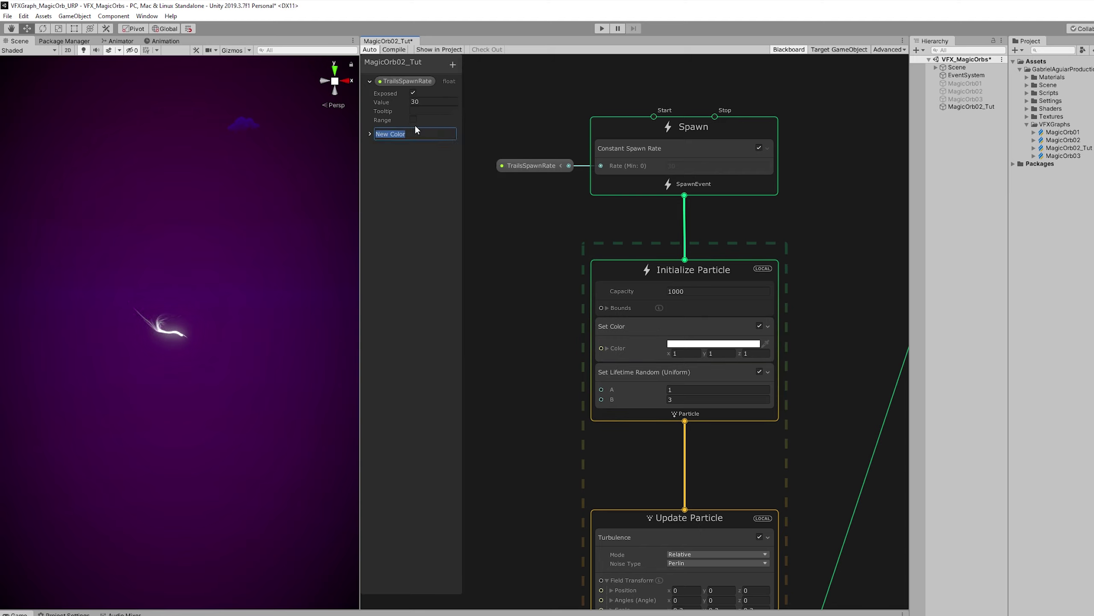
type("Color")
key("Return")
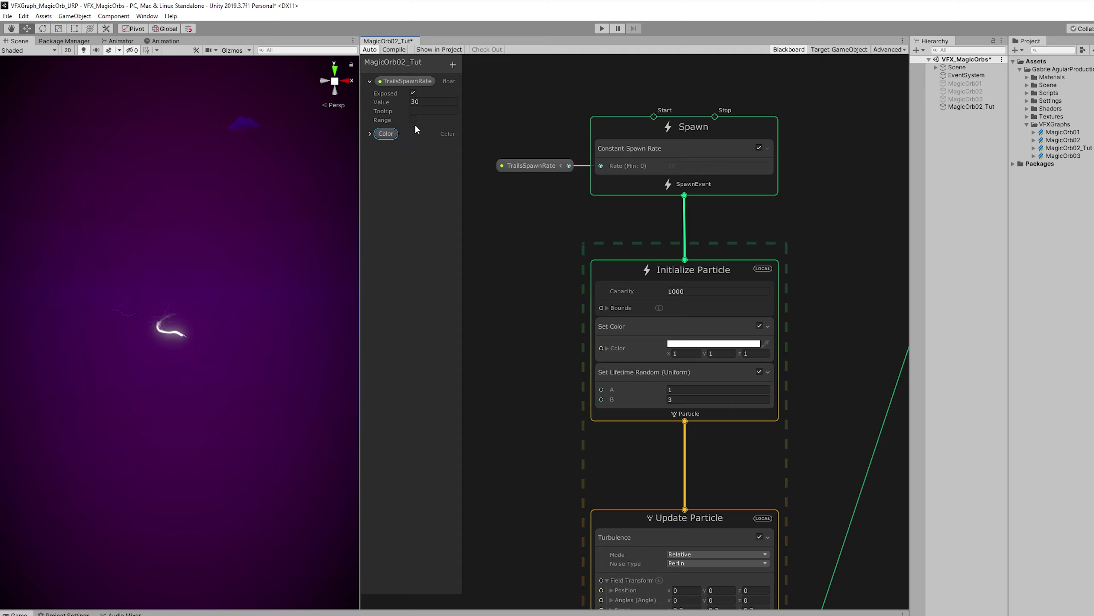
left_click_drag(393, 133, 397, 80)
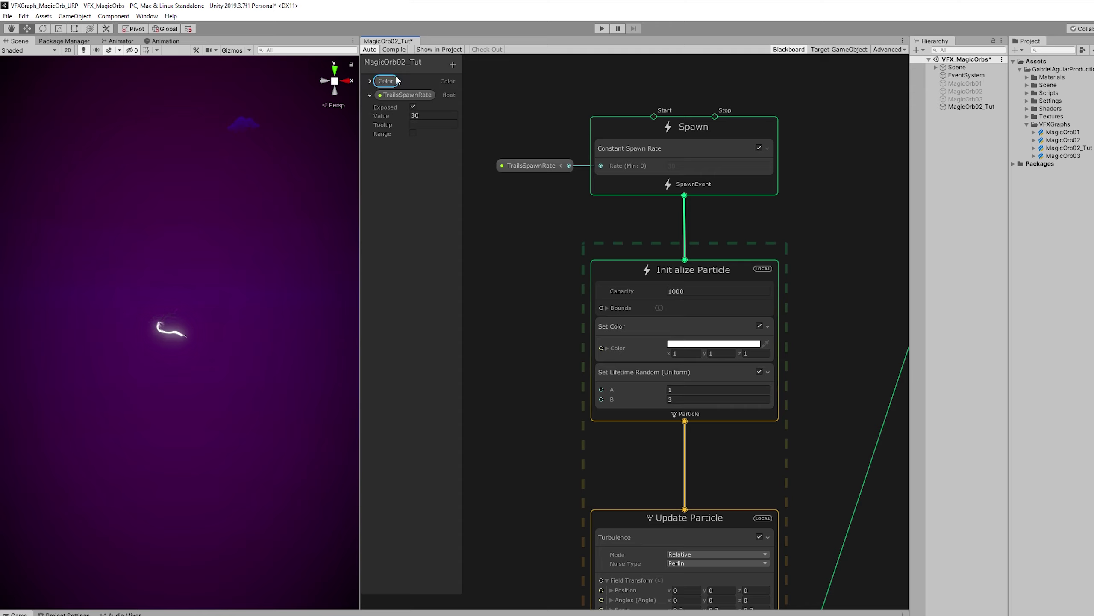
left_click(370, 80)
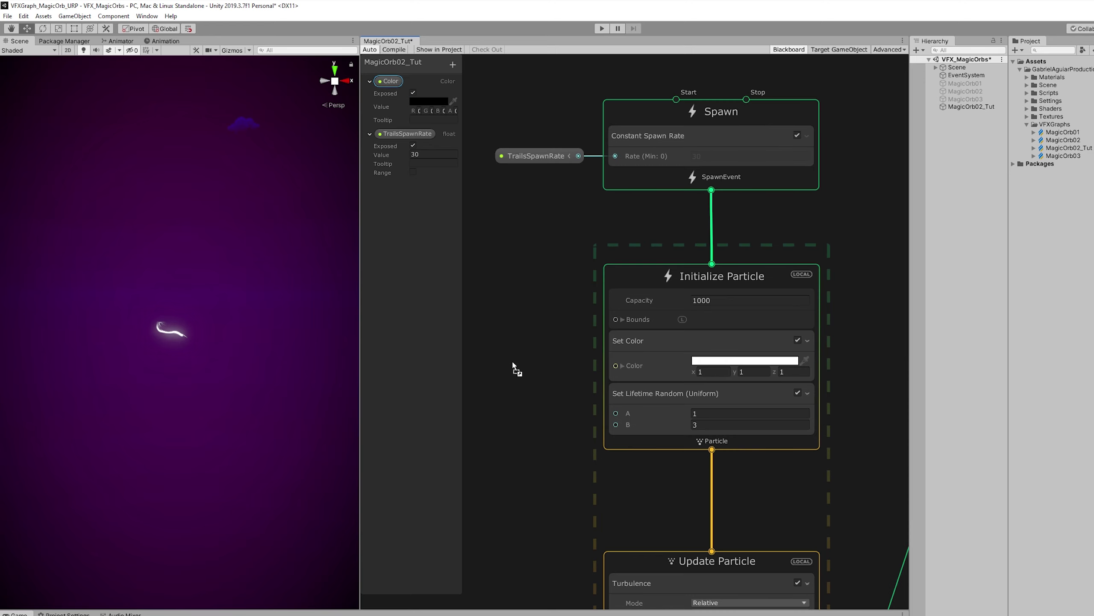
left_click_drag(539, 365, 615, 364)
middle_click_drag(550, 299, 575, 280)
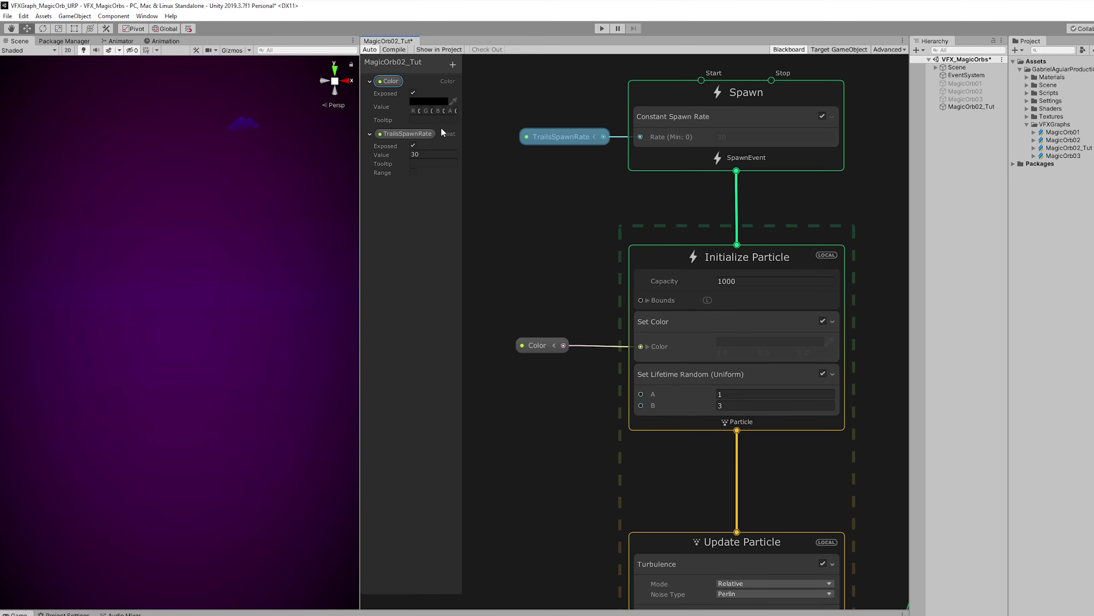
Set the Color property's HDR value to light blue with hue 205, saturation 82, value 98 and intensity 3.9.
left_click(430, 100)
left_click(668, 220)
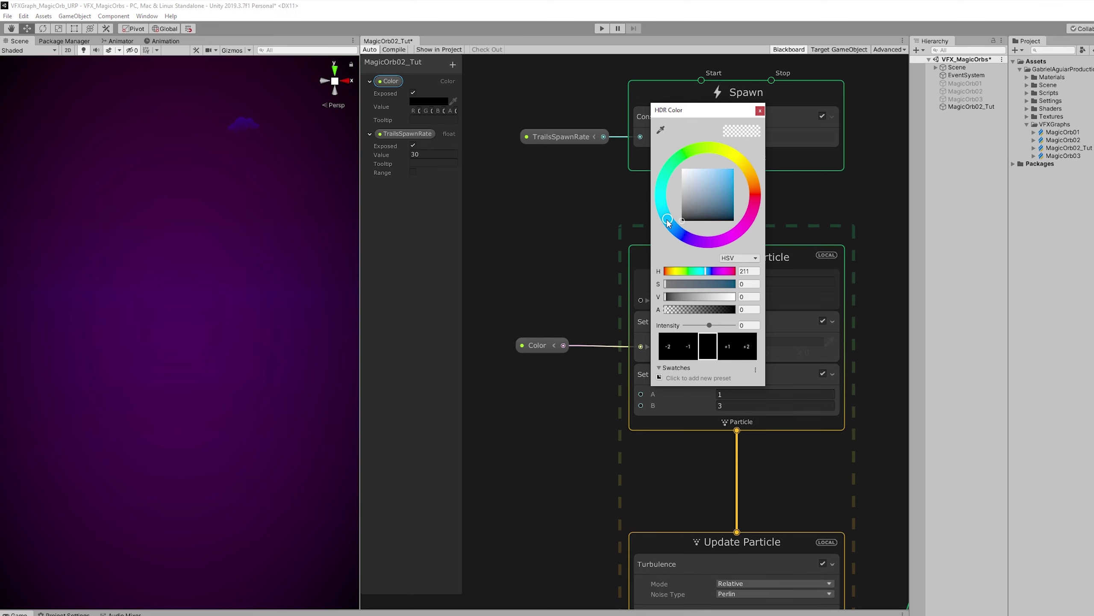
left_click_drag(714, 195, 725, 170)
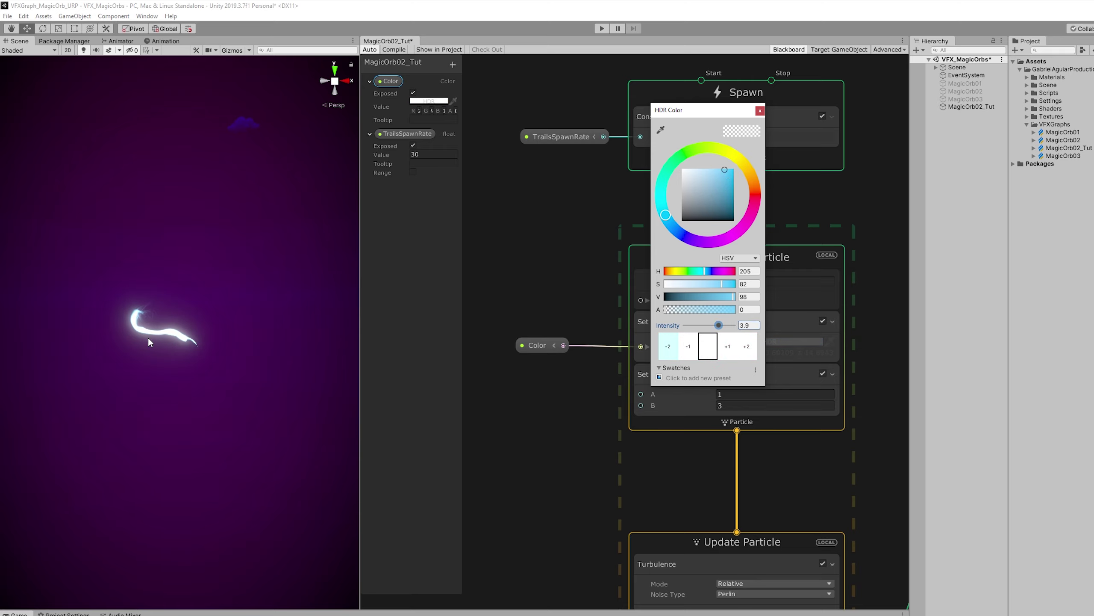
left_click(760, 111)
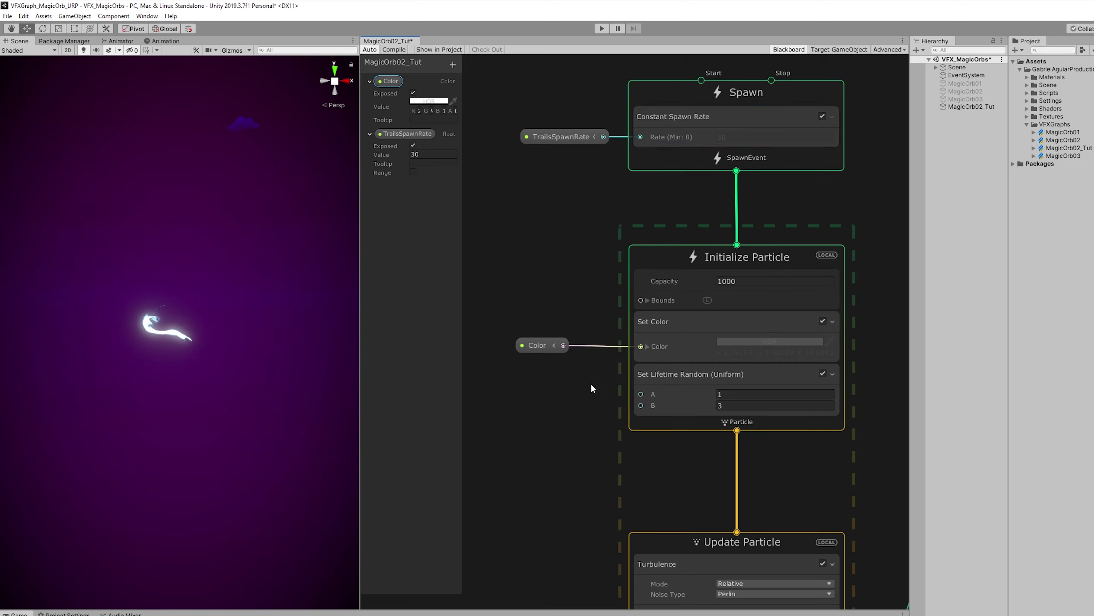
Add a Position (Sphere) block between Set Color and Set Lifetime Random in Initialize Particle.
left_click(706, 383)
key("space")
type("sphere")
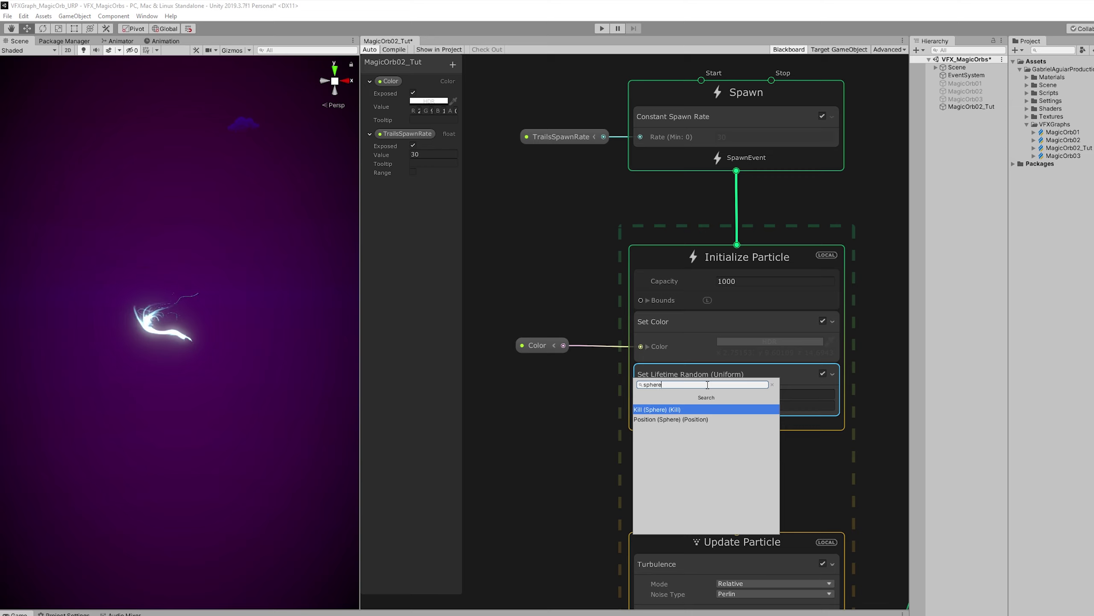
key("Down")
key("Return")
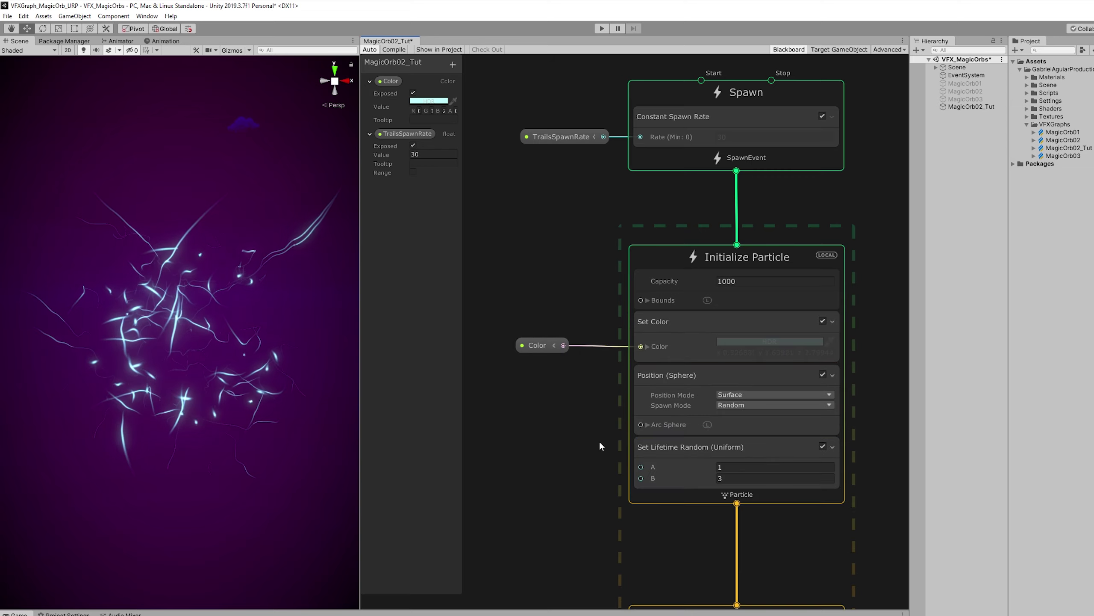
Expand the Position (Sphere) block's Arc Sphere settings, try radii of 3 and 2, and set the radius to 1.
left_click(647, 425)
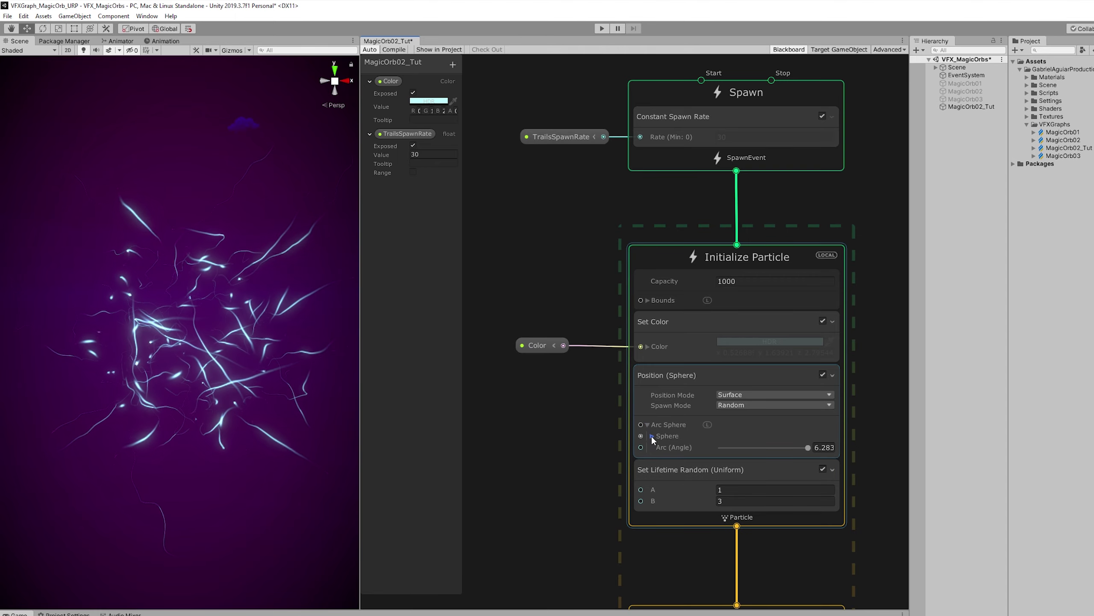
left_click(652, 435)
left_click(740, 458)
type("3")
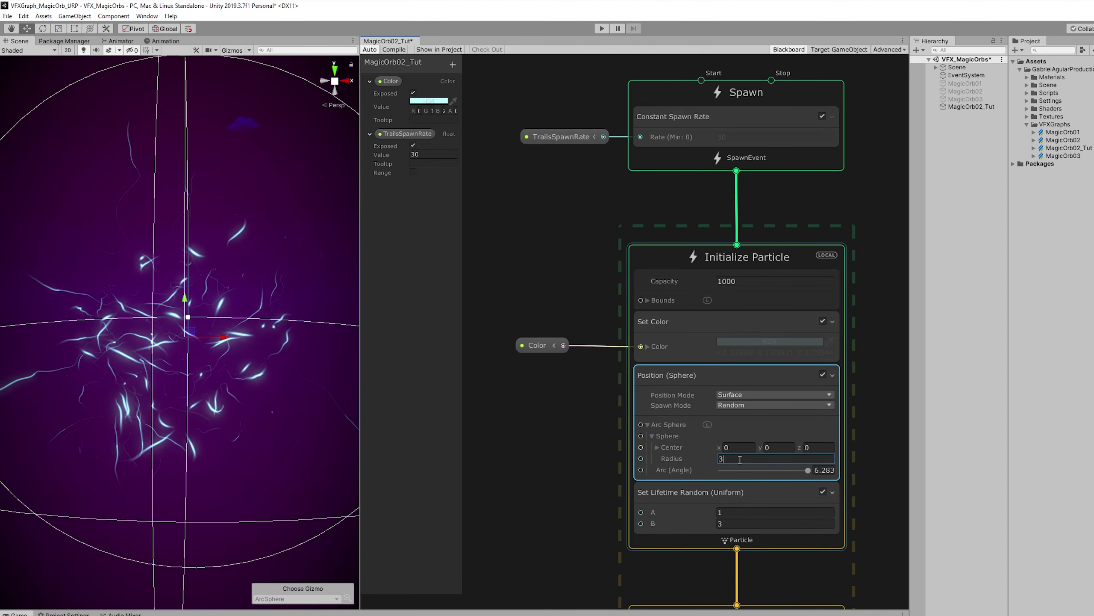
type("2")
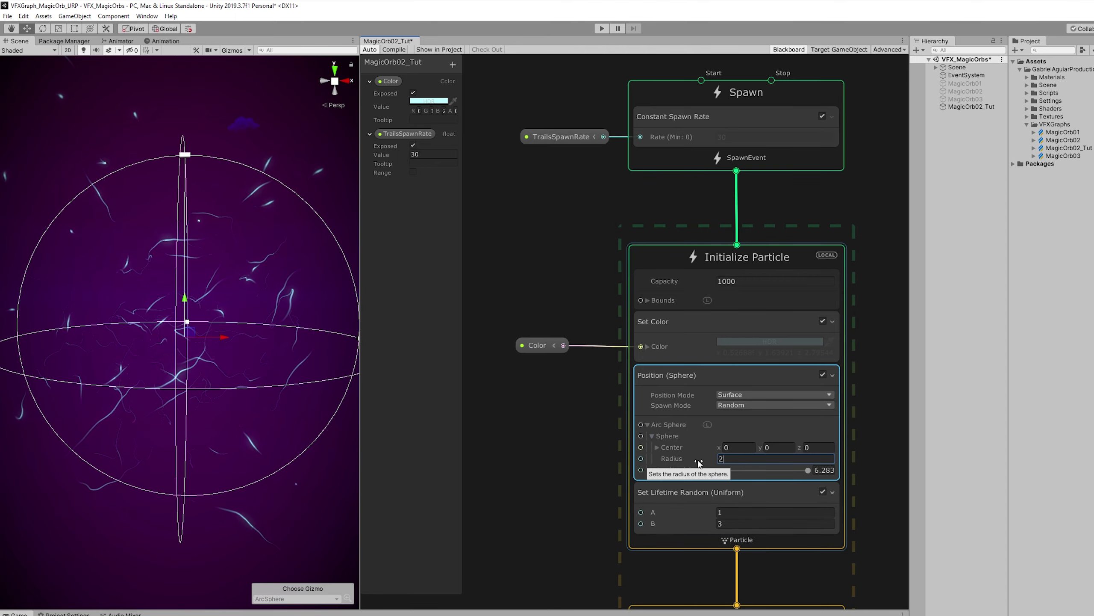
left_click(701, 459)
type("1")
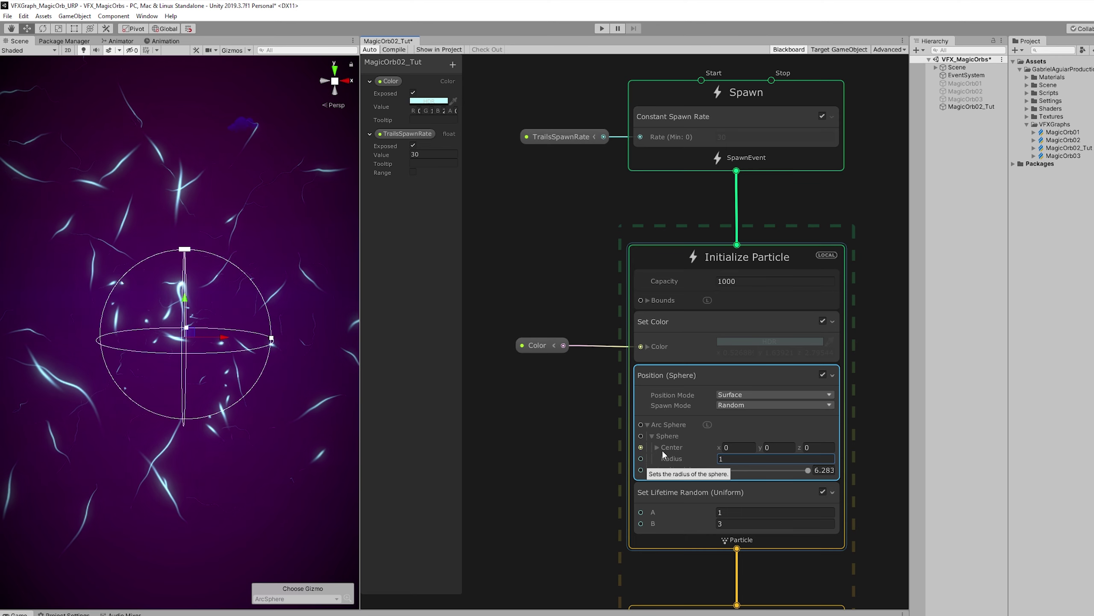
Add an exposed float property named Size with a value of 1.
left_click(452, 64)
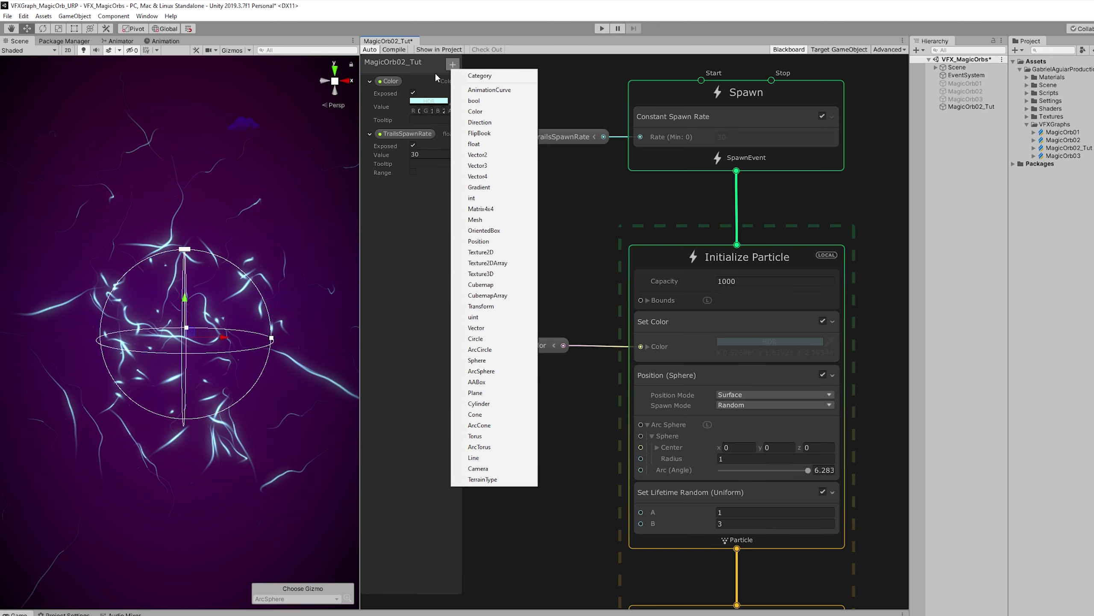
left_click(493, 148)
type("Size")
key("Return")
left_click(369, 186)
left_click(413, 199)
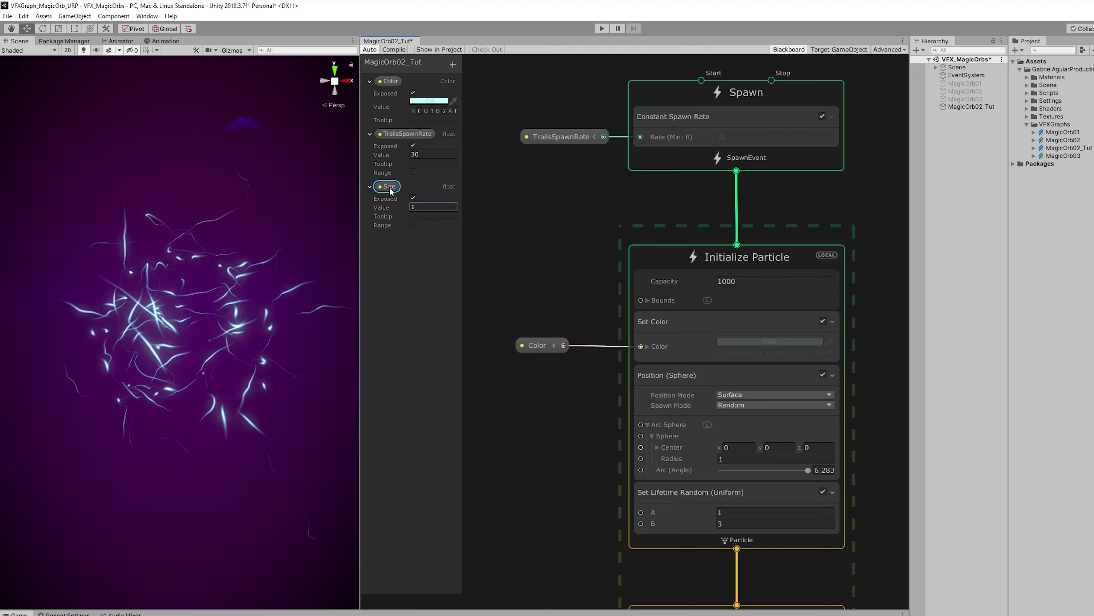
Place the Size property in the graph and connect it through a Multiply node to the Position (Sphere) Radius.
left_click_drag(499, 449, 499, 449)
middle_click_drag(525, 419, 614, 364)
scroll(614, 364, "up", 2)
left_click_drag(611, 408, 646, 386)
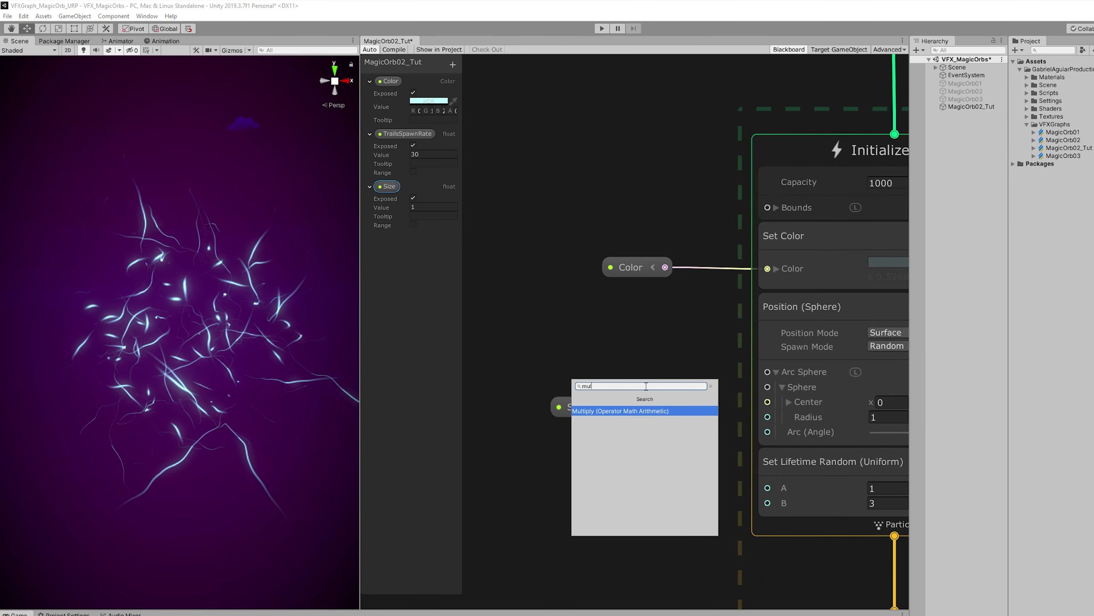
type("mul")
key("Return")
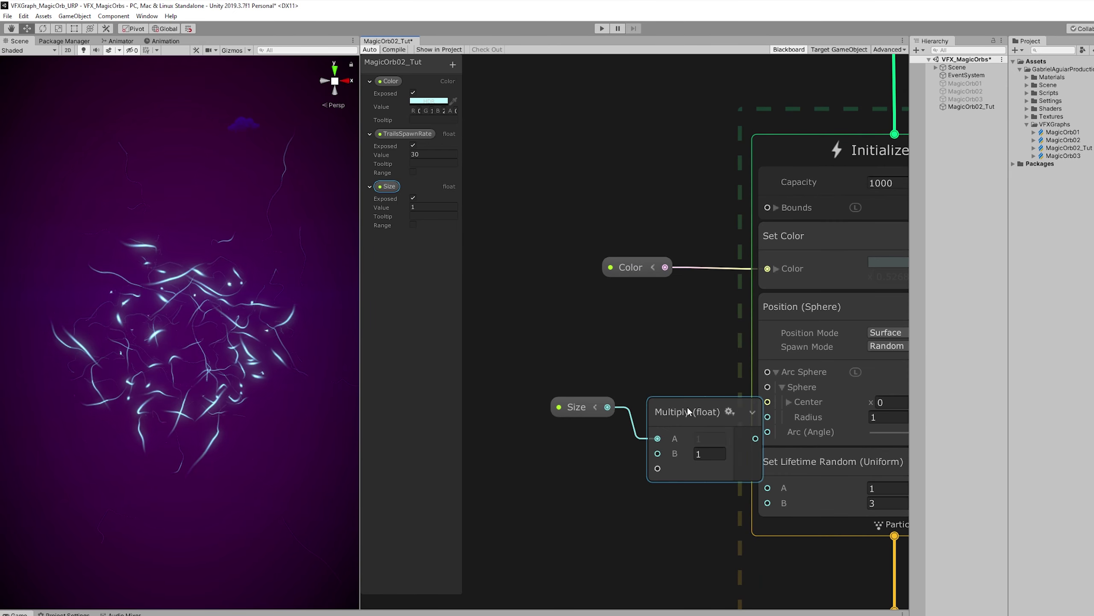
left_click_drag(688, 411, 667, 379)
left_click_drag(740, 409, 770, 416)
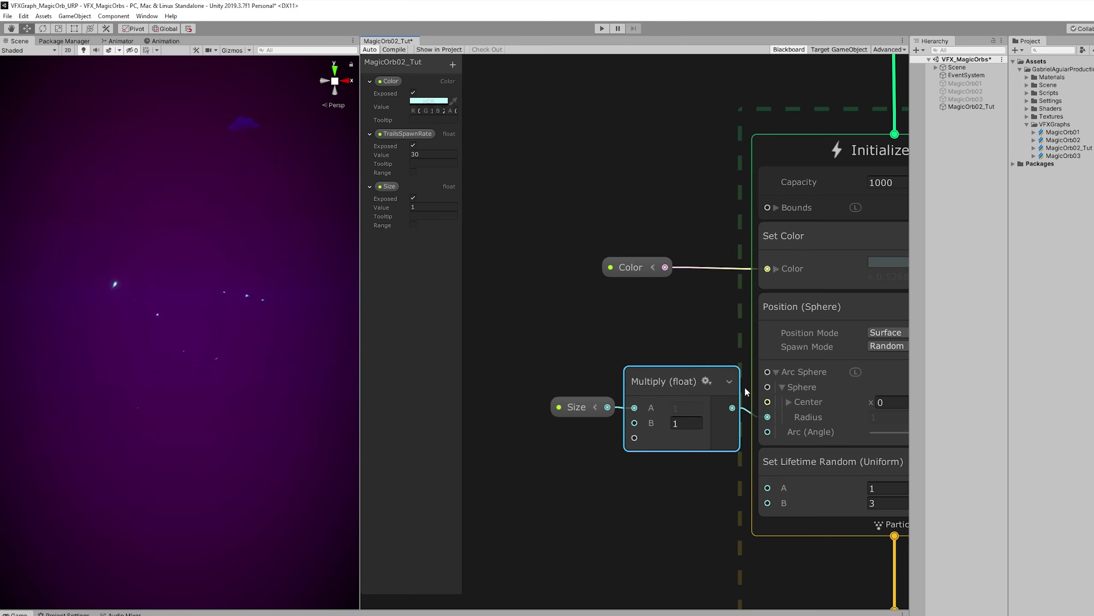
scroll(632, 243, "down", 3)
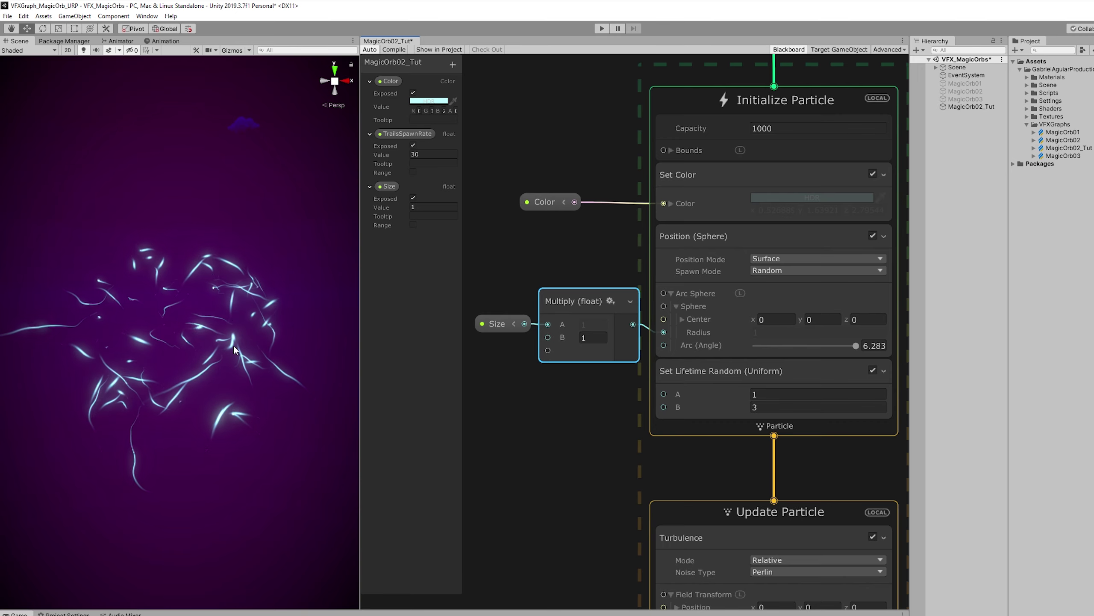
scroll(557, 376, "down", 1)
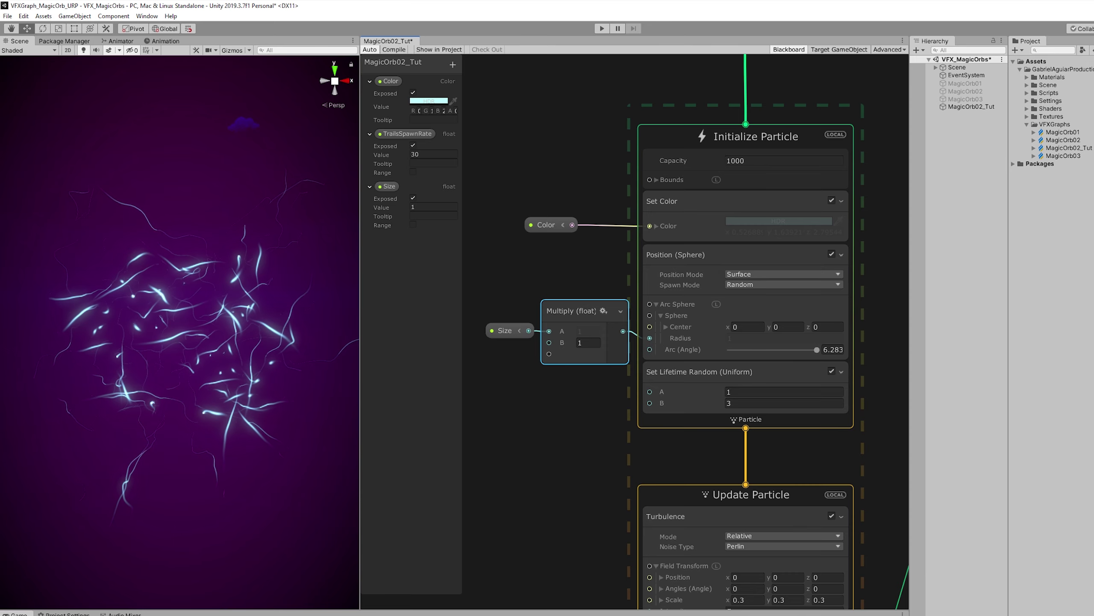
Add an exposed float property named TrailsLifetime with a value of 1.
middle_click_drag(511, 354, 552, 353)
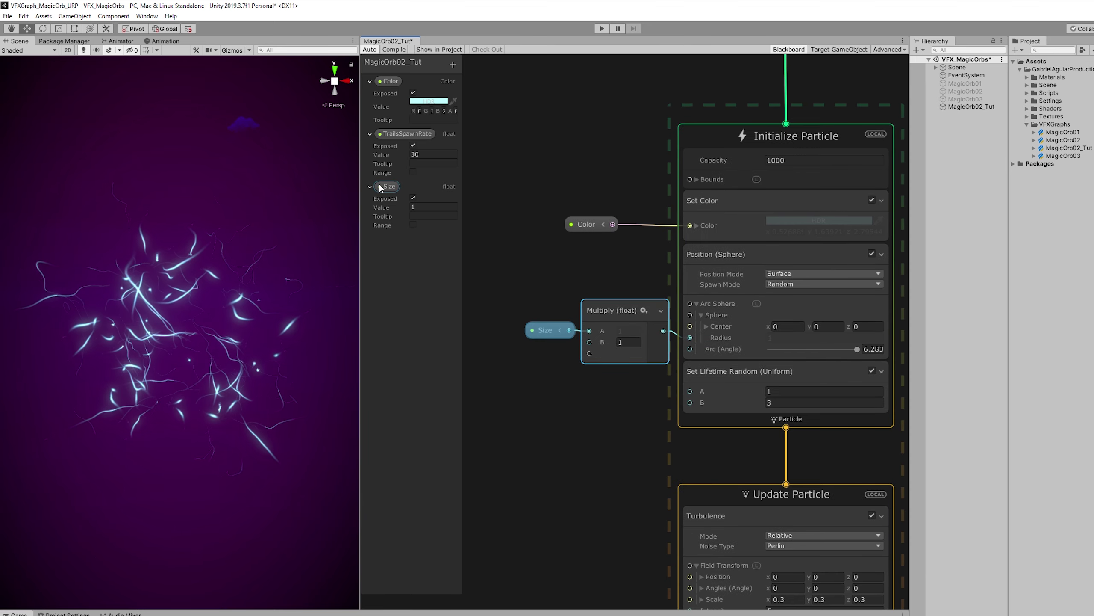
left_click(453, 65)
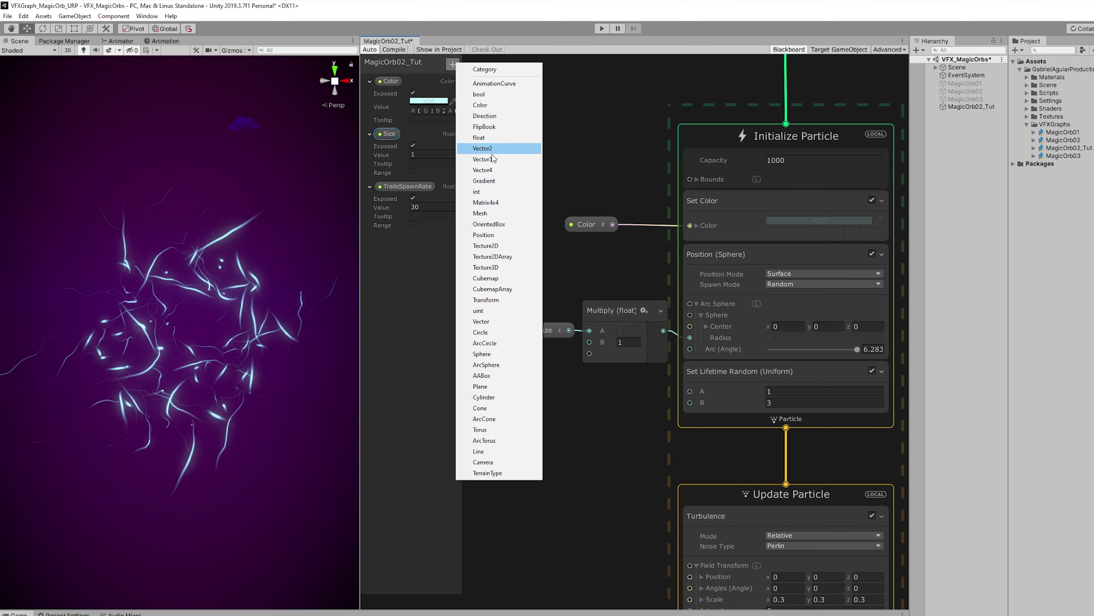
left_click(499, 139)
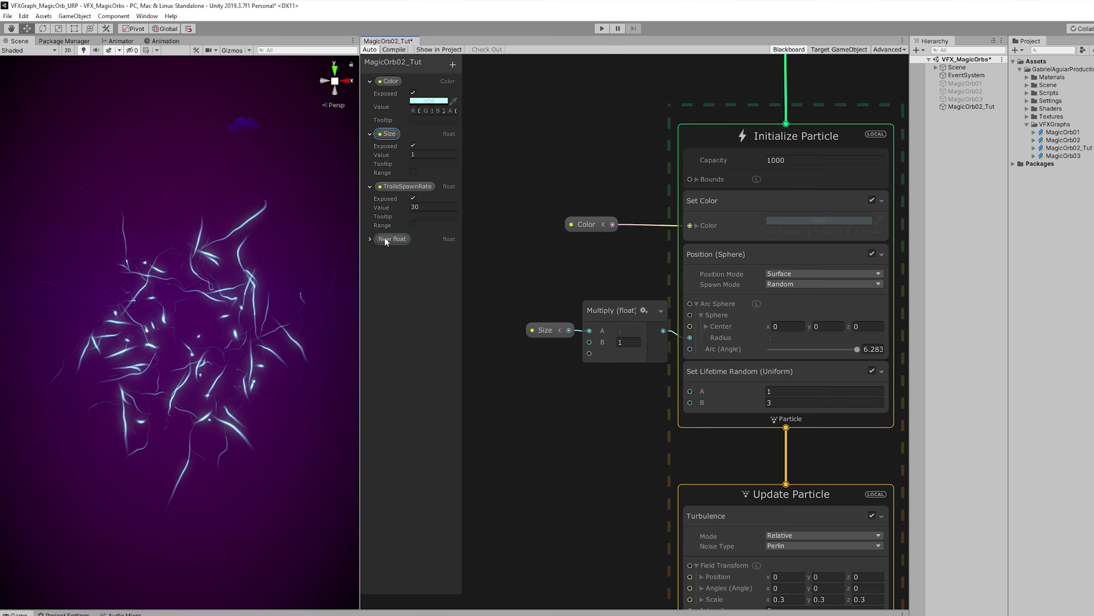
type("TrailsLifetime")
key("Return")
left_click(370, 239)
left_click(424, 259)
left_click(413, 251)
Place TrailsLifetime in the graph and connect it through a Multiply node with B at 1 to Set Lifetime Random's A input.
left_click_drag(407, 237, 526, 395)
middle_click_drag(550, 389, 618, 322)
left_click_drag(580, 328, 544, 343)
left_click(594, 361)
left_click_drag(576, 344, 625, 325)
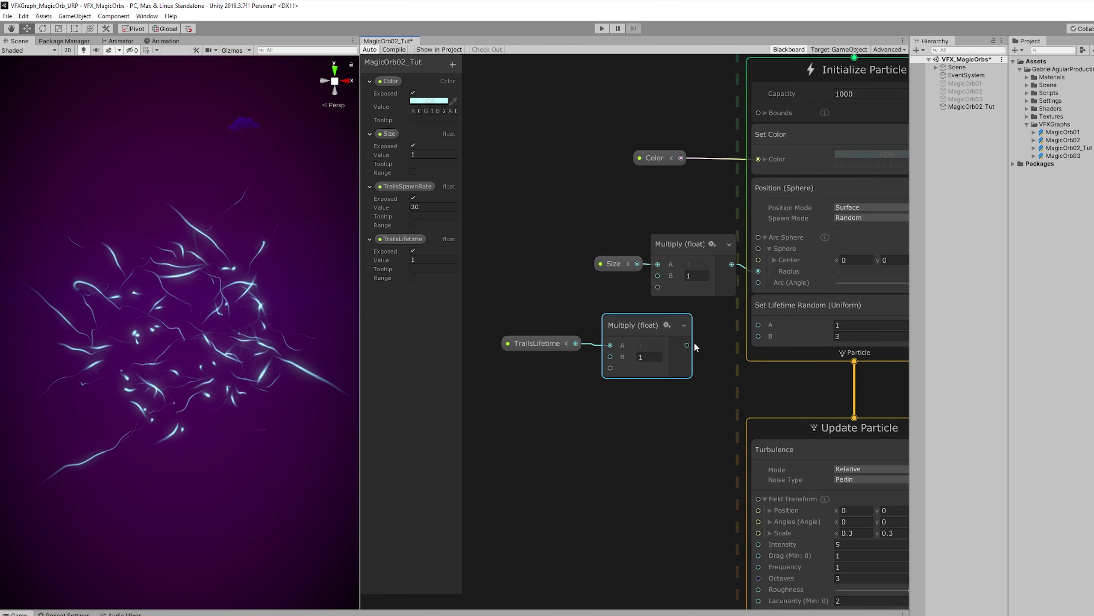
left_click_drag(694, 342, 758, 324)
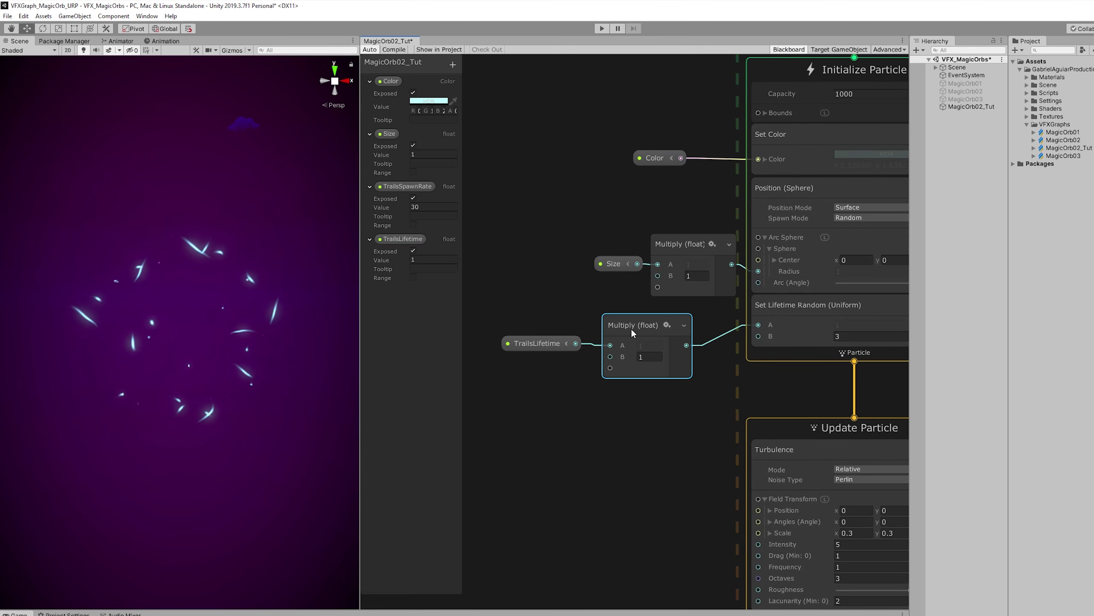
Duplicate the lifetime Multiply node, set its B to 3, and connect it between TrailsLifetime and Set Lifetime Random's B input.
key("ctrl+d")
left_click_drag(631, 332, 758, 336)
left_click(649, 429)
type("3")
key("Return")
left_click_drag(576, 344, 610, 419)
left_click_drag(520, 345, 522, 380)
left_click(657, 348)
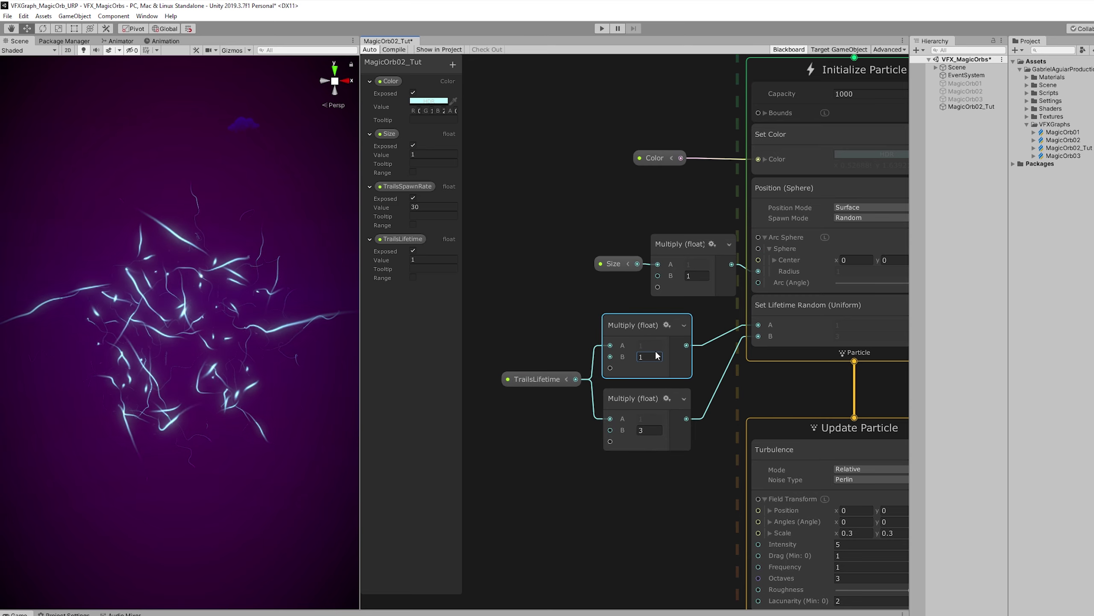
Test the TrailsLifetime property with a value of 2 and set it to 0.2.
left_click(427, 259)
type("2")
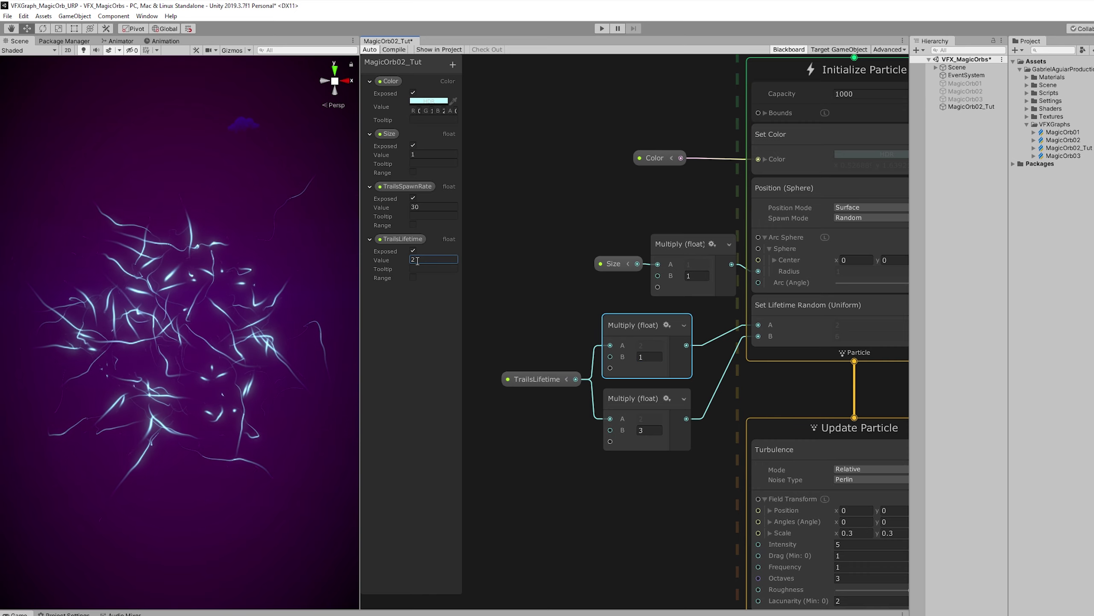
double_click(430, 261)
type("0.2")
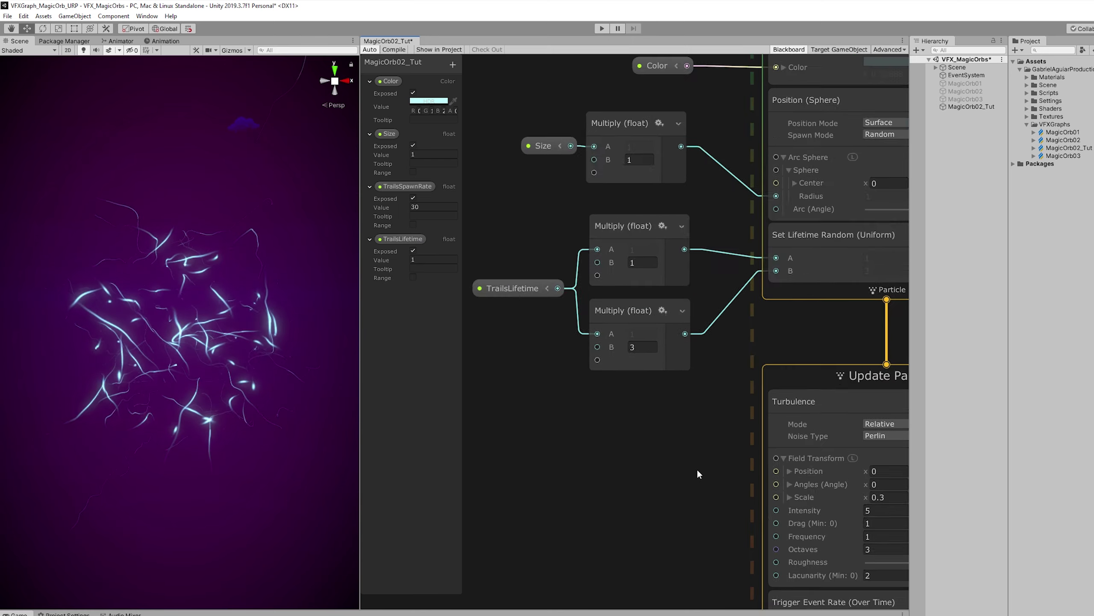
Add a Conform to Sphere block between Turbulence and Trigger Event Rate in Update Particle, and expand its Sphere settings.
middle_click_drag(699, 474, 573, 267)
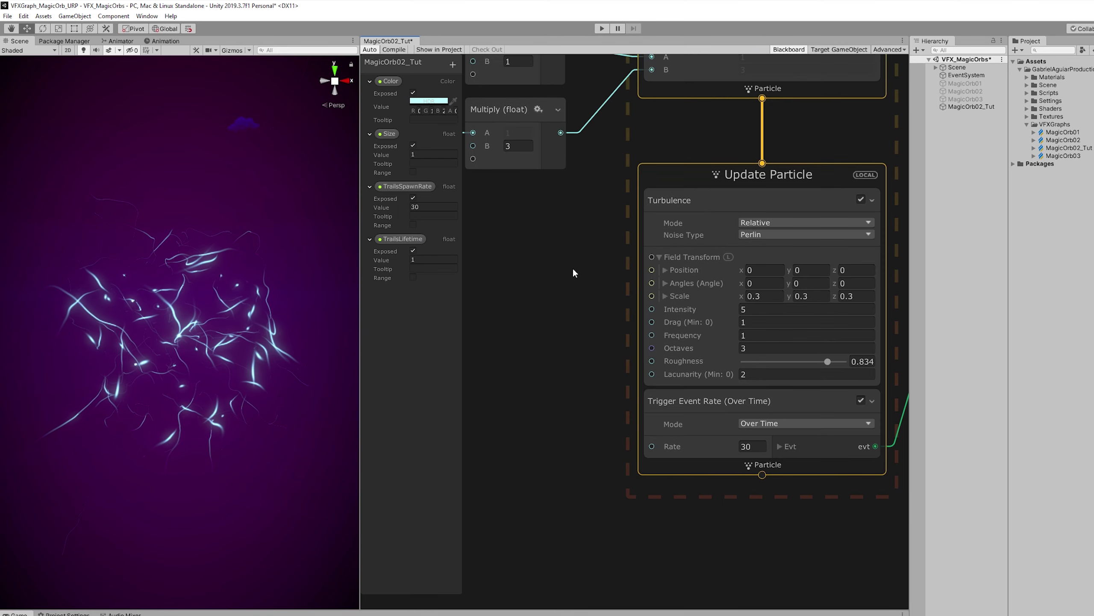
middle_click_drag(580, 314, 598, 373)
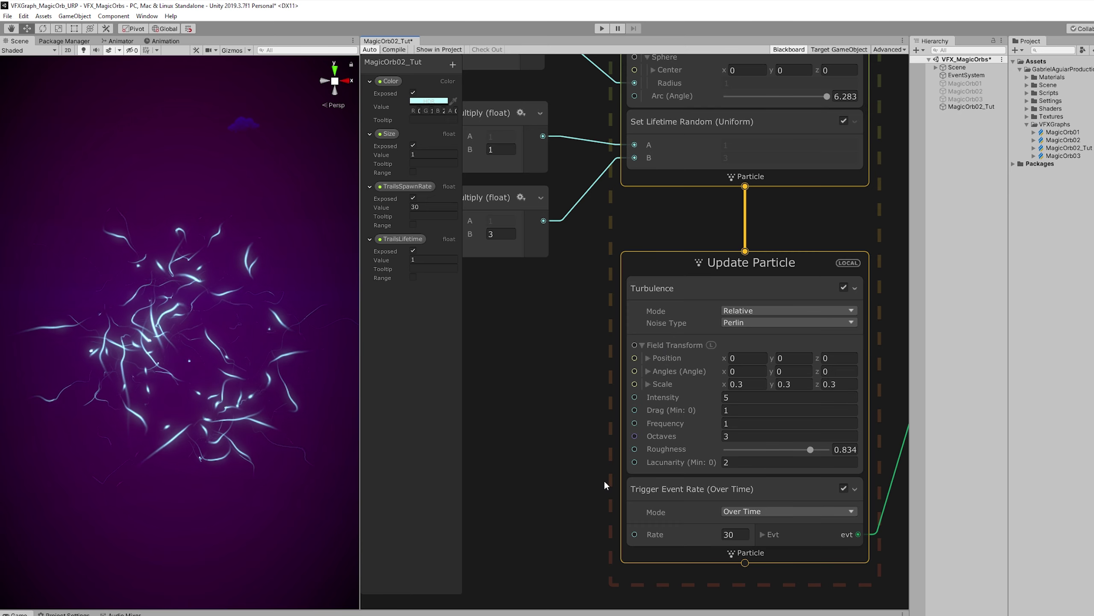
middle_click_drag(603, 479, 554, 402)
key("space")
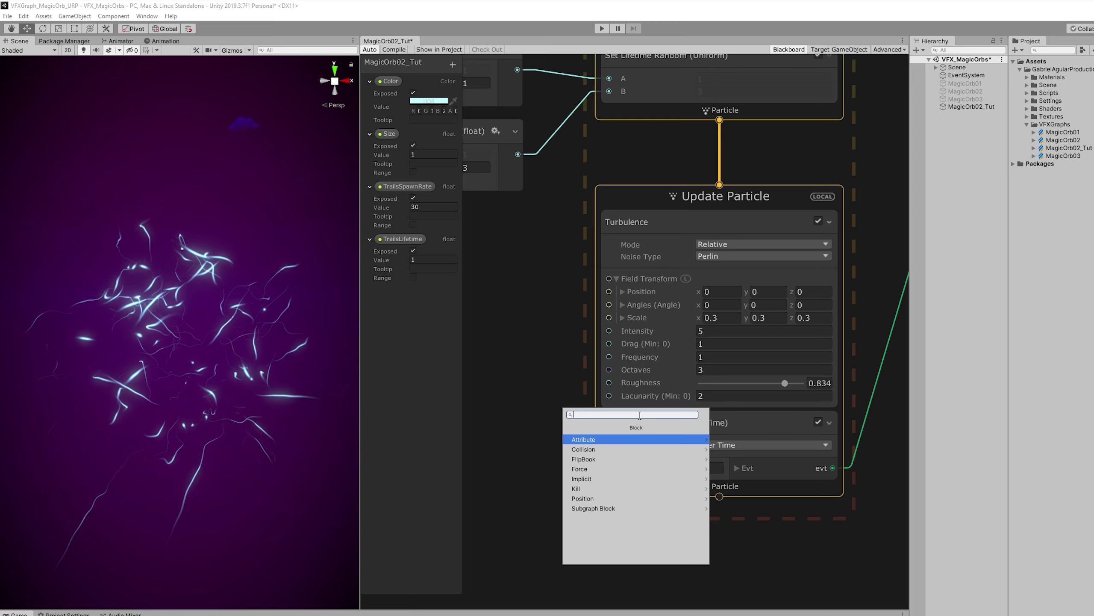
type("conform")
key("Down")
key("Return")
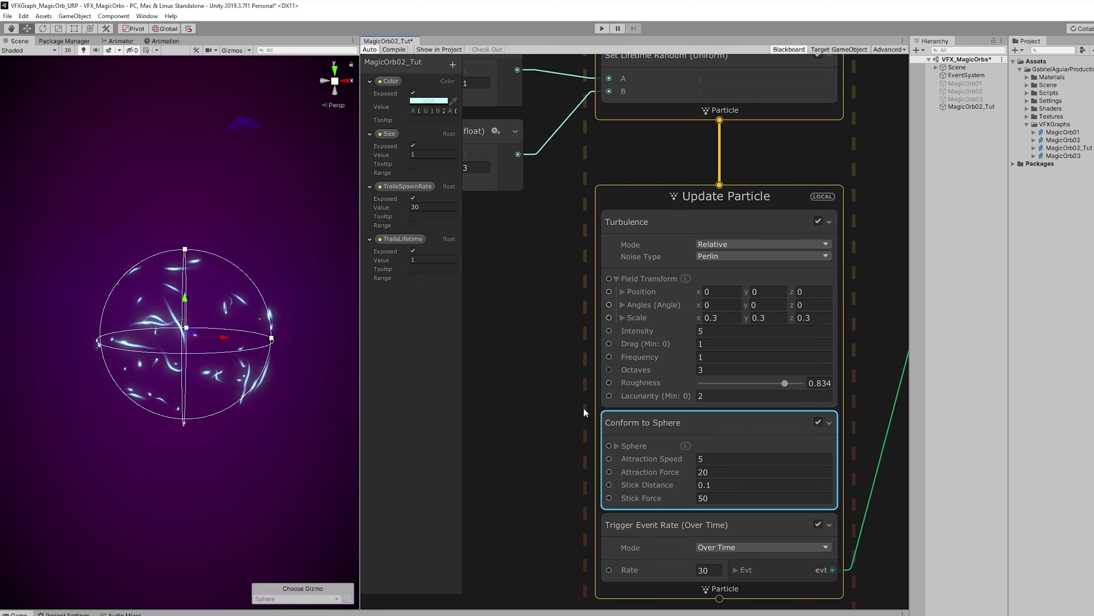
left_click(616, 446)
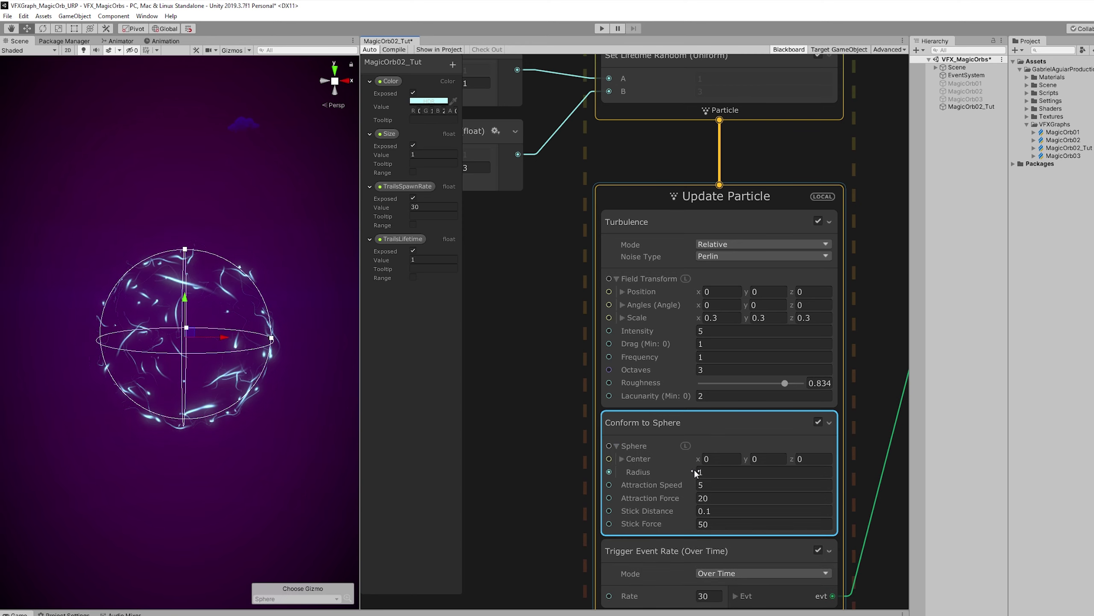
Try Conform to Sphere radii of 2 and 0.57, and drive the Radius from Size through a Multiply node with B at 1.5.
left_click_drag(695, 470, 711, 468)
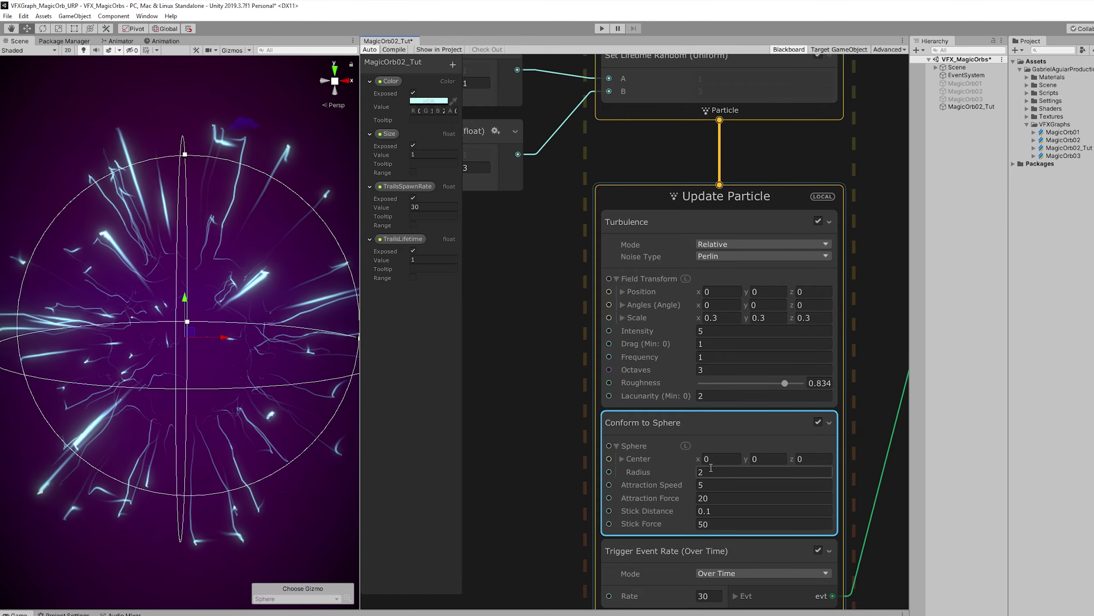
left_click_drag(711, 468, 690, 472)
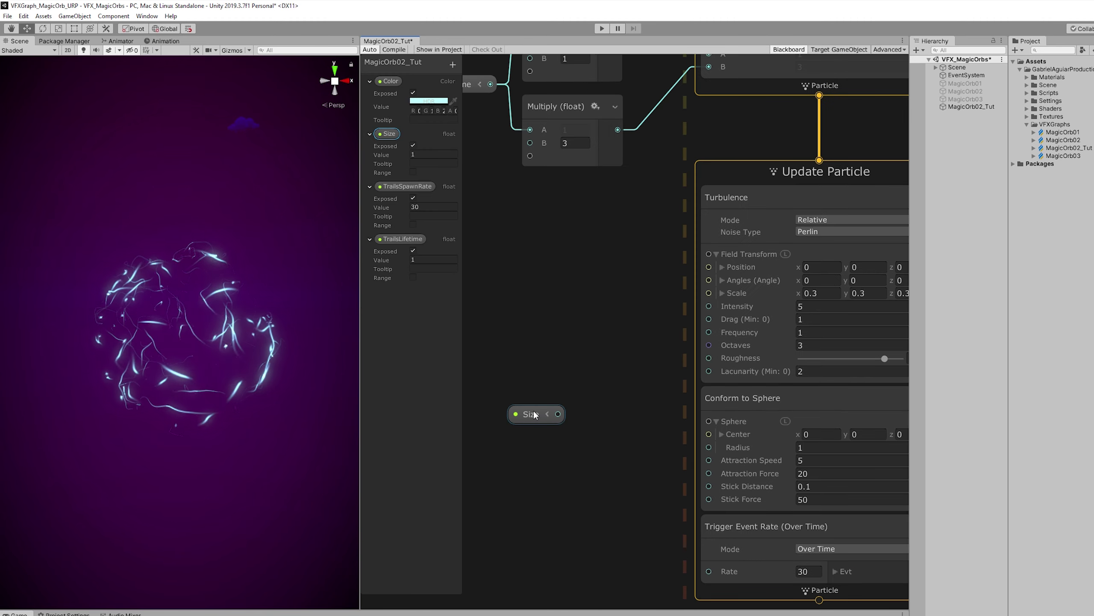
key("space")
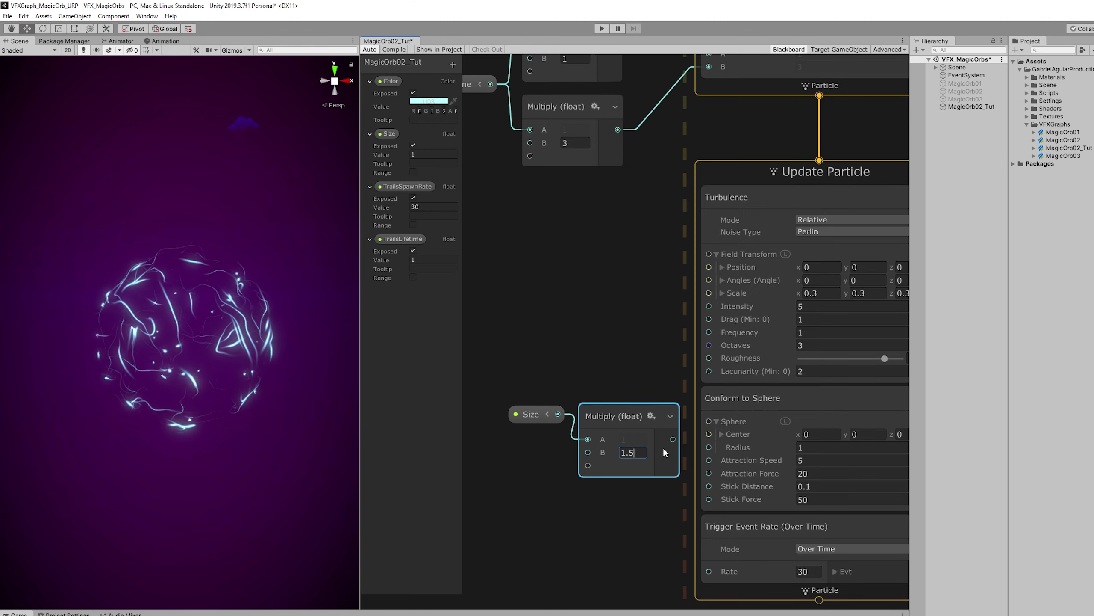
left_click_drag(673, 439, 708, 447)
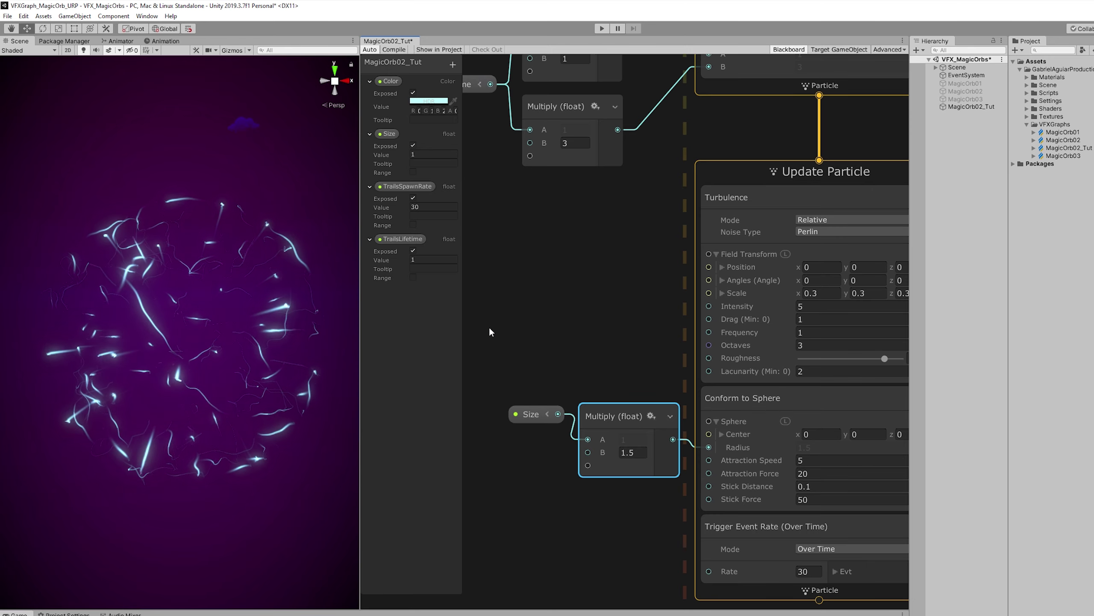
Set the Conform to Sphere block's Attraction Force to 10 and Stick Force to 5.
left_click(820, 477)
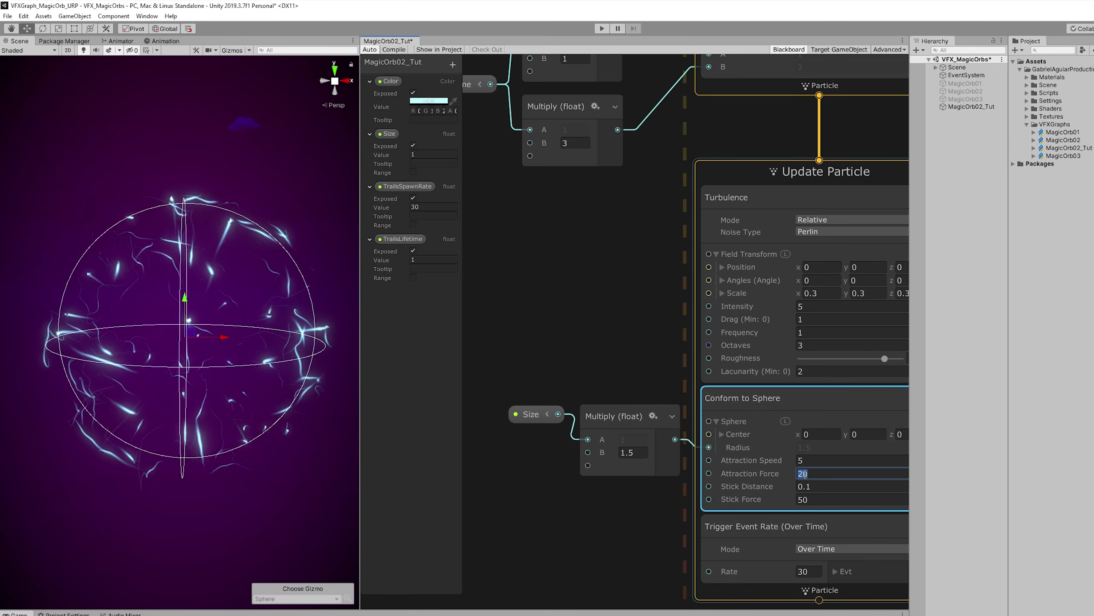
middle_click_drag(599, 538, 498, 519)
left_click(717, 453)
type("10")
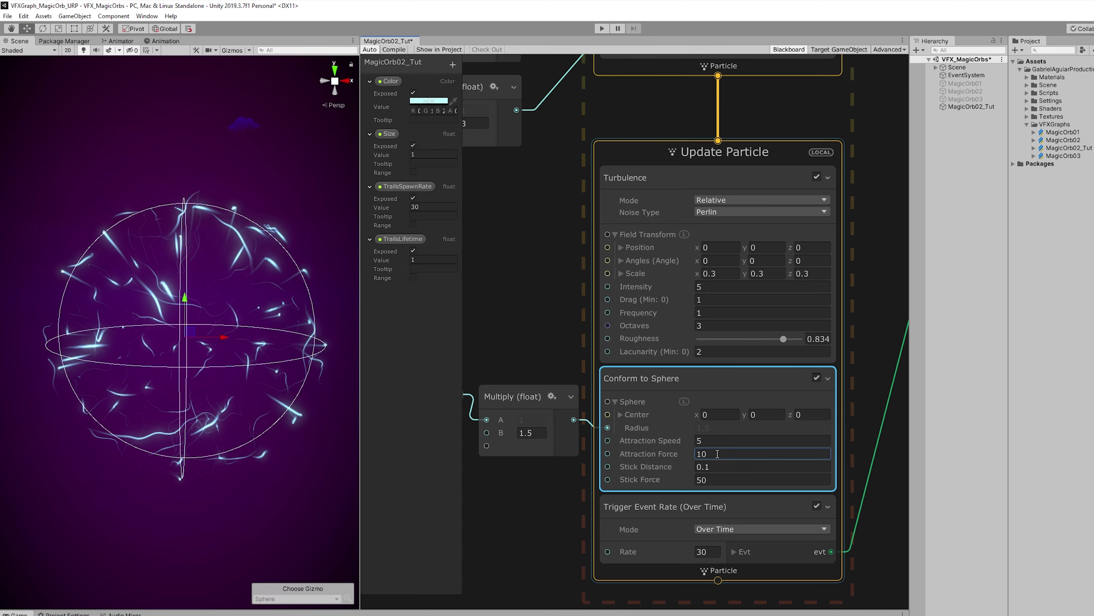
left_click(716, 480)
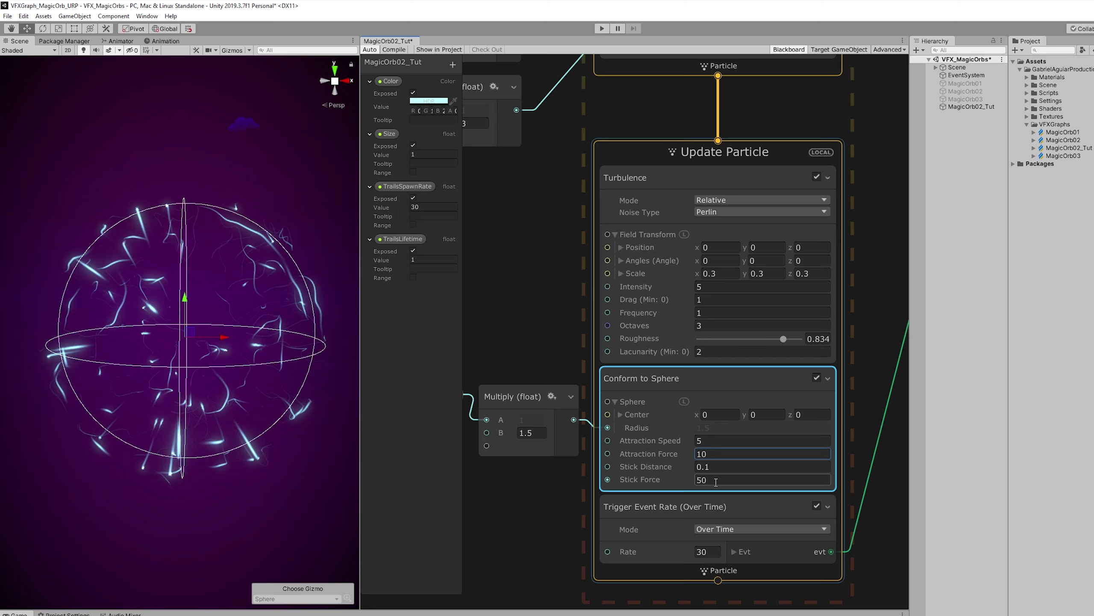
key("BackSpace")
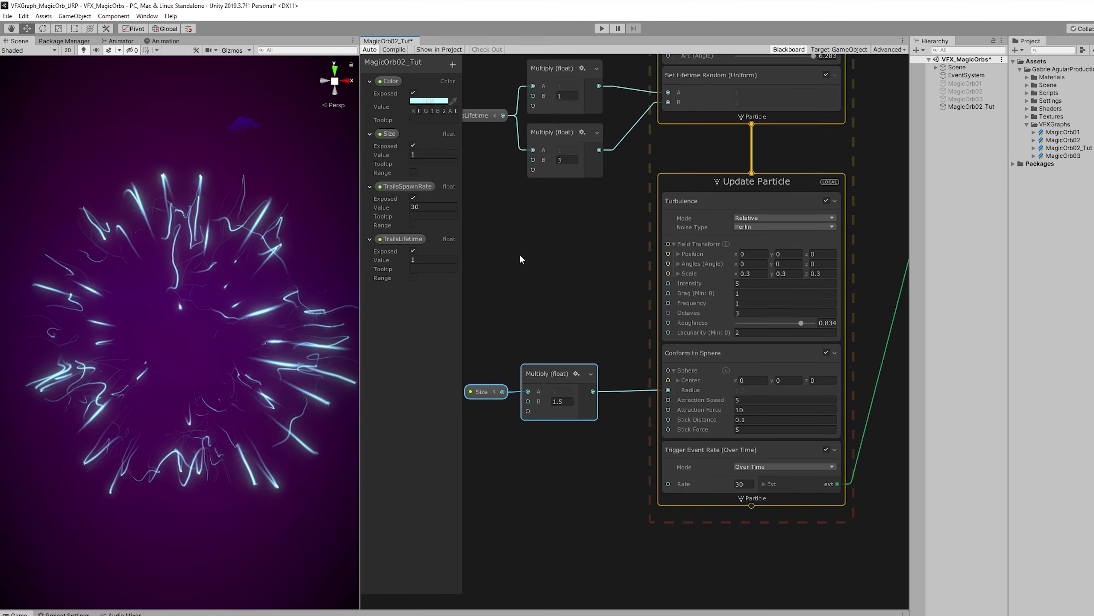
Delete the Set Lifetime block from the Initialize Particle Strip context.
scroll(521, 255, "down", 8)
scroll(709, 192, "up", 4)
scroll(708, 192, "up", 3)
left_click_drag(827, 170, 750, 293, "alt")
left_click(622, 237)
left_click_drag(571, 248, 644, 351, "alt")
left_click(690, 312)
scroll(733, 258, "up", 2)
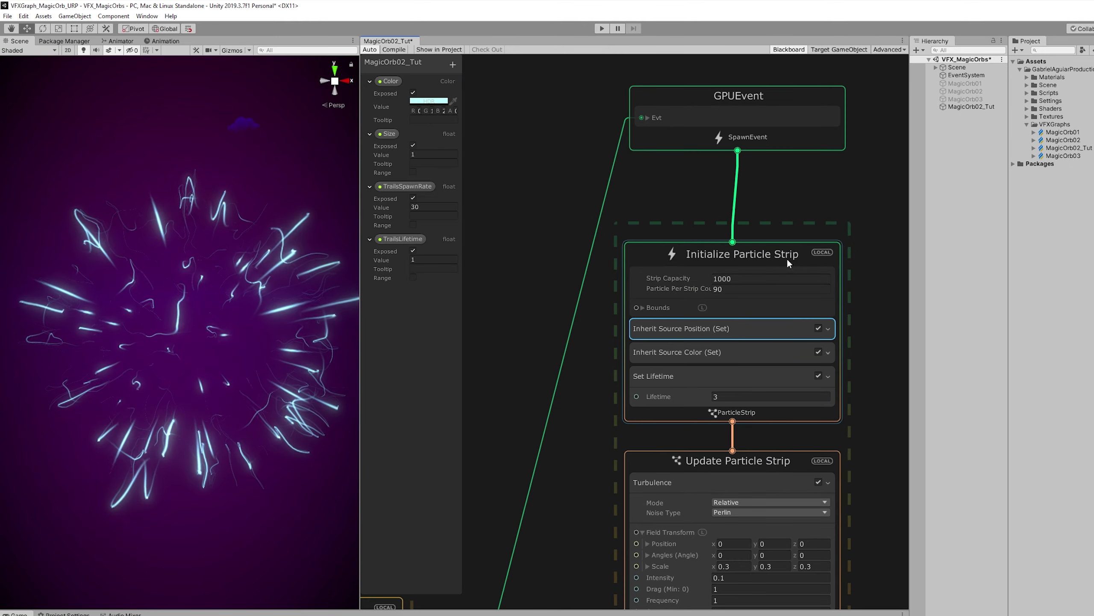
middle_click_drag(786, 259, 771, 176)
left_click(603, 298)
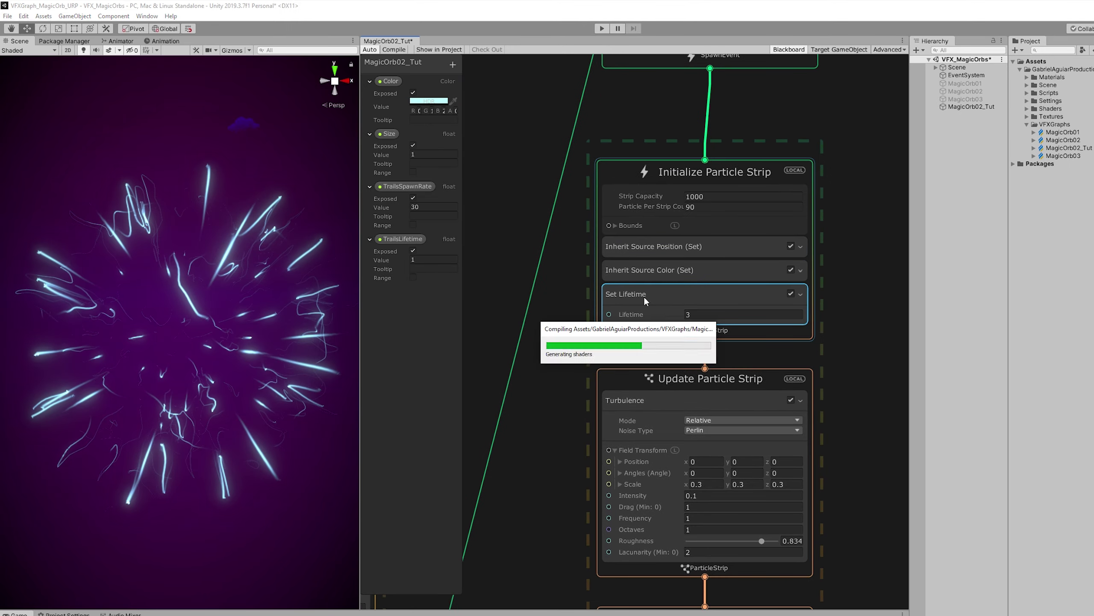
key("Delete")
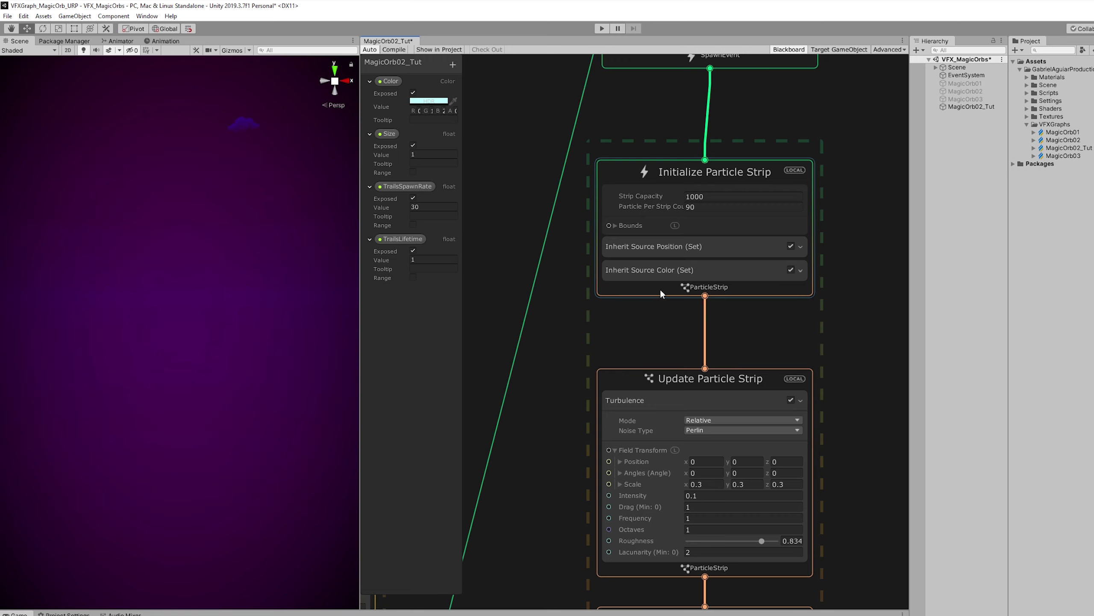
Add an Inherit Source Lifetime block below Inherit Source Color in Initialize Particle Strip.
key("space")
type("inher li")
key("Down")
key("Return")
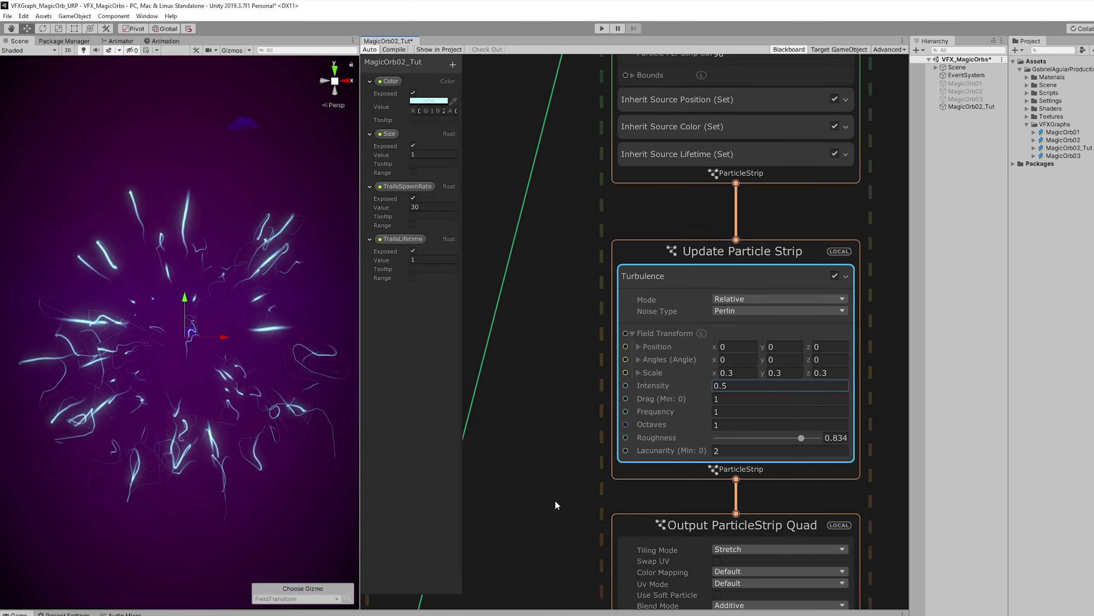
Set the Turbulence Intensity in Update Particle Strip to 0.5.
scroll(555, 502, "down", 4)
middle_click_drag(556, 502, 561, 390)
scroll(544, 428, "up", 1)
scroll(567, 445, "up", 2)
middle_click_drag(567, 445, 568, 273)
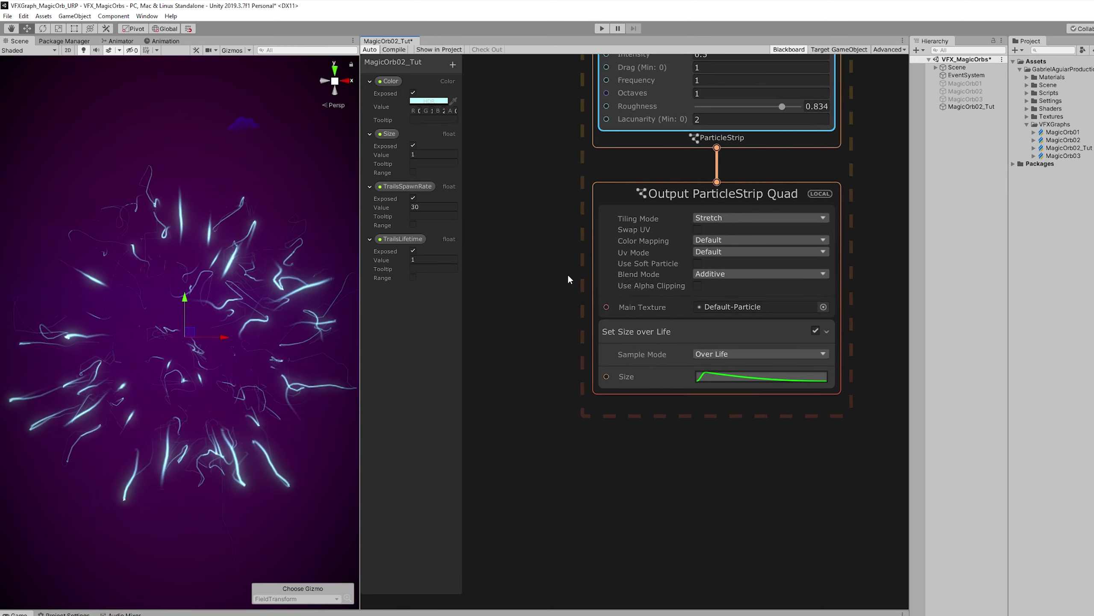
Add a Set Size block above Set Size over Life in Output ParticleStrip Quad, and disable the Set Size over Life block.
left_click(644, 328)
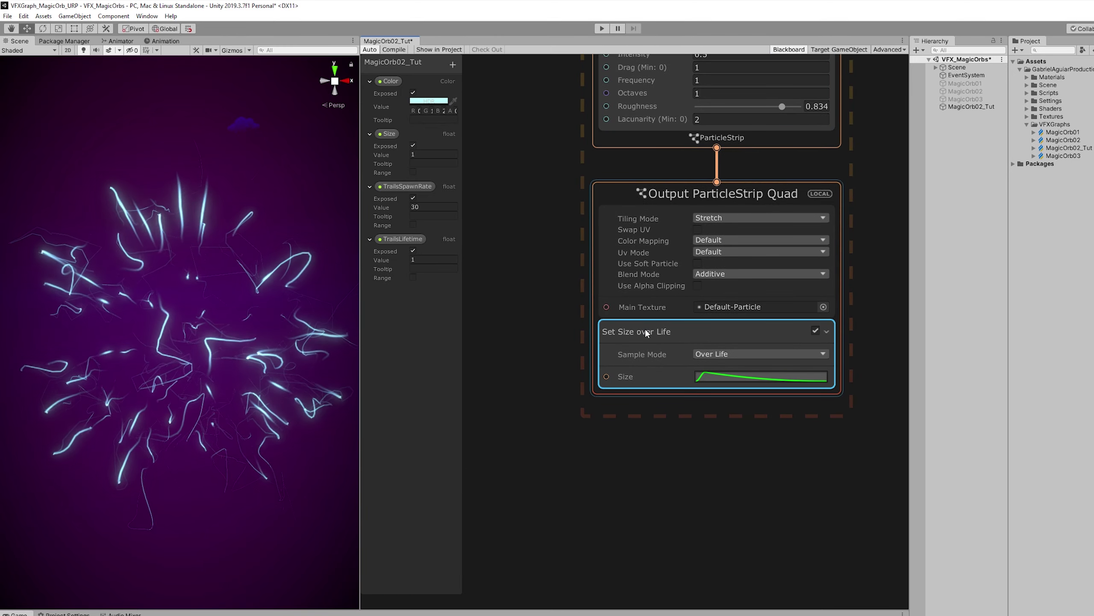
middle_click_drag(550, 352, 559, 365)
key("space")
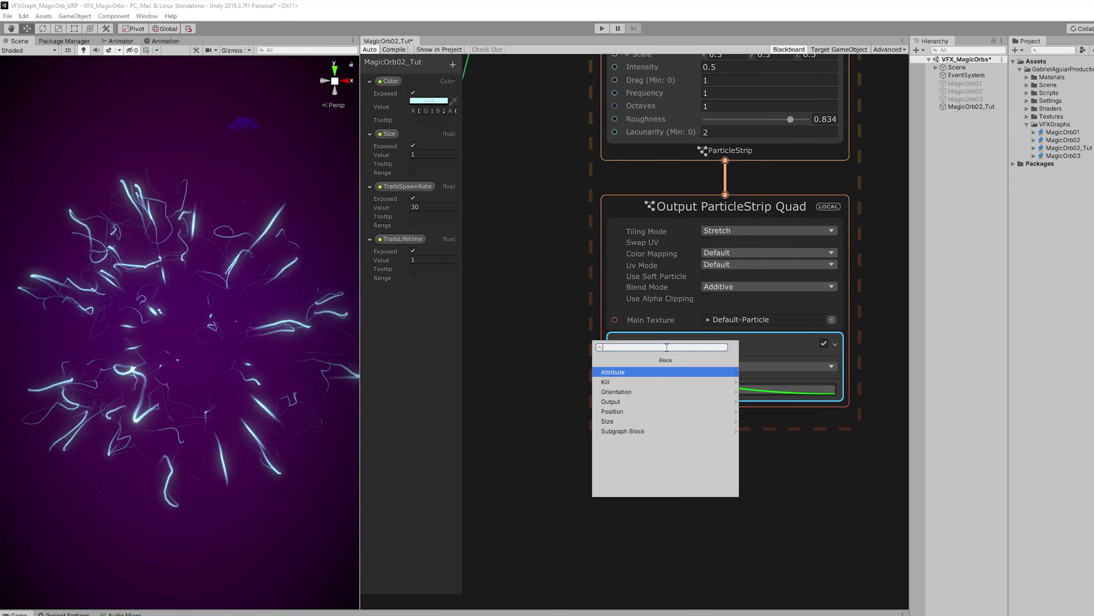
type("set size")
key("Return")
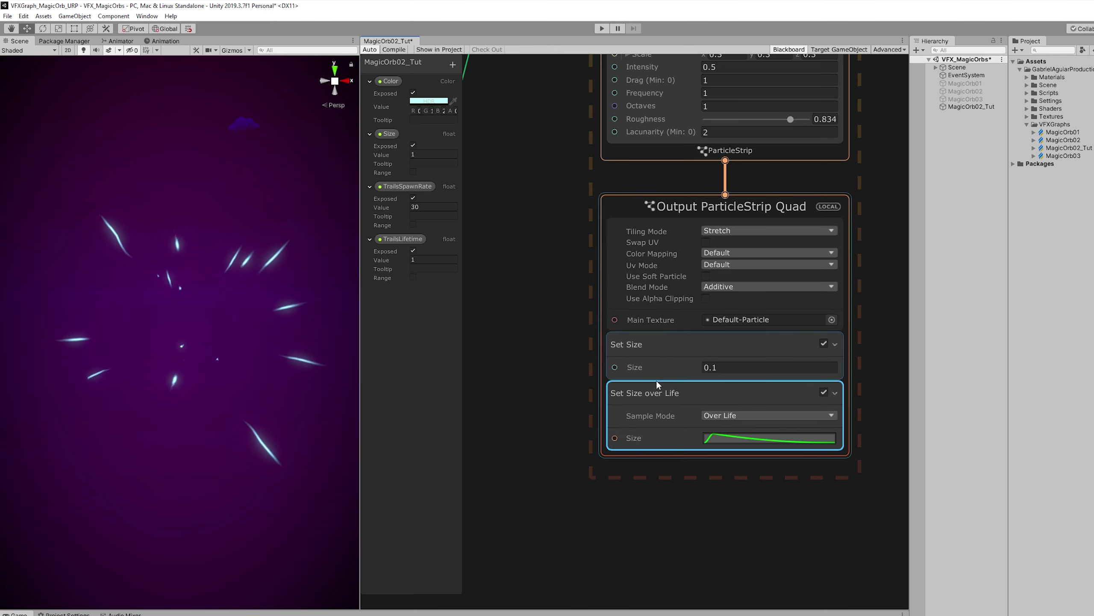
left_click(685, 343)
left_click(823, 392)
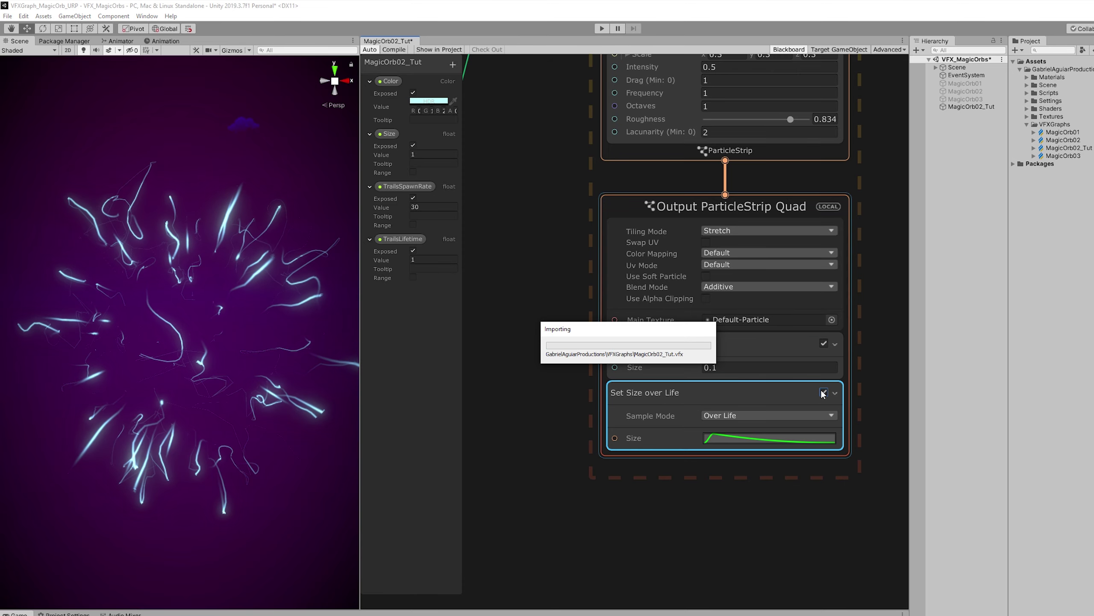
Place a Size property node beside Output ParticleStrip Quad and connect it to the A inputs of two Multiply nodes.
middle_click_drag(475, 242, 632, 243)
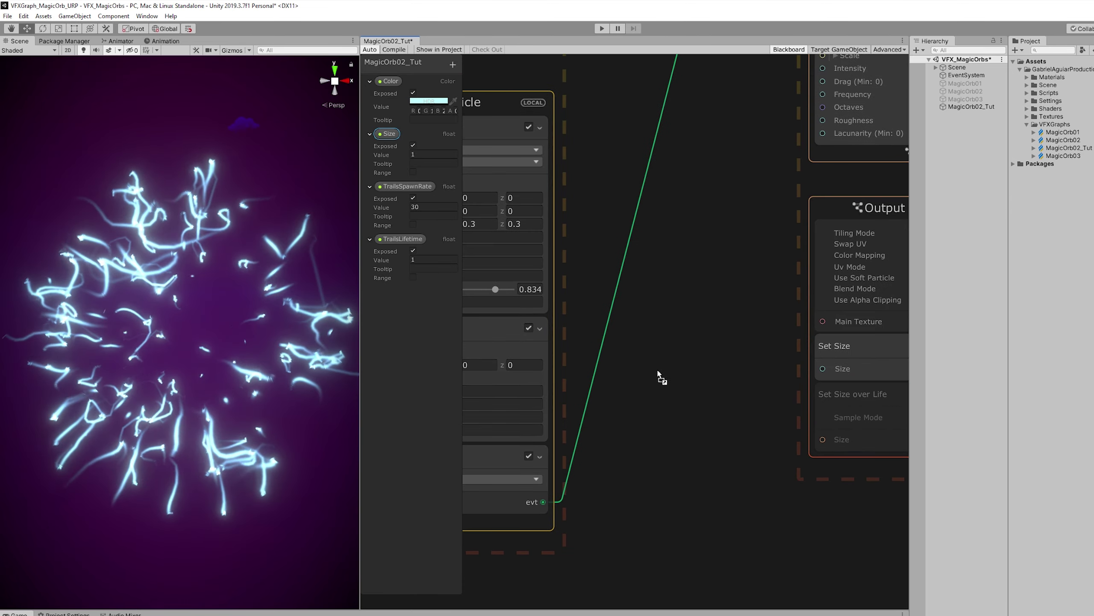
middle_click_drag(667, 373, 561, 380)
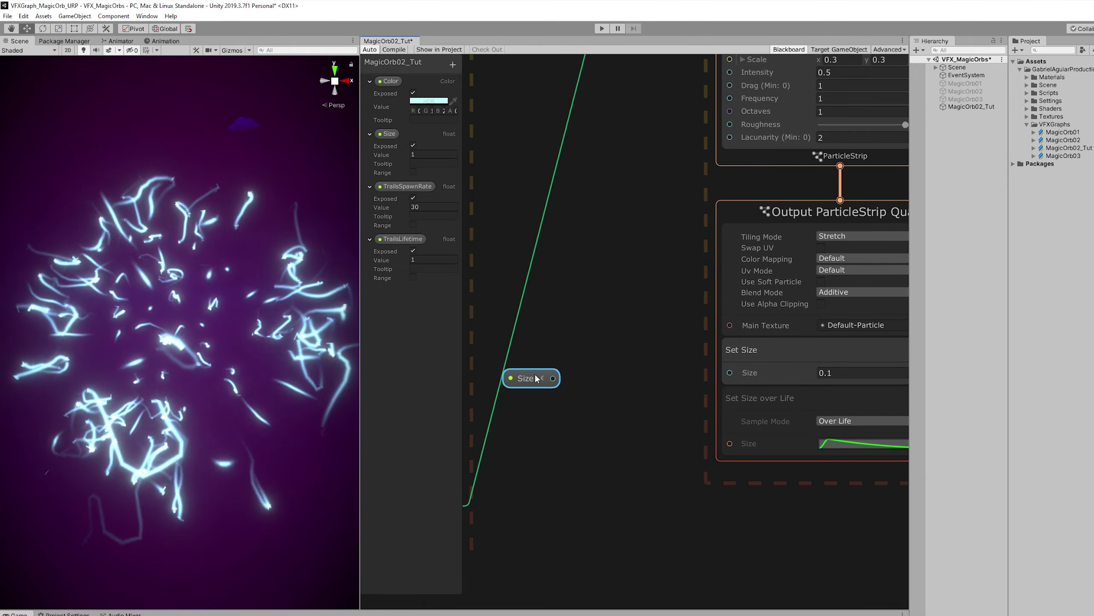
left_click_drag(545, 366, 544, 366)
key("Return")
key("ctrl+d")
left_click_drag(603, 397, 593, 425)
left_click_drag(582, 355, 590, 358)
left_click_drag(538, 378, 561, 433)
Set B to 0.001 on the upper size Multiply node and 0.02 on the lower one.
left_click(612, 340)
type("0.001")
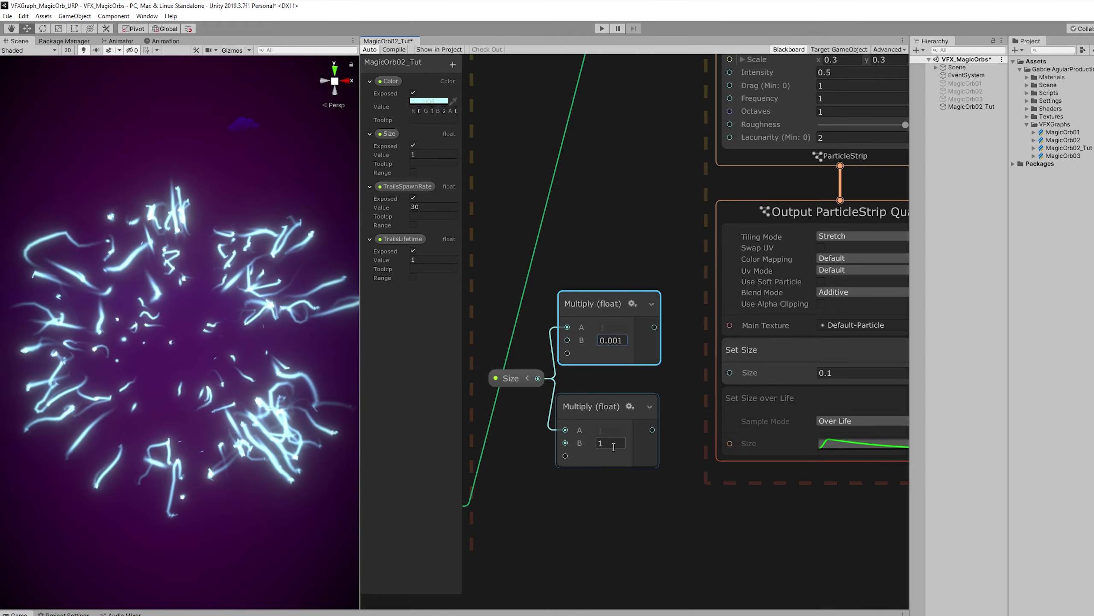
left_click(613, 444)
type(".02")
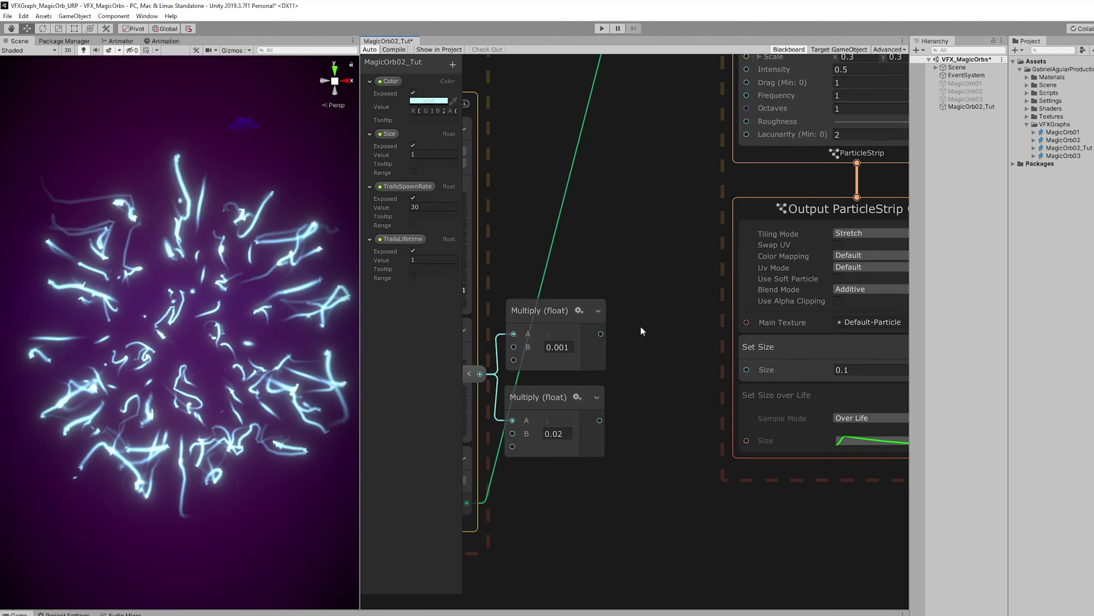
Add a Random Number node and connect the upper Multiply output to Min and the lower one to Max.
key("space")
type("r")
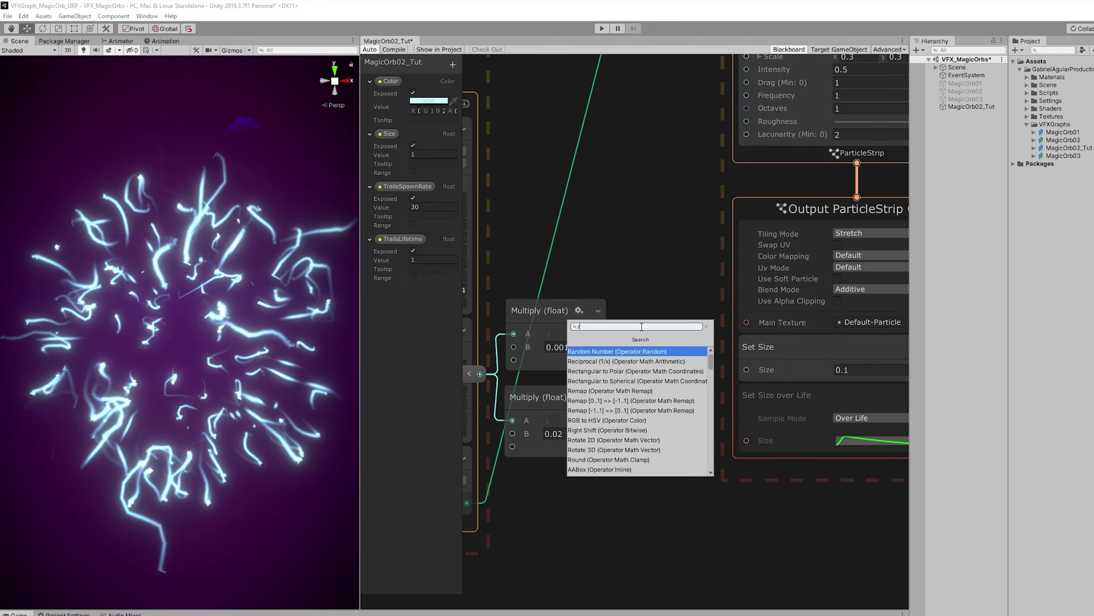
type("andom")
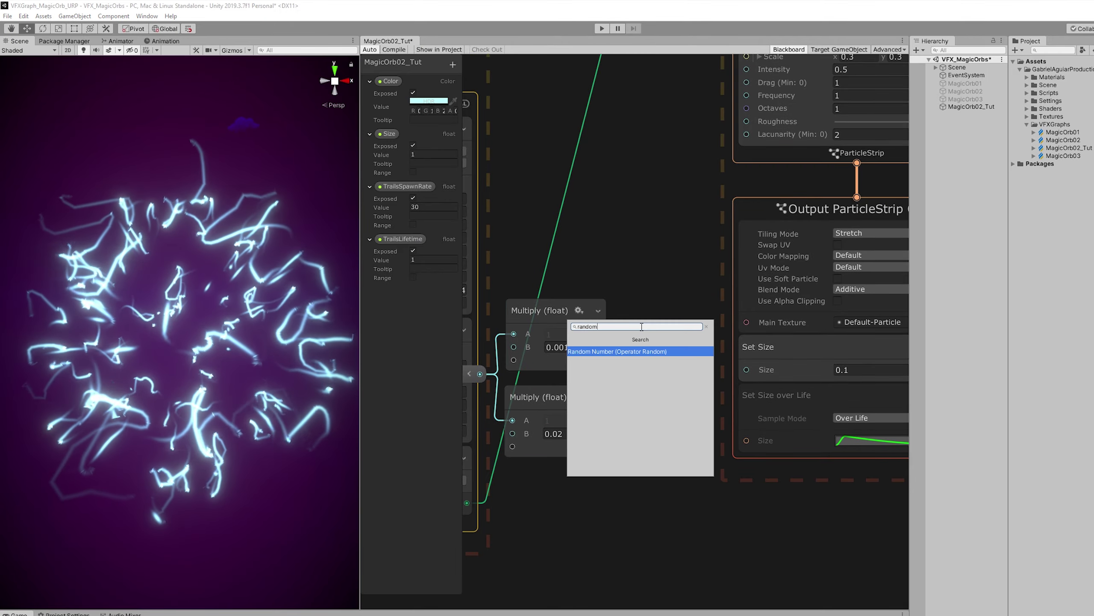
key("Return")
left_click_drag(600, 333, 652, 406)
left_click(603, 416)
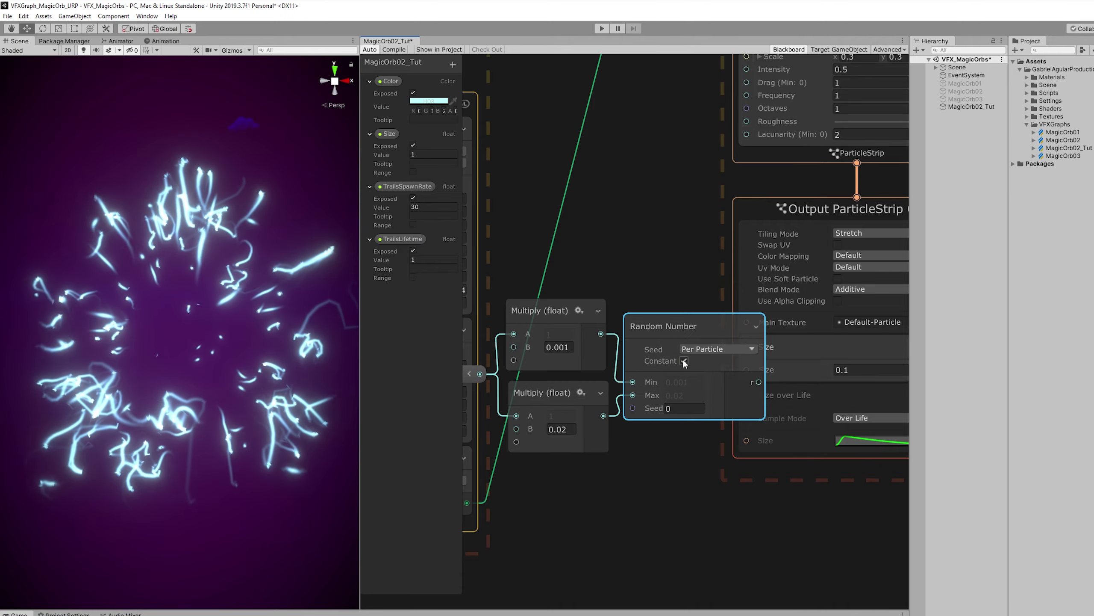
Turn off Constant on the Random Number node and connect its output to Set Size's Size input.
left_click(683, 361)
left_click_drag(690, 329, 663, 317)
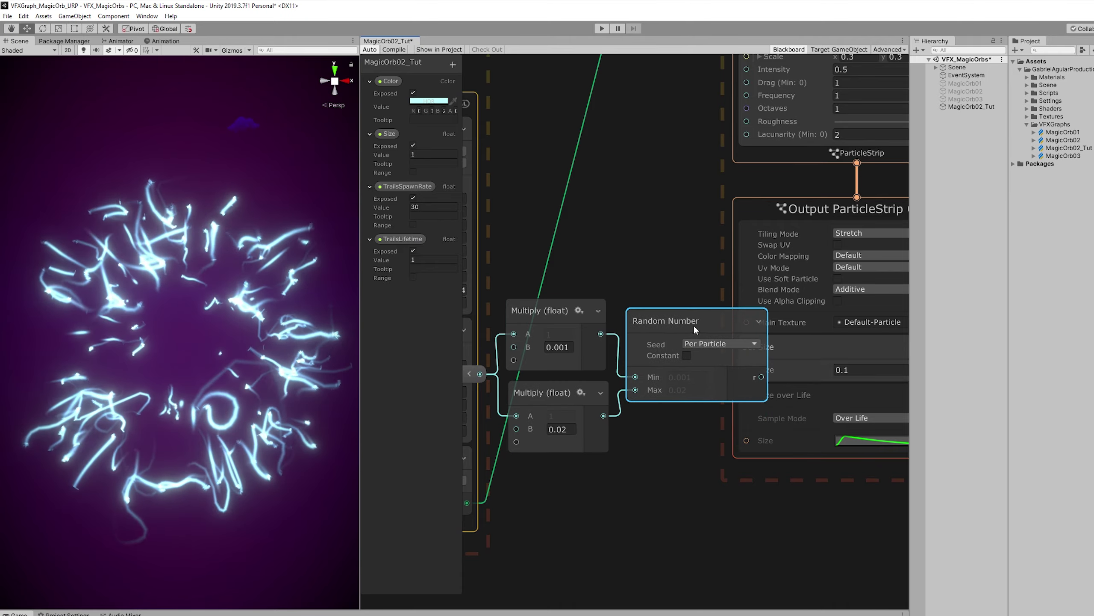
left_click_drag(695, 325, 700, 322)
left_click_drag(665, 375, 698, 376)
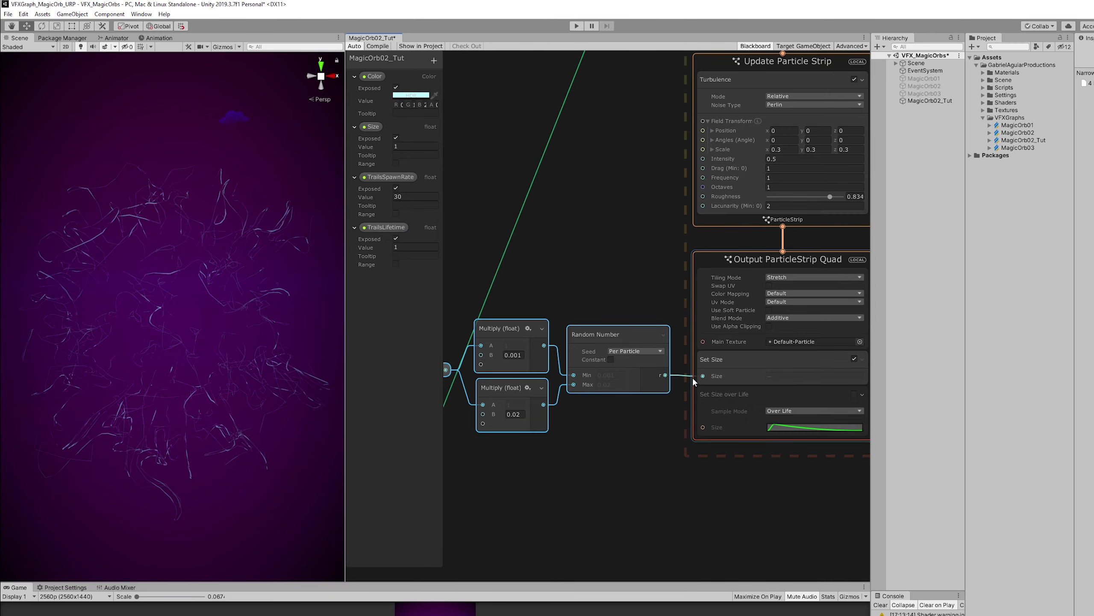
Re-enable the Set Size over Life block and set its Composition to Add.
scroll(664, 449, "up", 2)
middle_click_drag(556, 439, 373, 420)
left_click(626, 367)
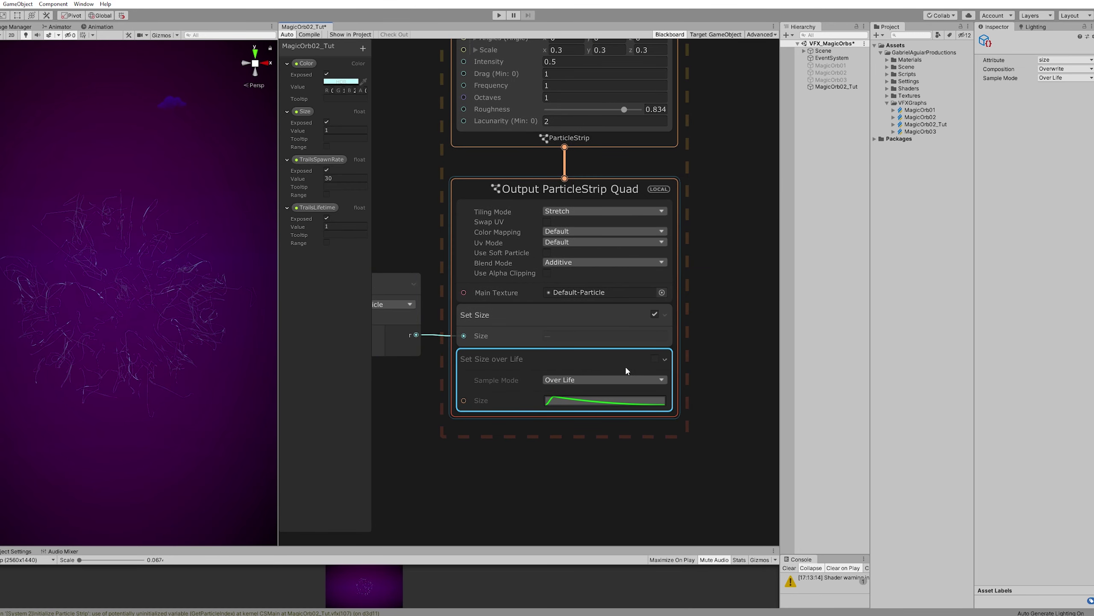
left_click(655, 358)
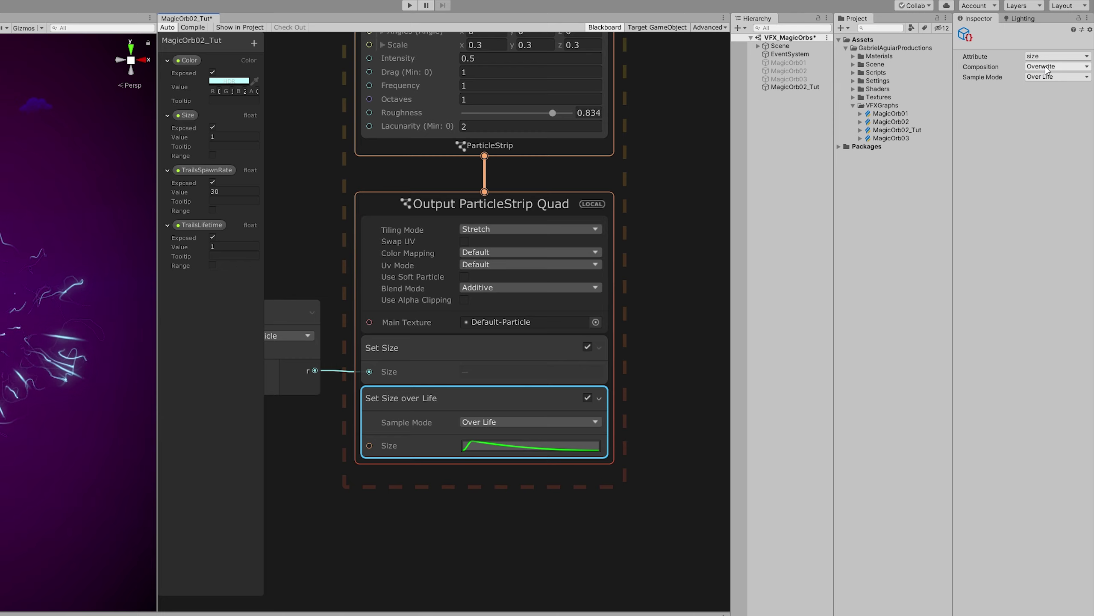
left_click(1047, 67)
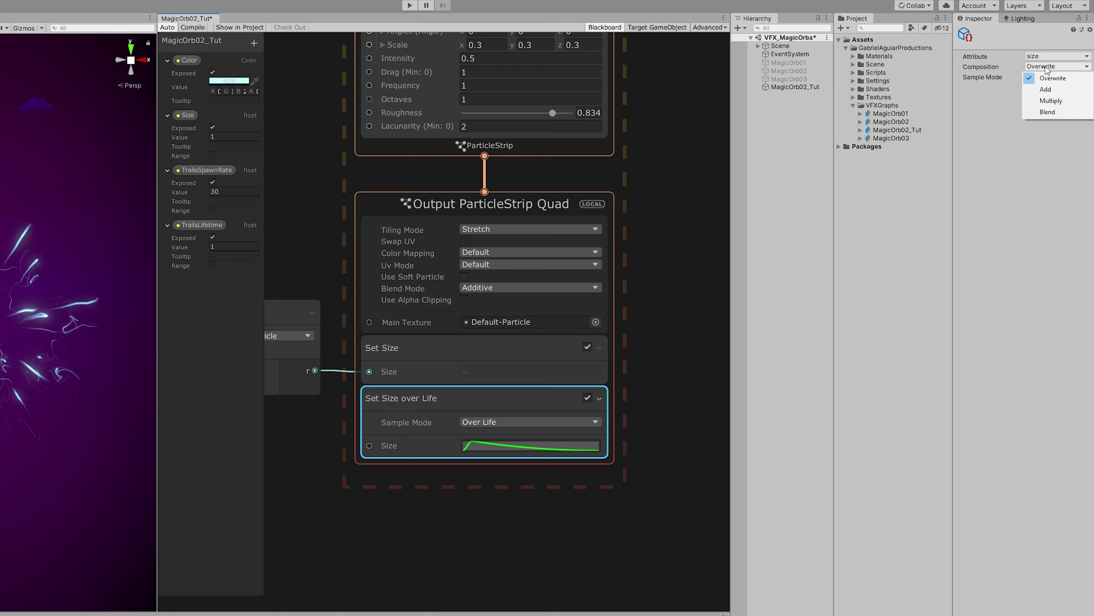
left_click(1045, 89)
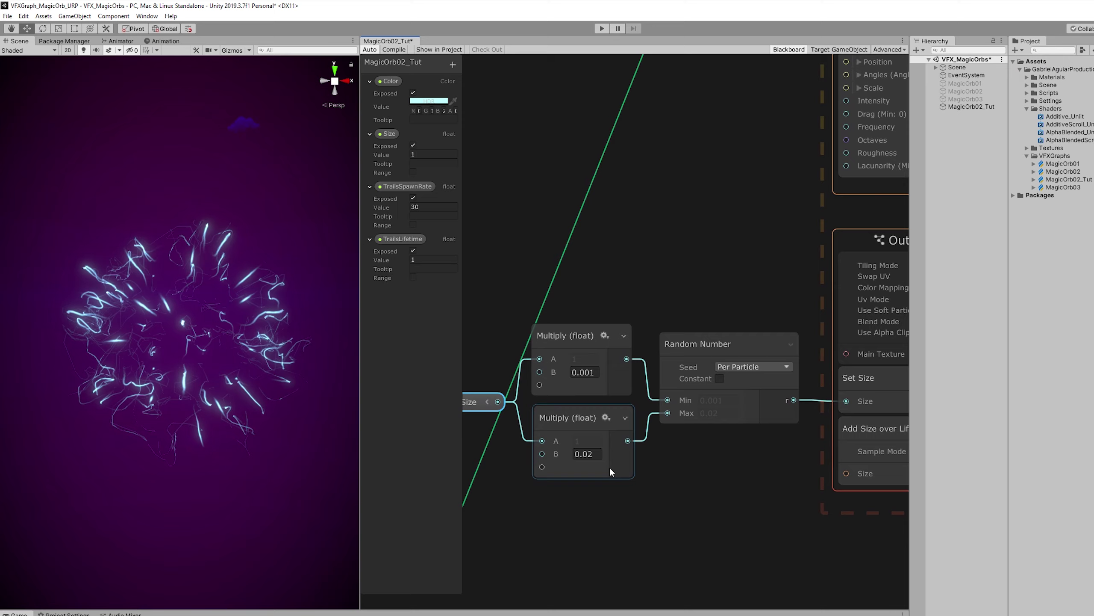
Set B to 1 on the lower Multiply node feeding the Random Number's Max input.
left_click(596, 454)
type("1")
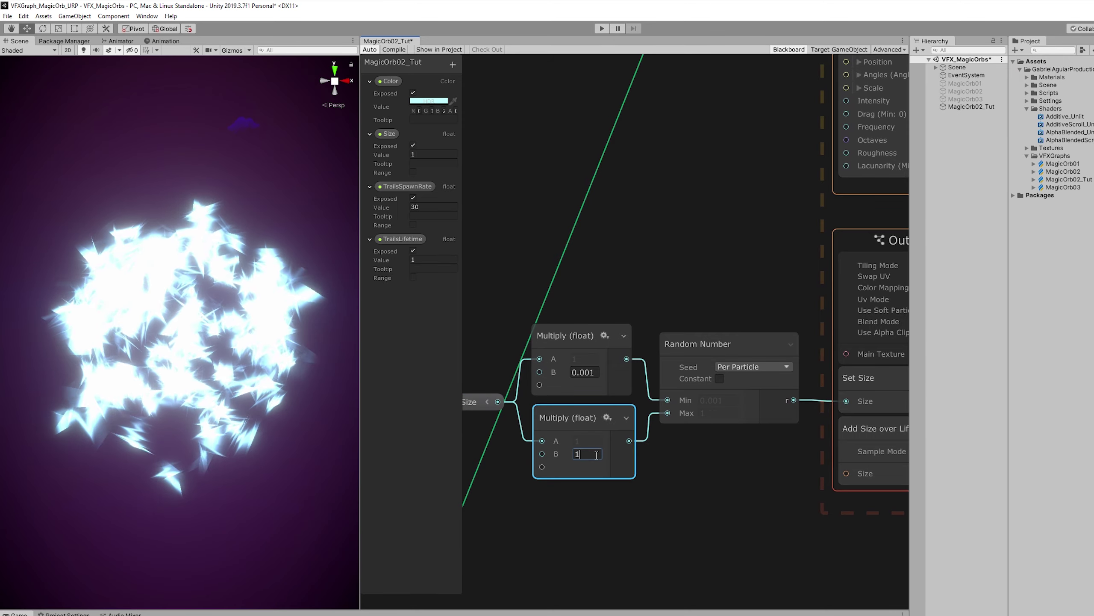
type(".02")
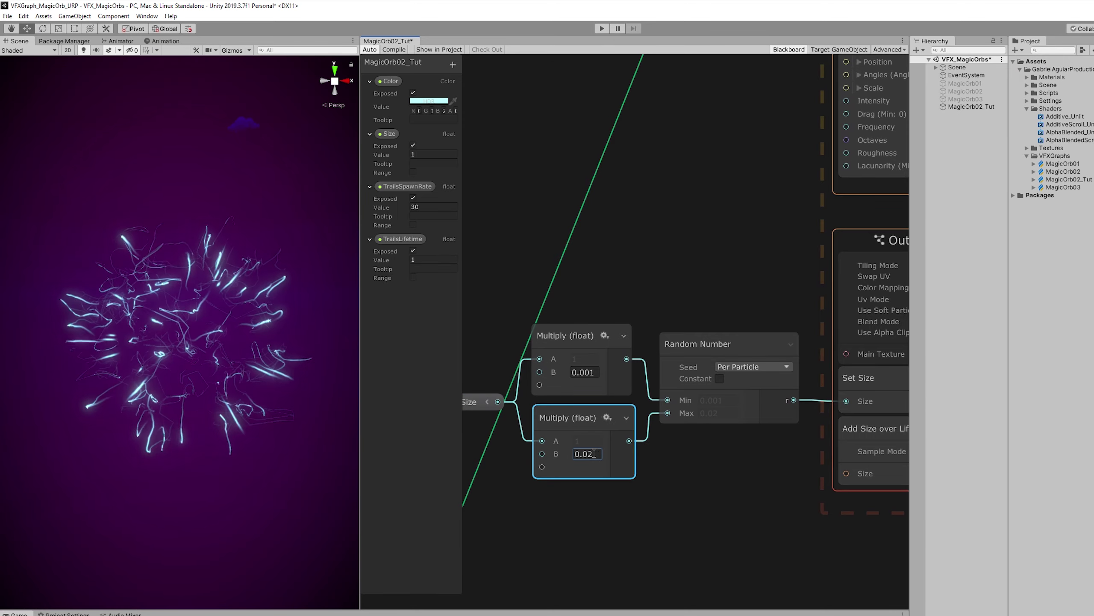
Set B to 0.02 on the lower Multiply node feeding the Random Number's Max input.
scroll(626, 500, "down", 5)
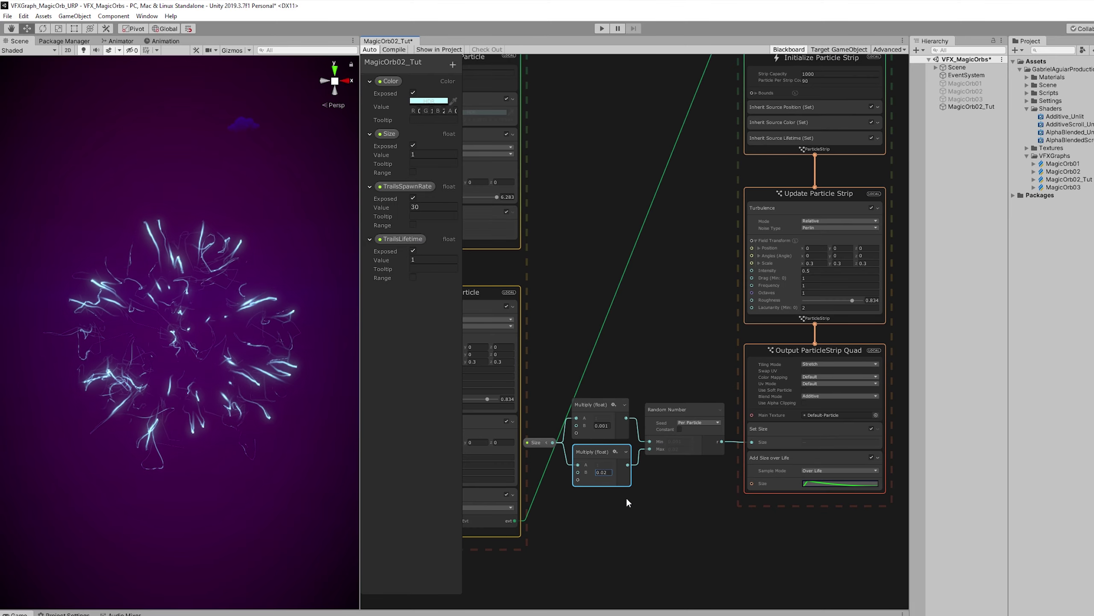
Group all the existing trail contexts and nodes and title the group TRAILS.
scroll(628, 225, "down", 8)
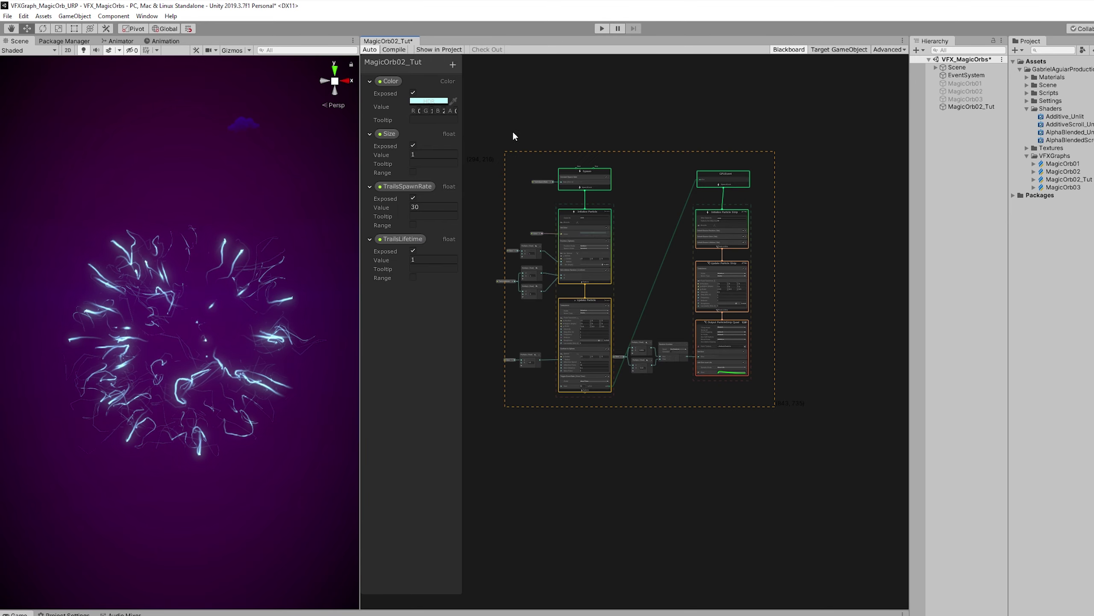
left_click_drag(514, 131, 518, 128)
middle_click_drag(522, 126, 548, 171)
scroll(603, 185, "up", 2)
right_click(642, 235)
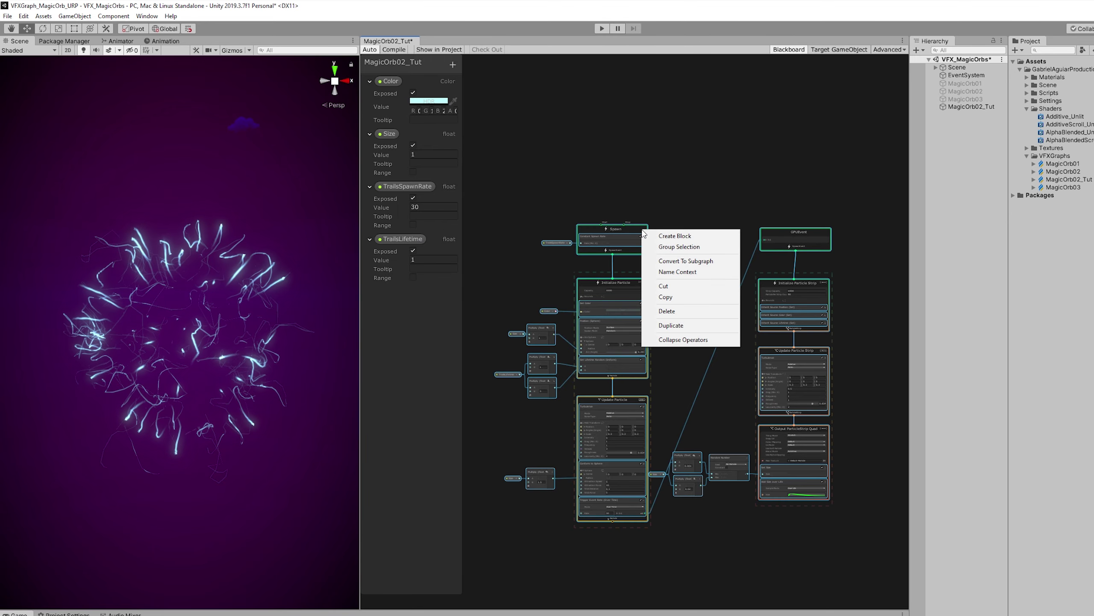
left_click(674, 248)
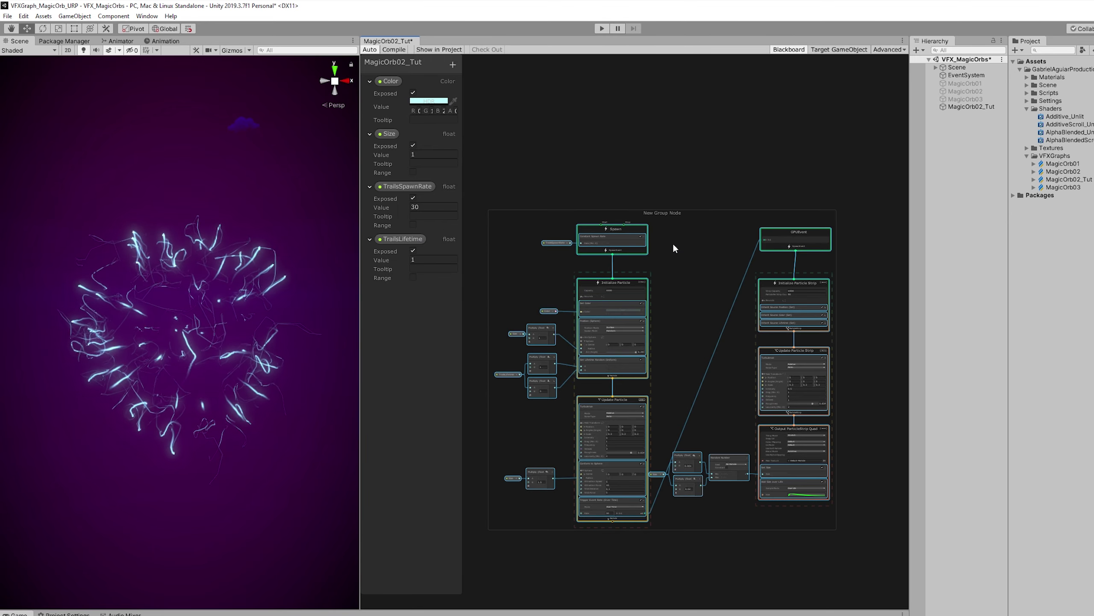
double_click(674, 214)
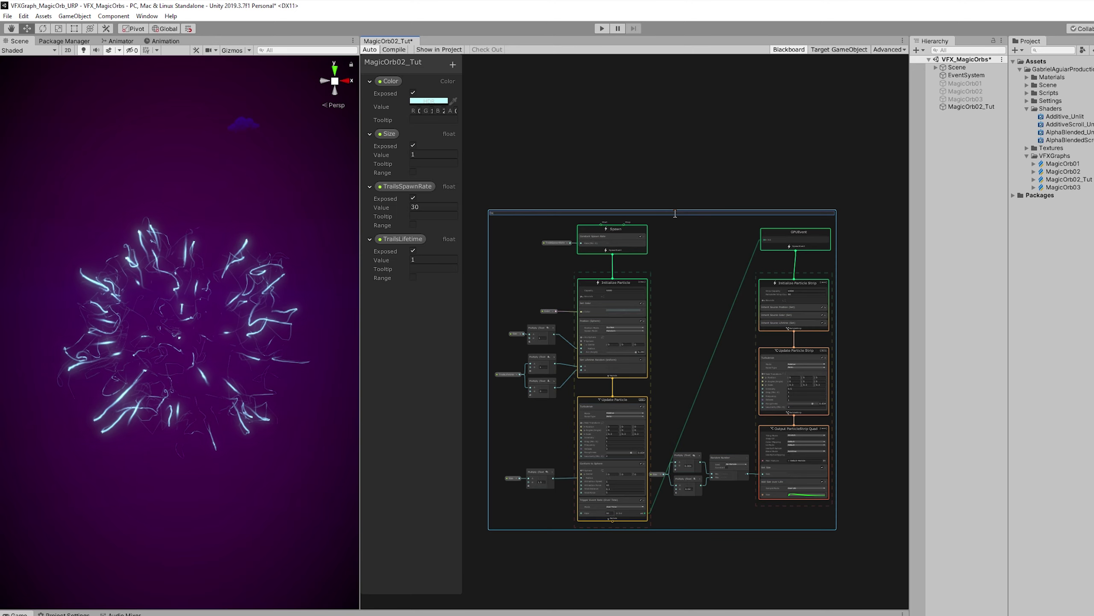
type("TRAILS")
key("Return")
left_click(688, 178)
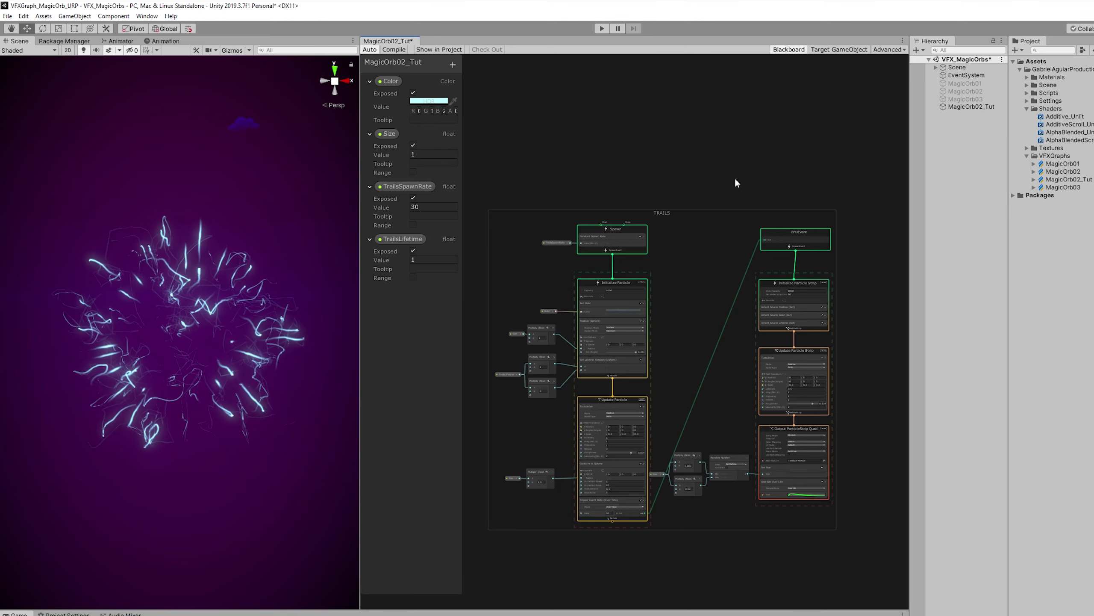
Add an Empty Particle System in the free space beside the TRAILS group.
middle_click_drag(806, 180, 526, 173)
key("space")
type("empty")
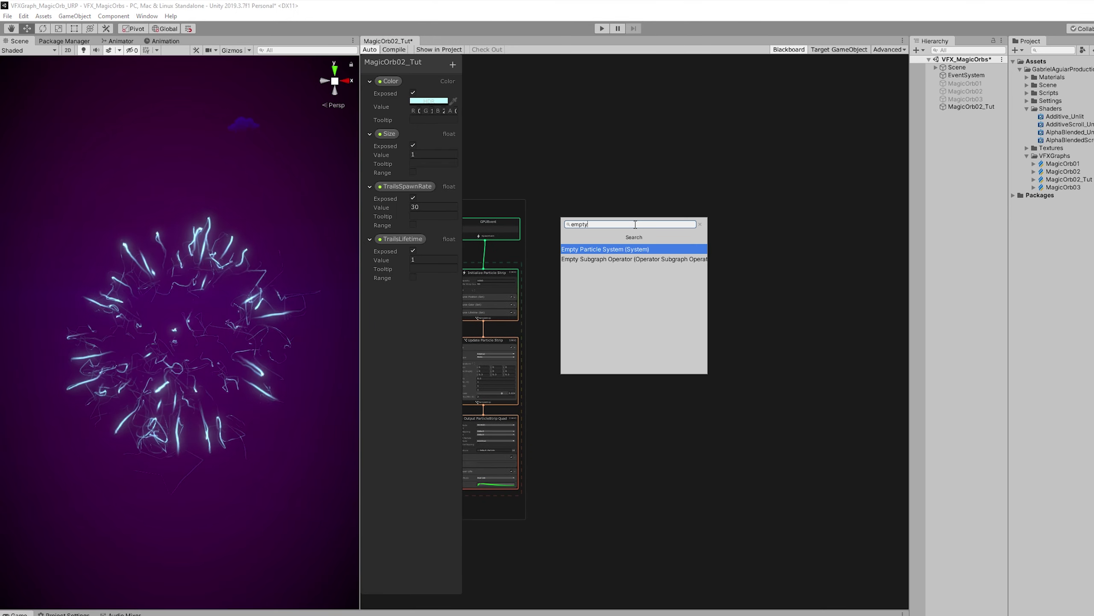
left_click(615, 247)
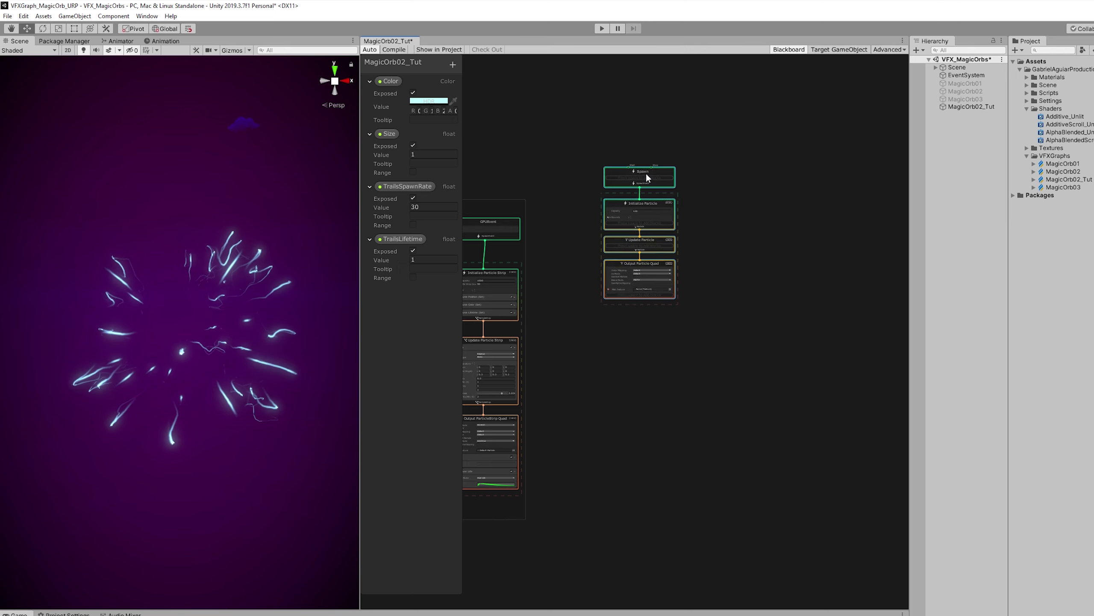
left_click_drag(648, 175, 668, 224)
scroll(681, 268, "up", 8)
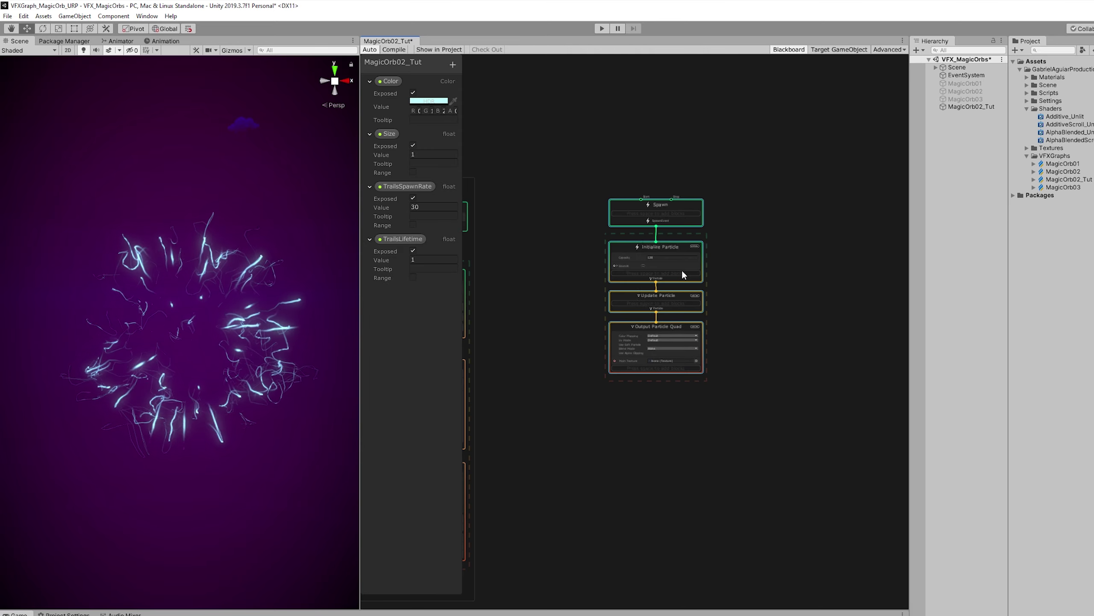
Add a Periodic Burst block to the new system's Spawn context with Count 1 and Delay 1.
middle_click_drag(764, 156, 768, 213)
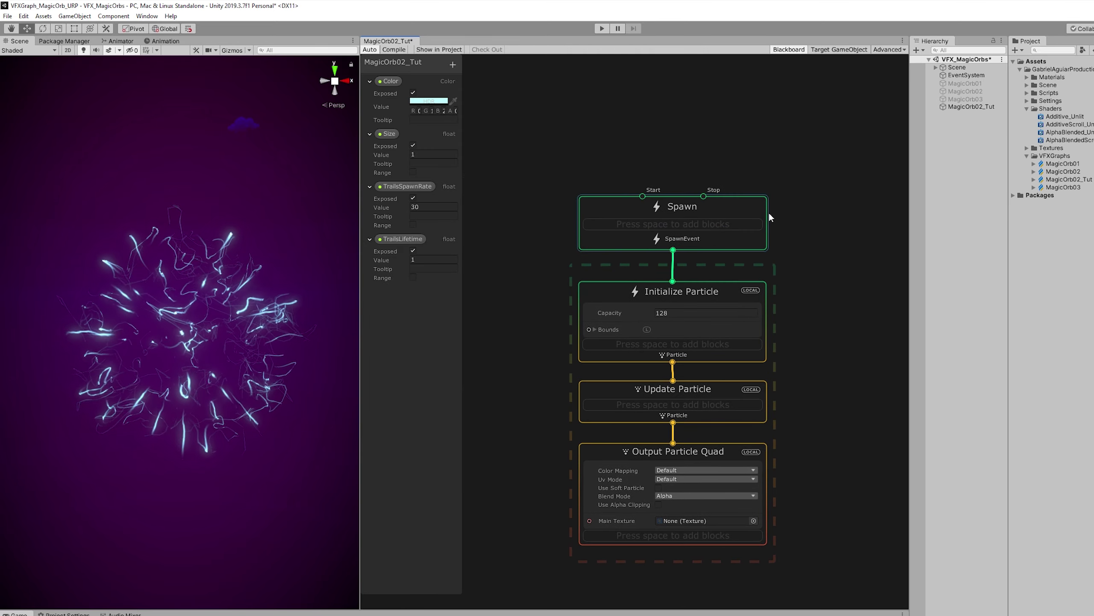
key("space")
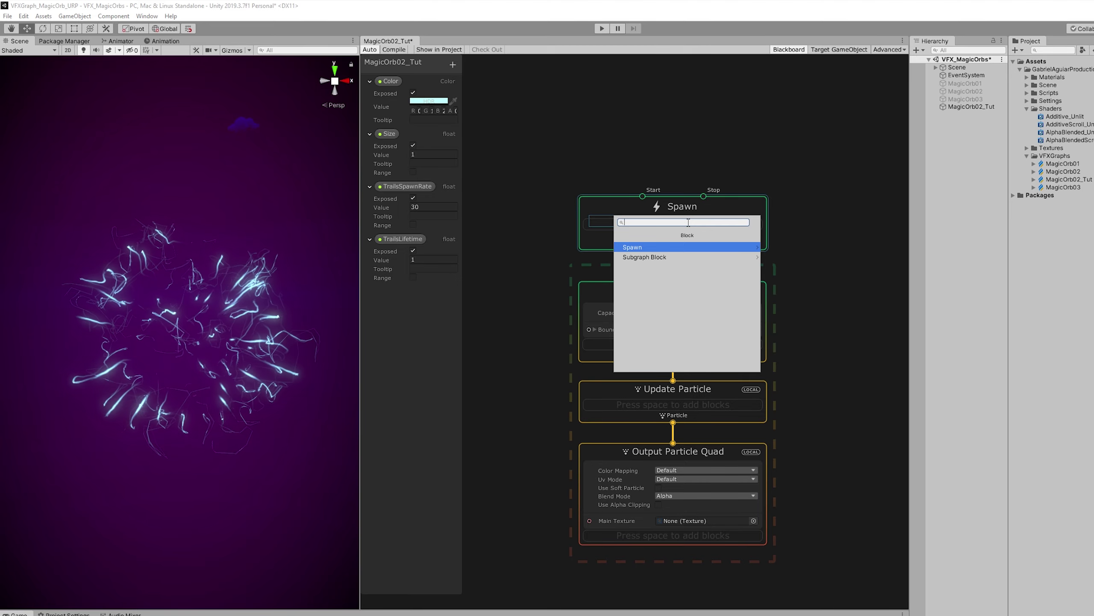
type("burst")
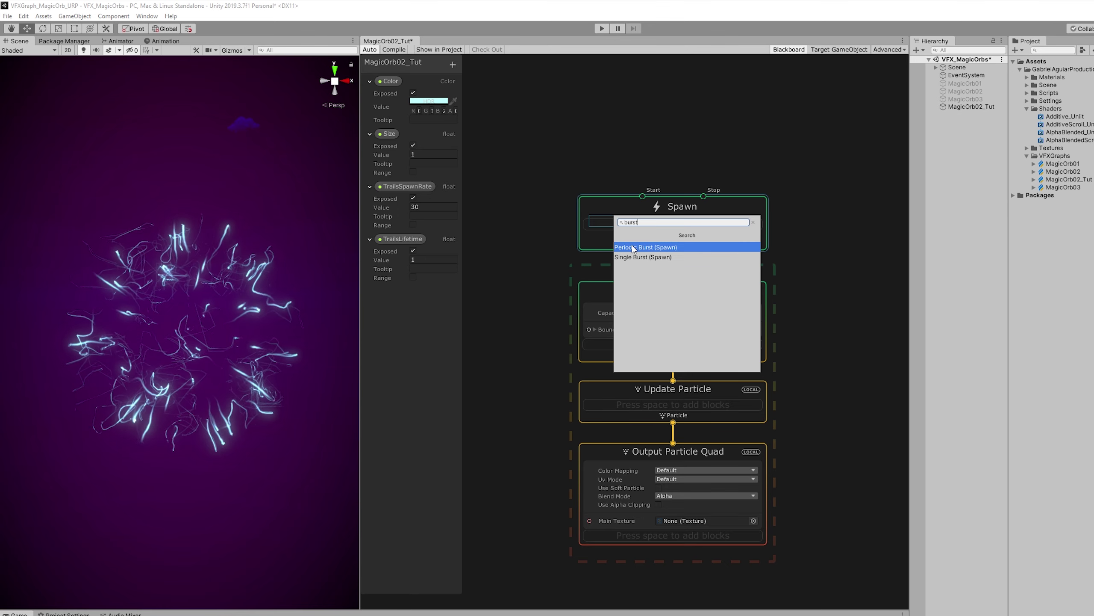
left_click(633, 248)
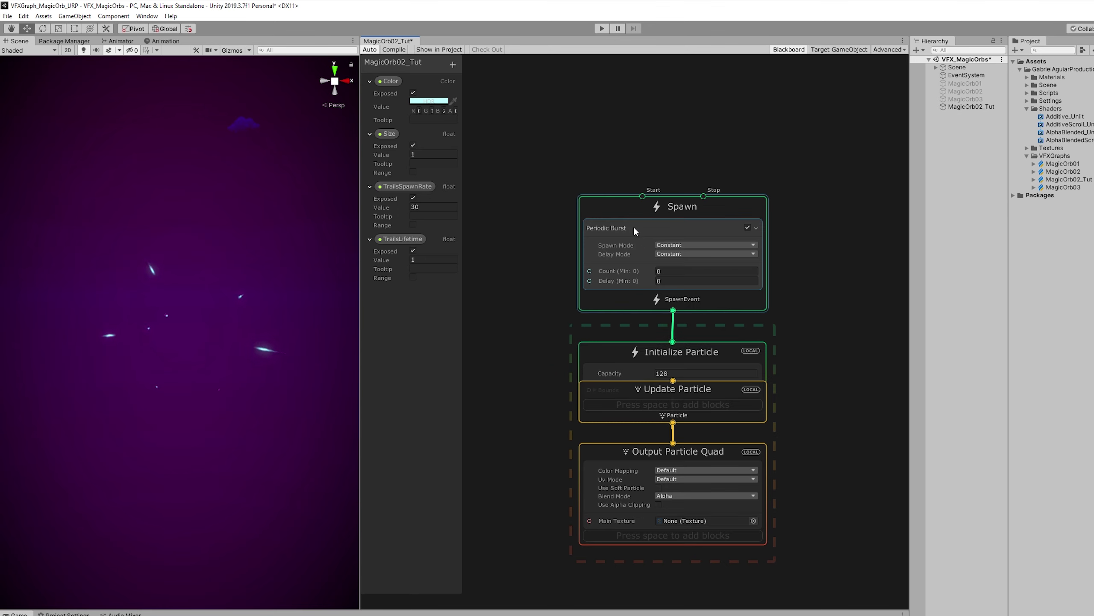
left_click(677, 271)
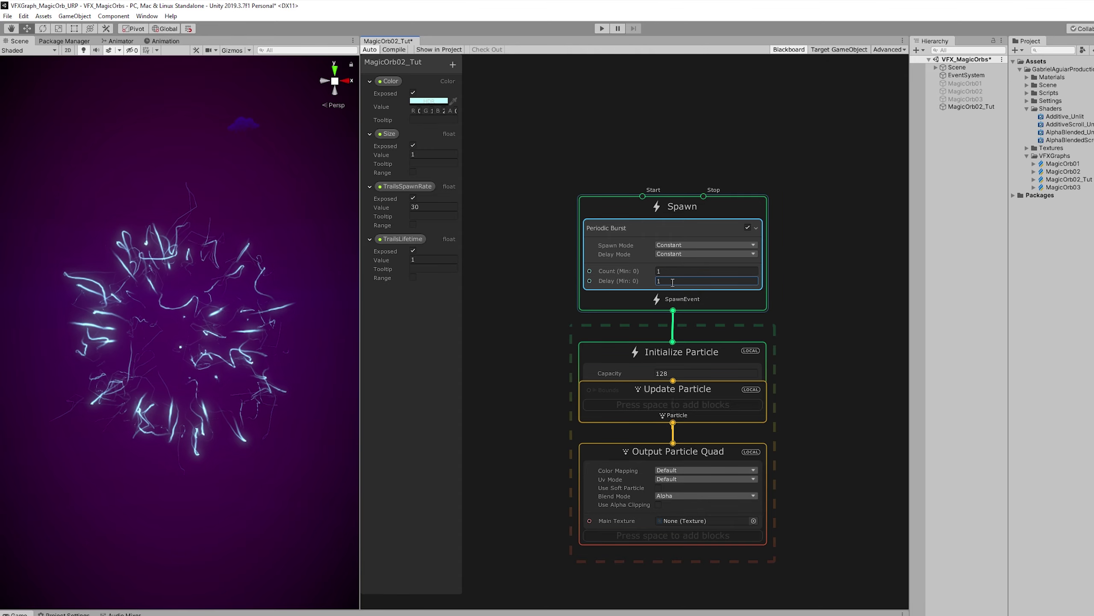
Space the Update and Output contexts out below Initialize Particle and set the Initialize Capacity to 10.
middle_click_drag(834, 472, 833, 385)
left_click_drag(841, 481, 578, 330)
left_click_drag(709, 363, 711, 497)
left_click_drag(715, 331, 715, 432)
left_click(665, 279)
type("10")
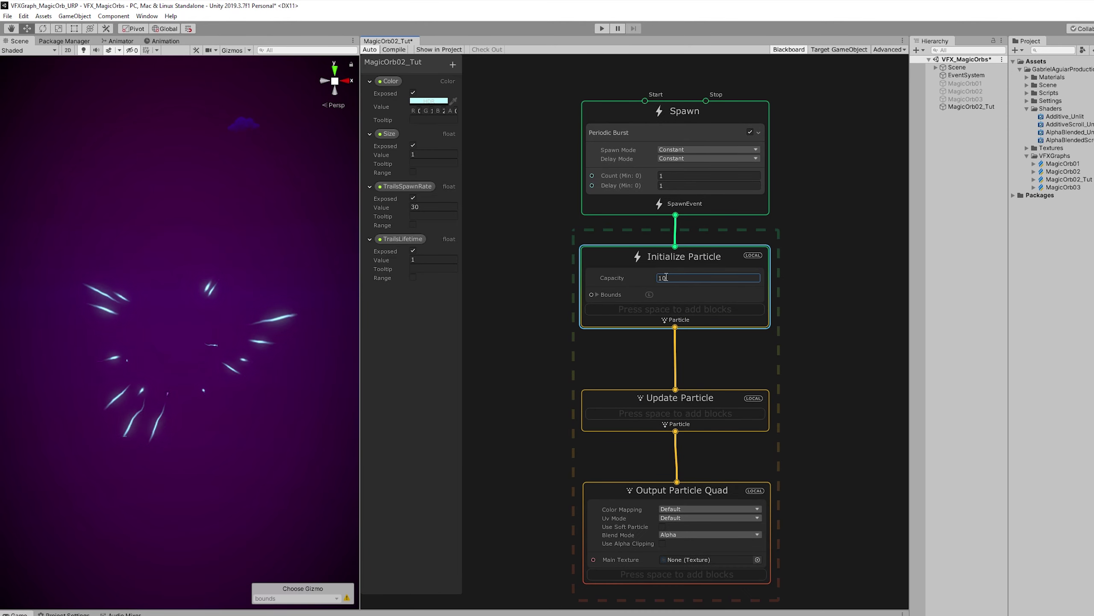
Add a Set Lifetime block to the new Initialize Particle context with Lifetime 2.
left_click(655, 315)
key("space")
type("lifet")
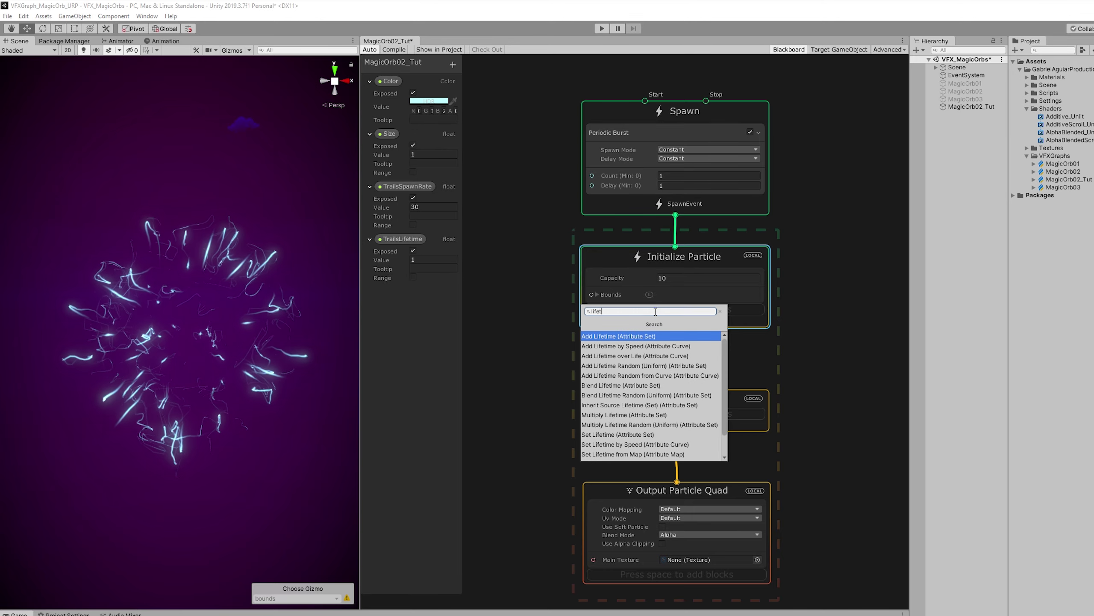
key("BackSpace")
key("BackSpace")
key("BackSpace")
key("BackSpace")
key("BackSpace")
type("set lifet")
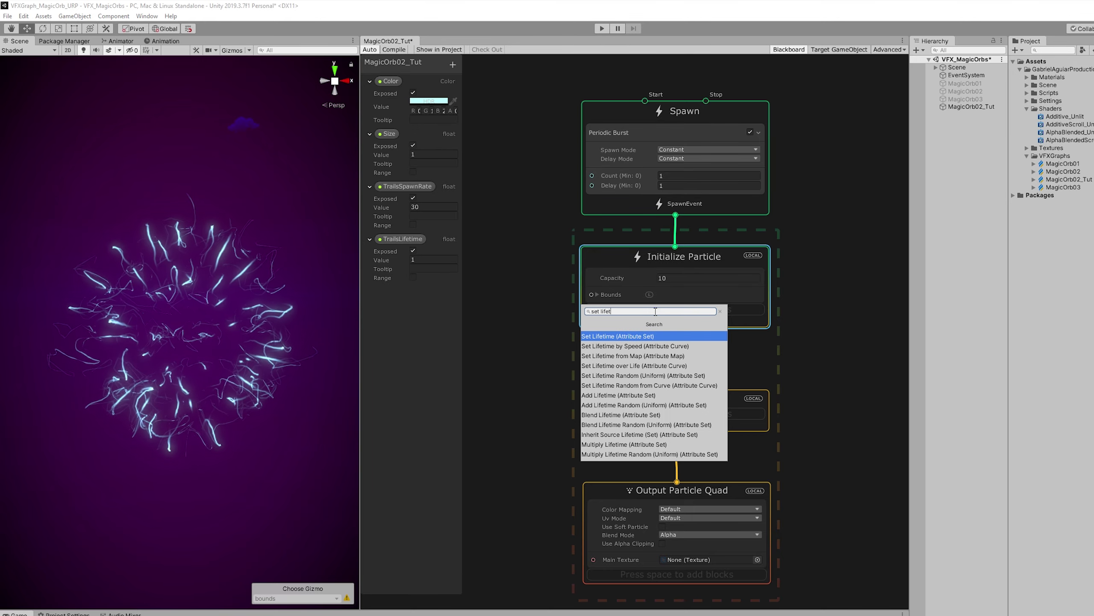
key("Return")
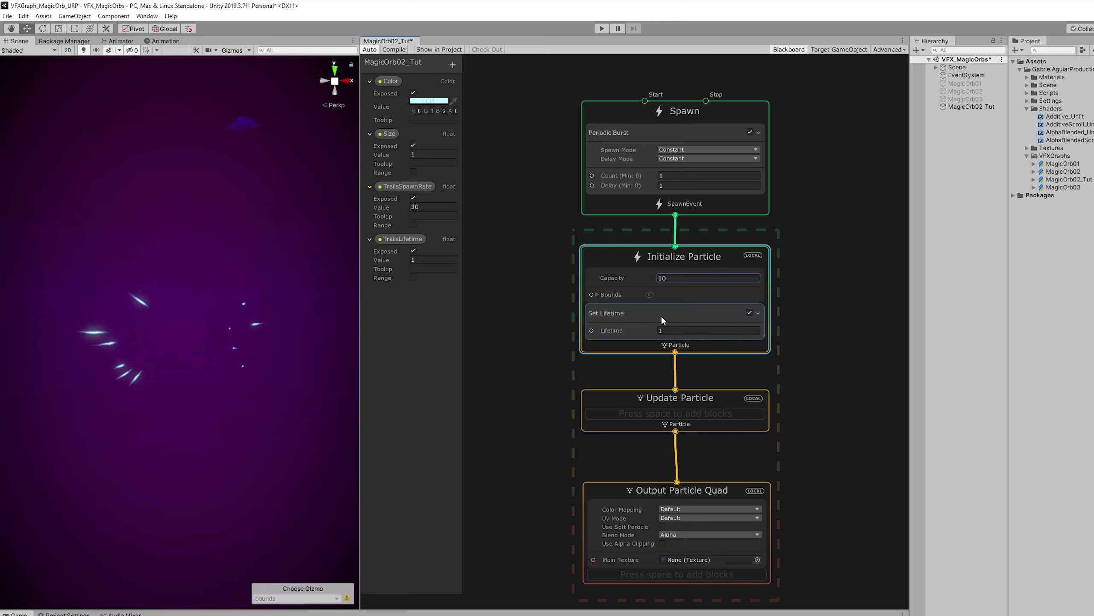
left_click(669, 330)
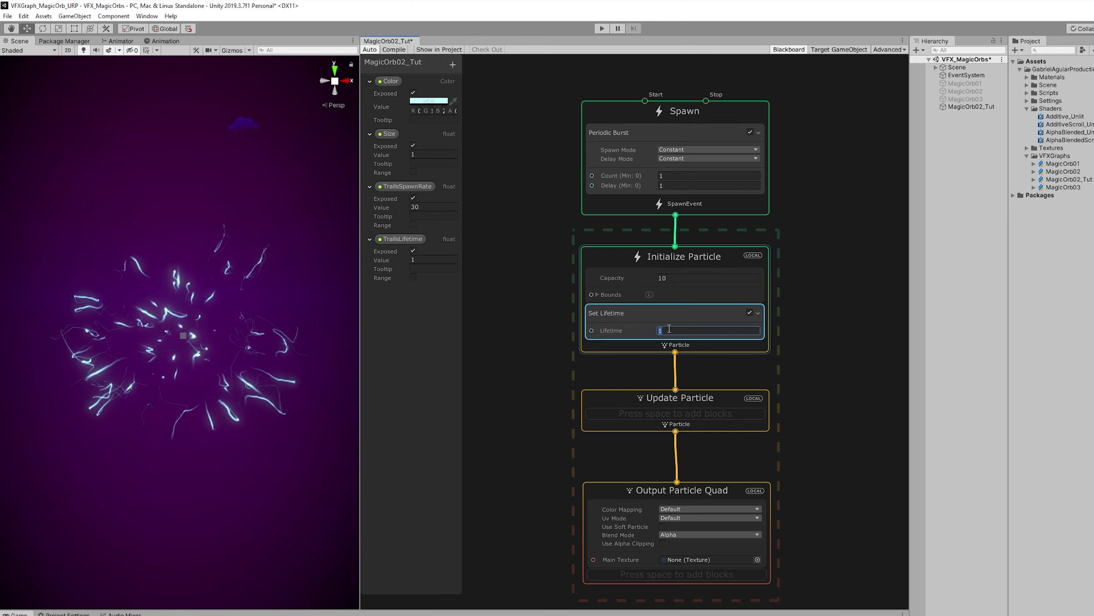
type("2")
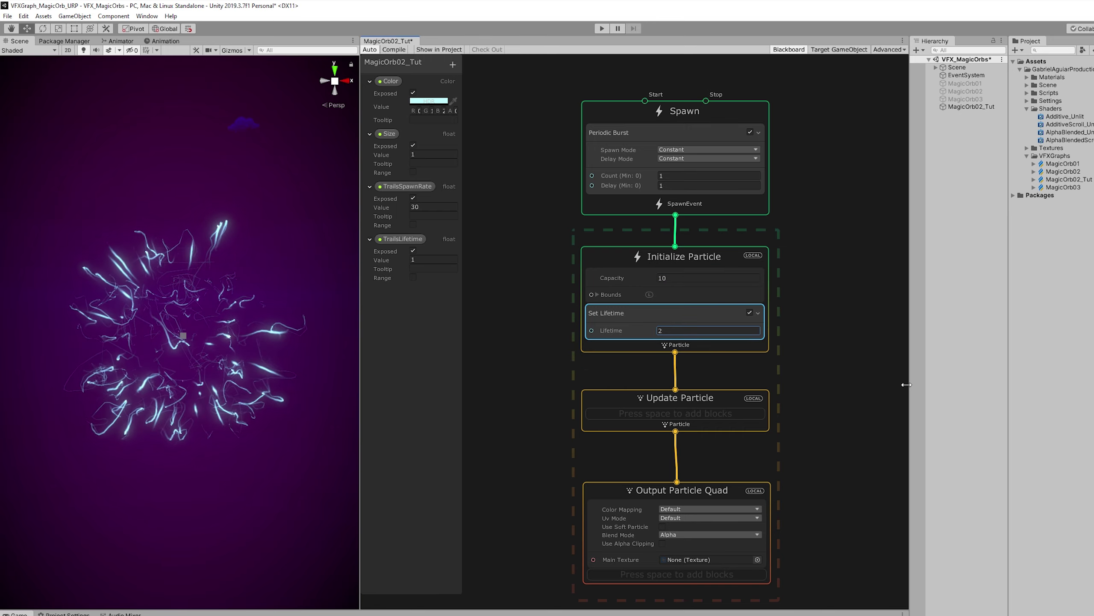
Tidy the Update and Output context placement and assign Default-Particle as the Output Particle Quad's Main Texture.
middle_click_drag(826, 404, 825, 339)
middle_click_drag(747, 409, 741, 377)
left_click_drag(703, 388, 701, 393)
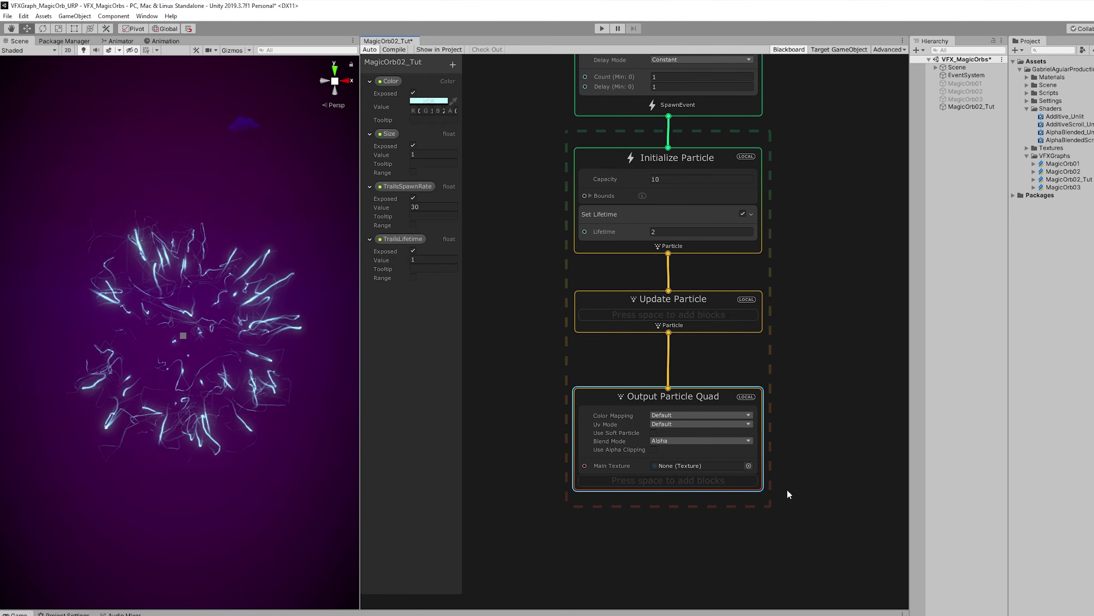
scroll(785, 489, "up", 2)
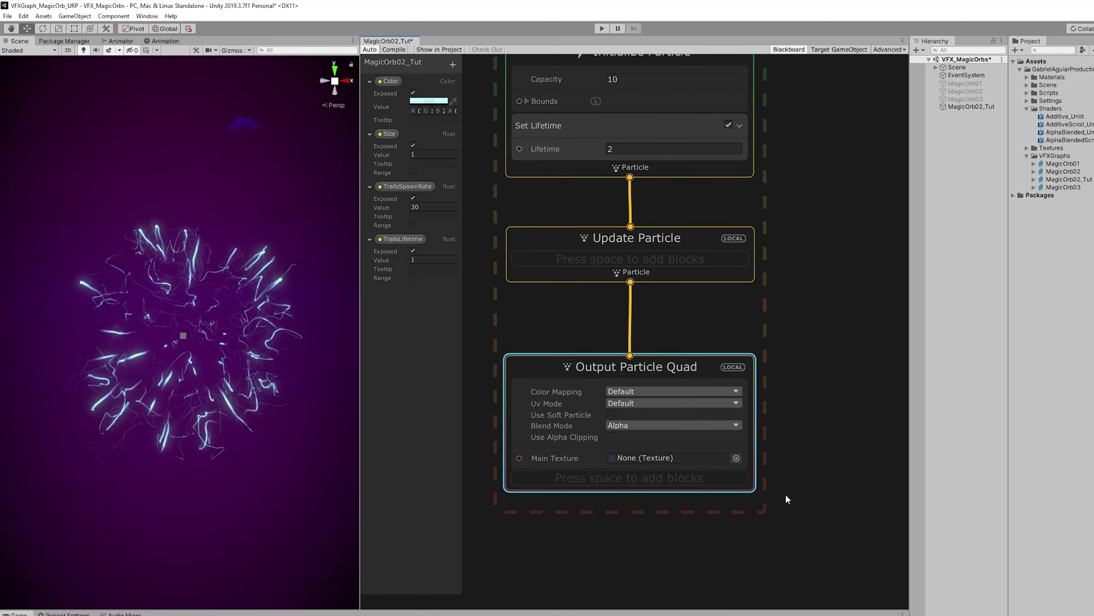
left_click(737, 458)
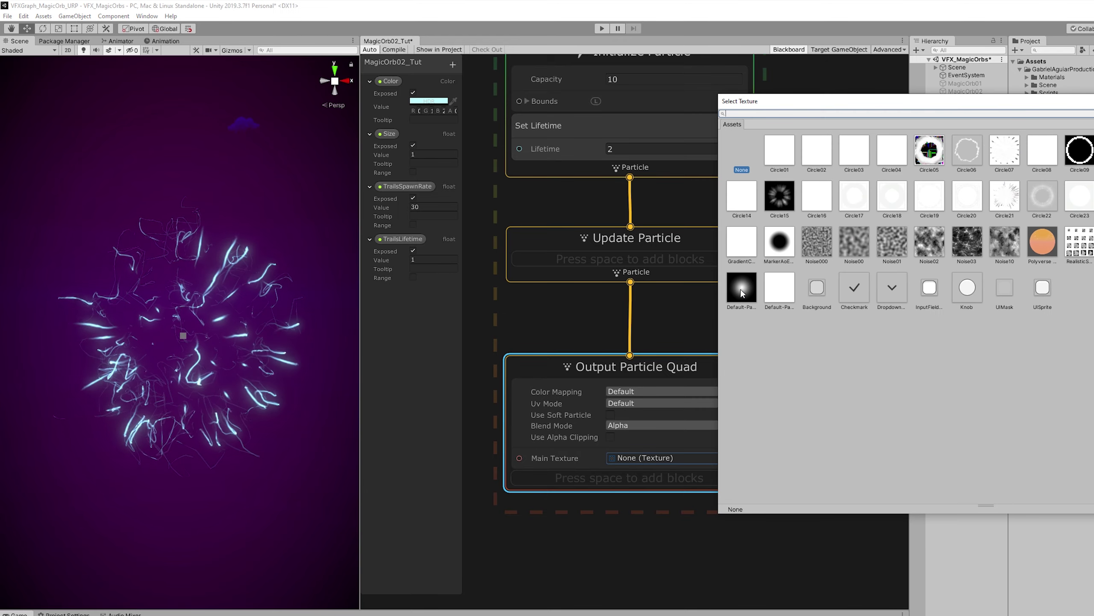
left_click(740, 290)
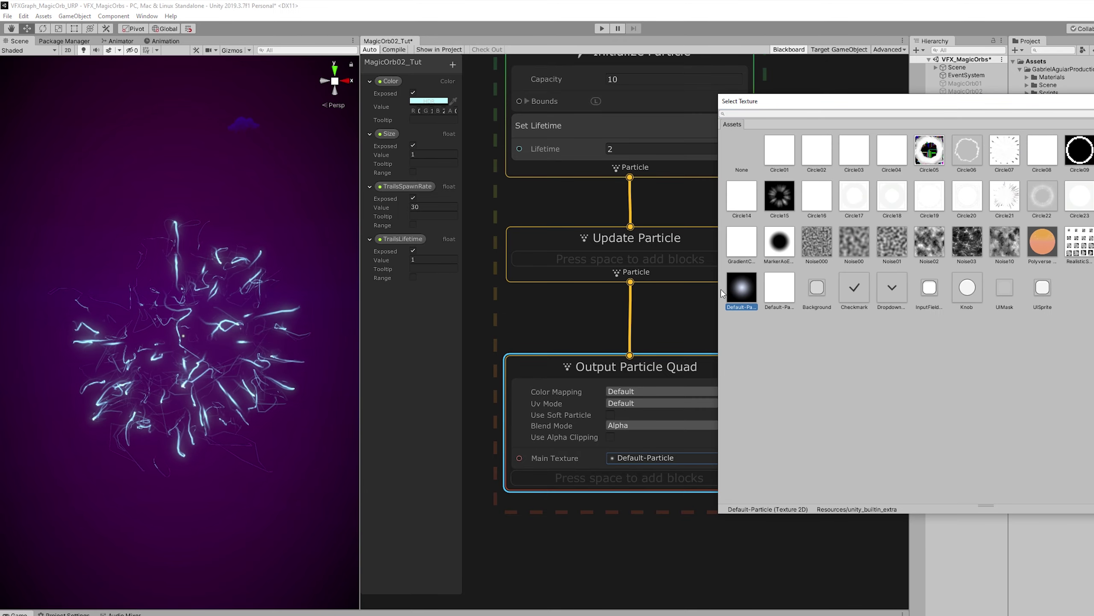
double_click(751, 289)
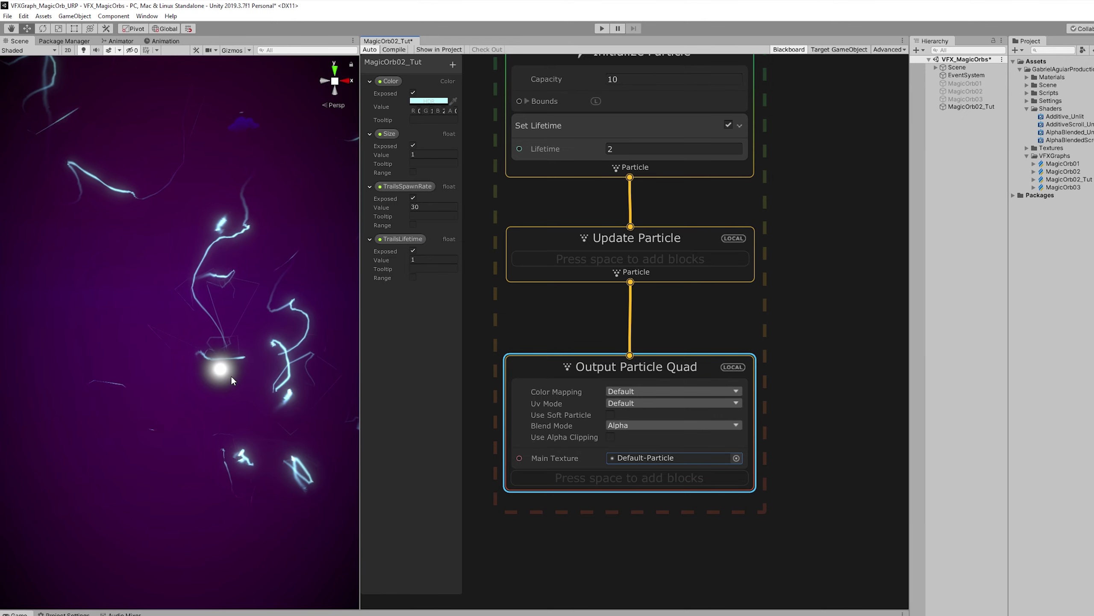
Add a Set Size block to the Output Particle Quad context.
key("space")
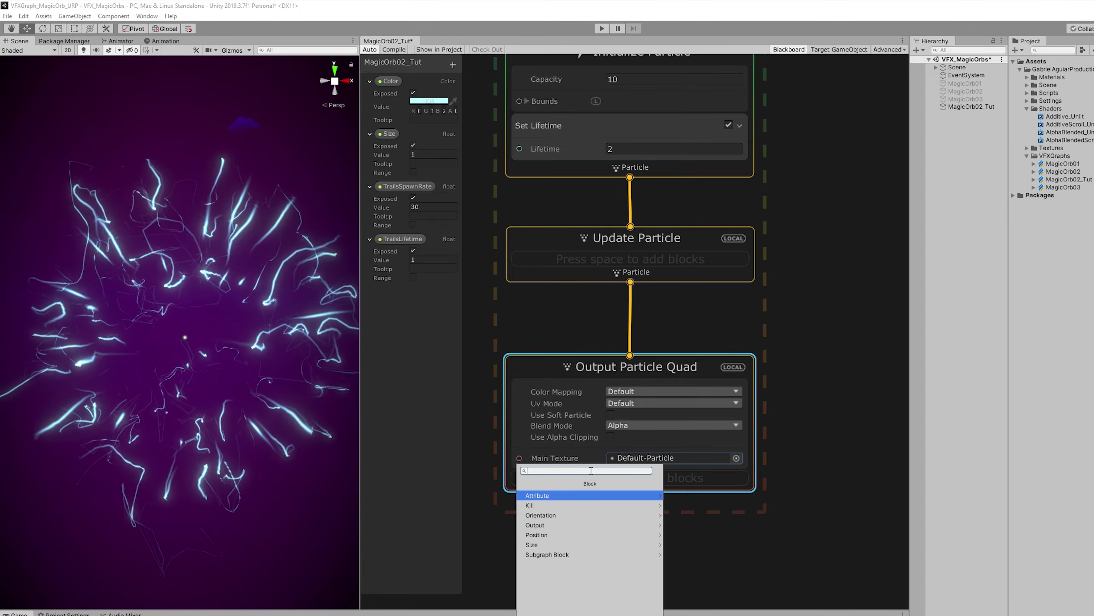
type("set")
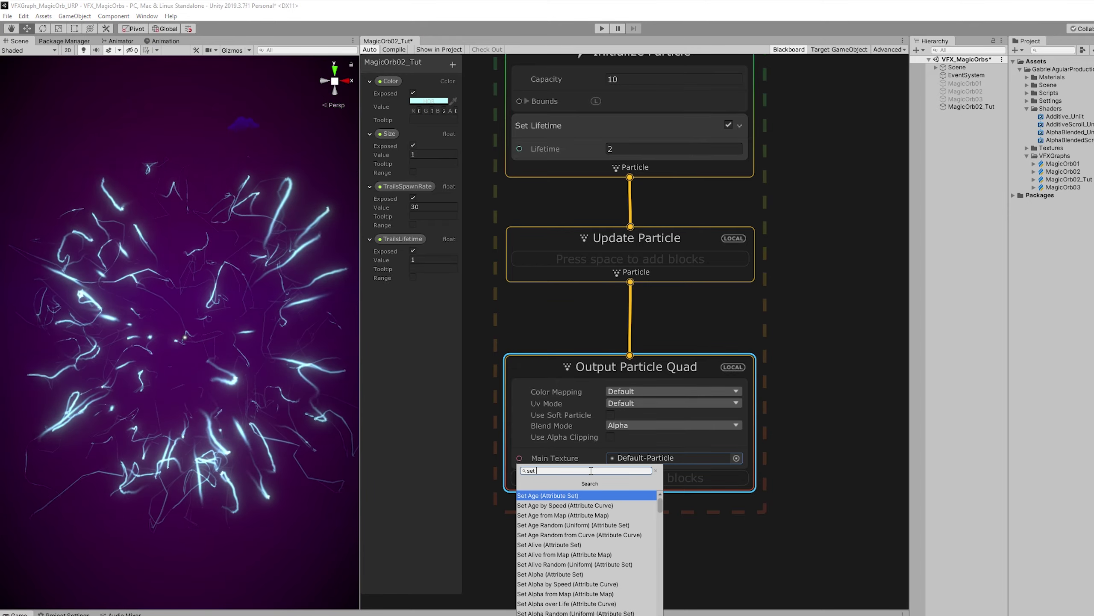
type(" size")
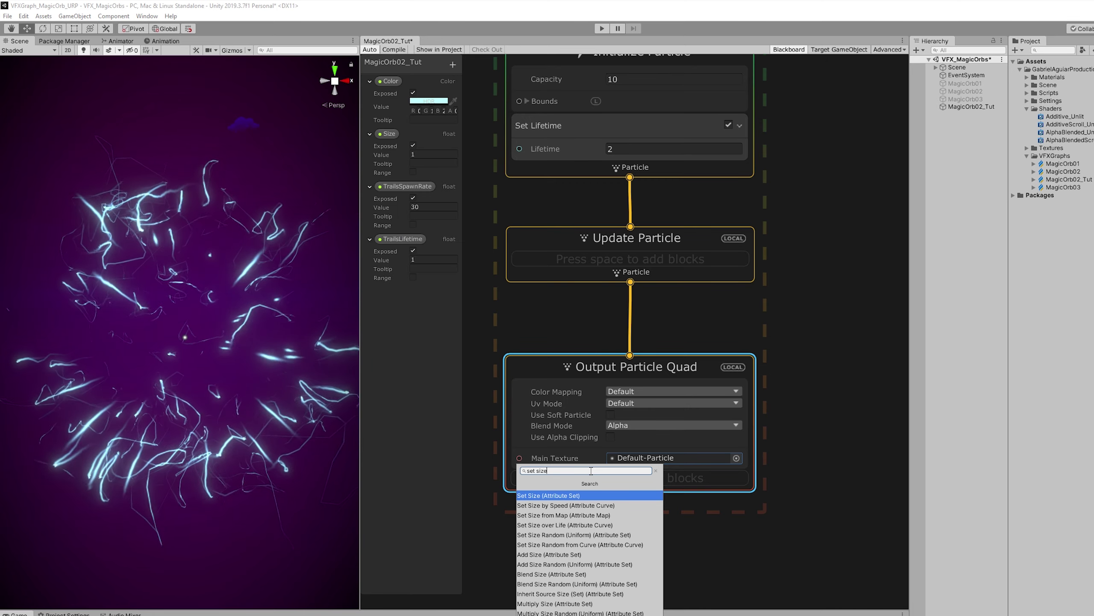
key("Return")
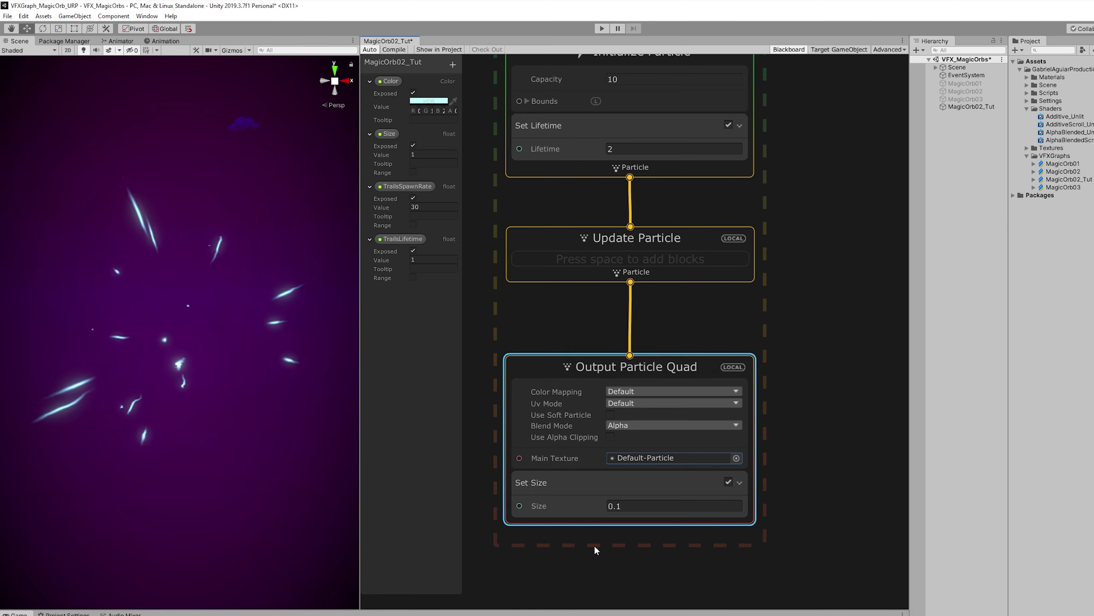
Place the exposed Size property, multiply it by 10 and connect the result to Set Size's Size input.
middle_click_drag(593, 545, 814, 488)
left_click_drag(380, 134, 551, 429)
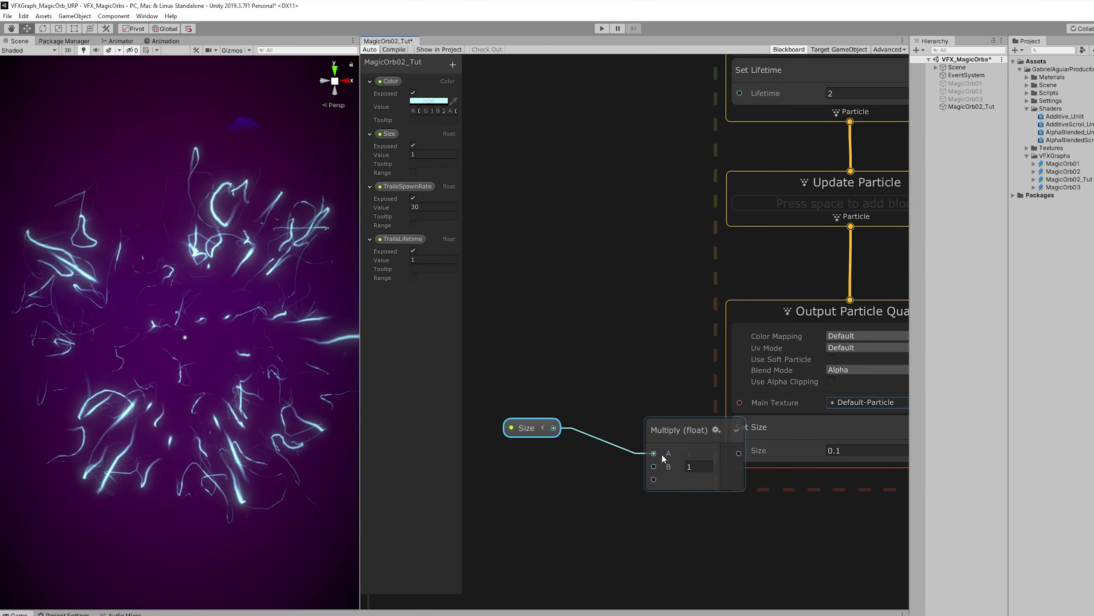
left_click_drag(662, 455, 740, 450)
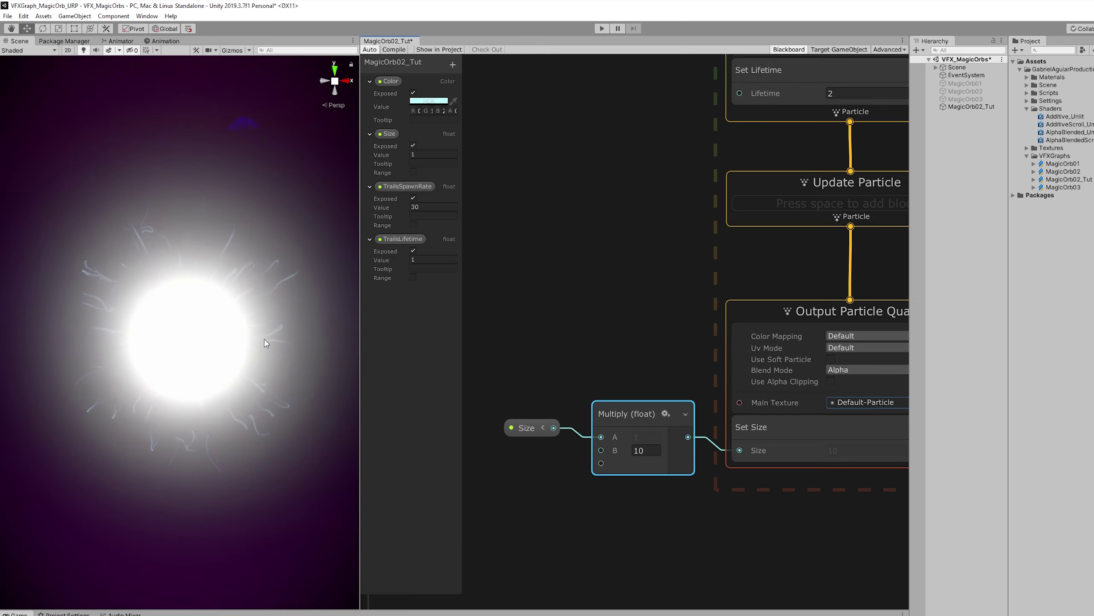
Add a Set Color block above Set Size in Output Particle Quad and connect the exposed Color property to it.
middle_click_drag(609, 515, 483, 505)
left_click(650, 435)
key("space")
type("set color")
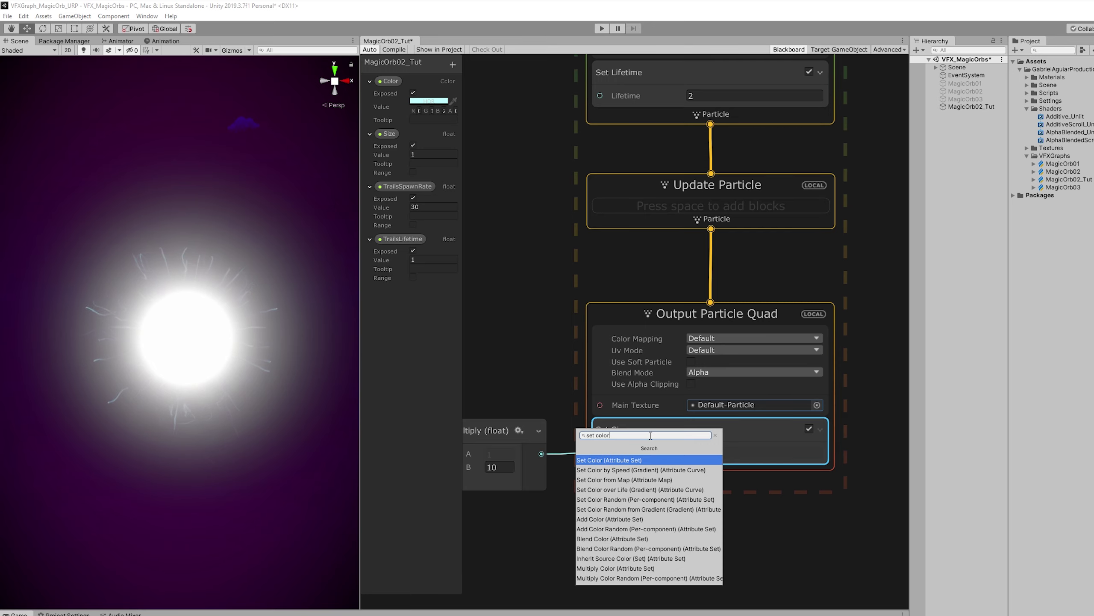
key("Return")
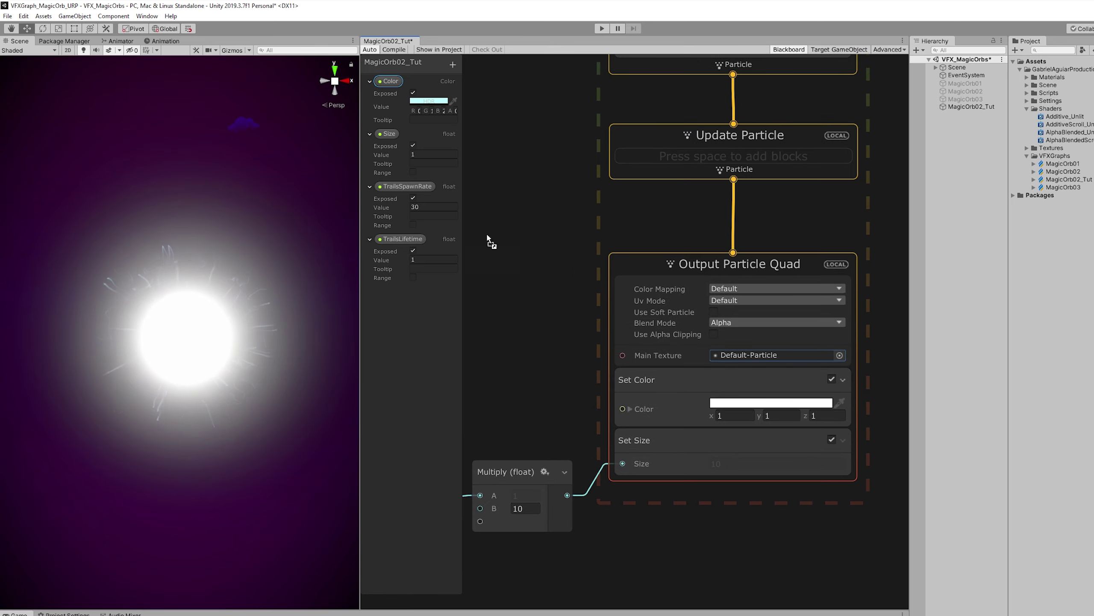
left_click_drag(489, 239, 612, 252)
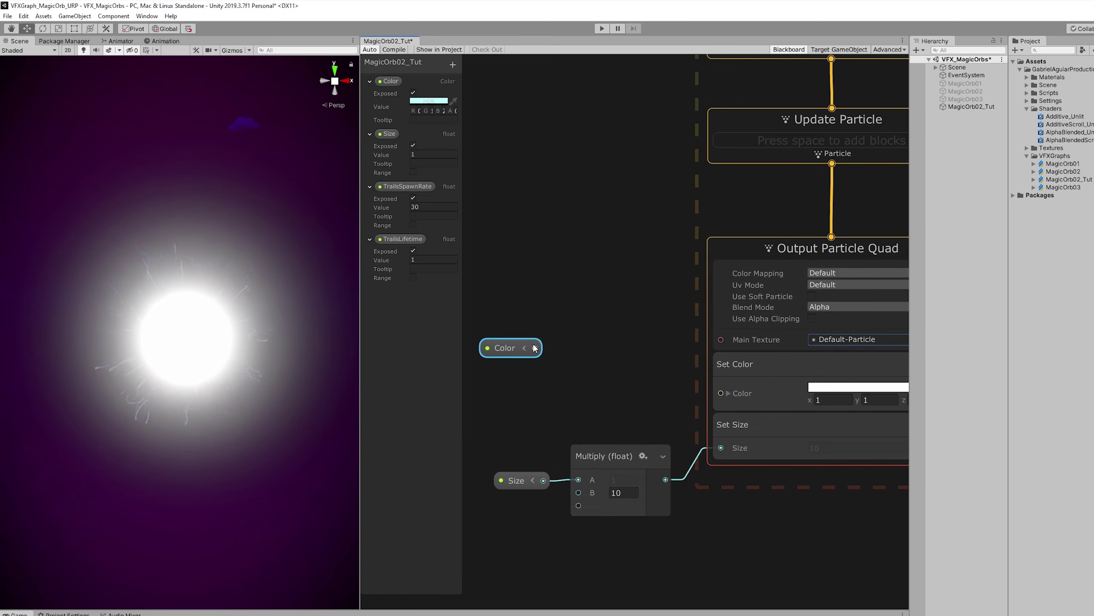
left_click_drag(536, 348, 721, 393)
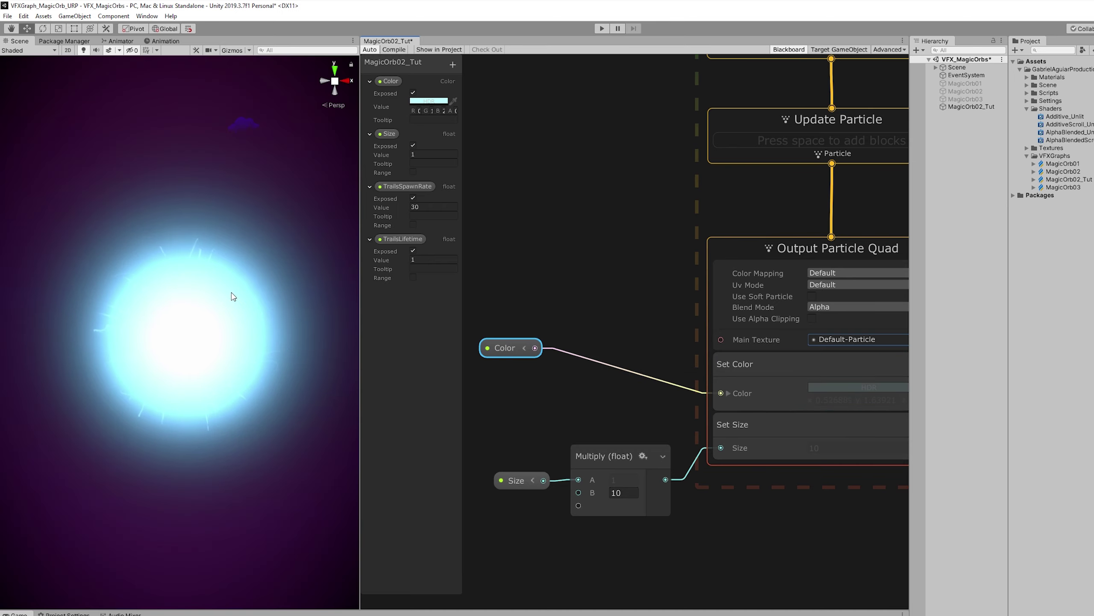
Insert a Divide node fed by the exposed Color property and connect its result to Set Color's Color input.
scroll(515, 320, "up", 3)
left_click_drag(521, 328, 520, 379)
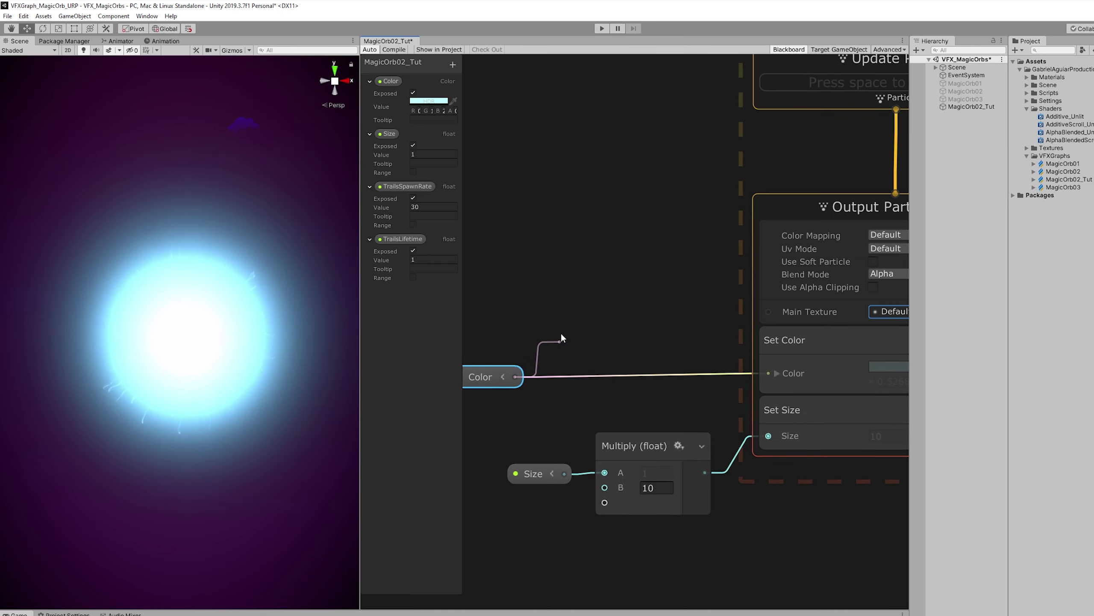
left_click_drag(561, 334, 561, 335)
type("divide")
key("Return")
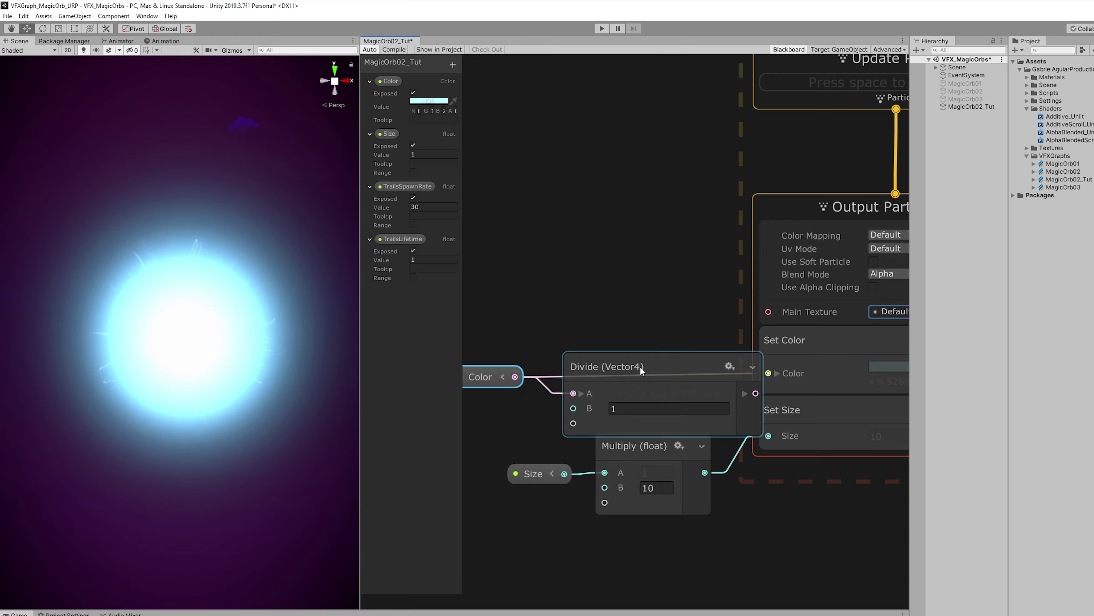
left_click_drag(640, 366, 619, 307)
left_click_drag(735, 333, 783, 373)
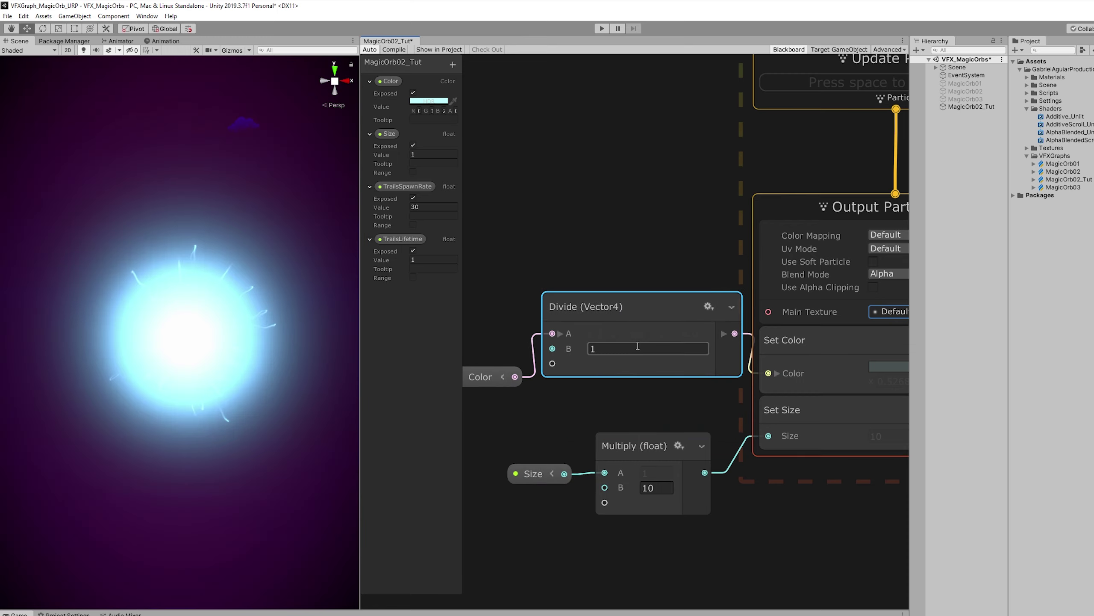
Set the Divide node's B value to 4 and align the node between Color and Set Color.
left_click(637, 349)
type("4")
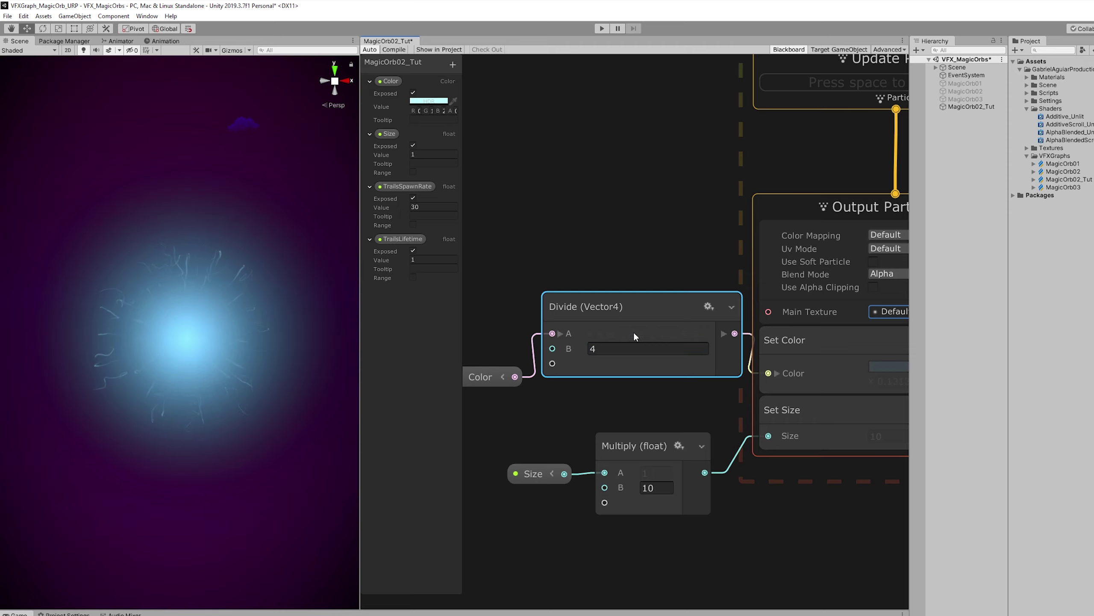
left_click_drag(621, 330, 619, 372)
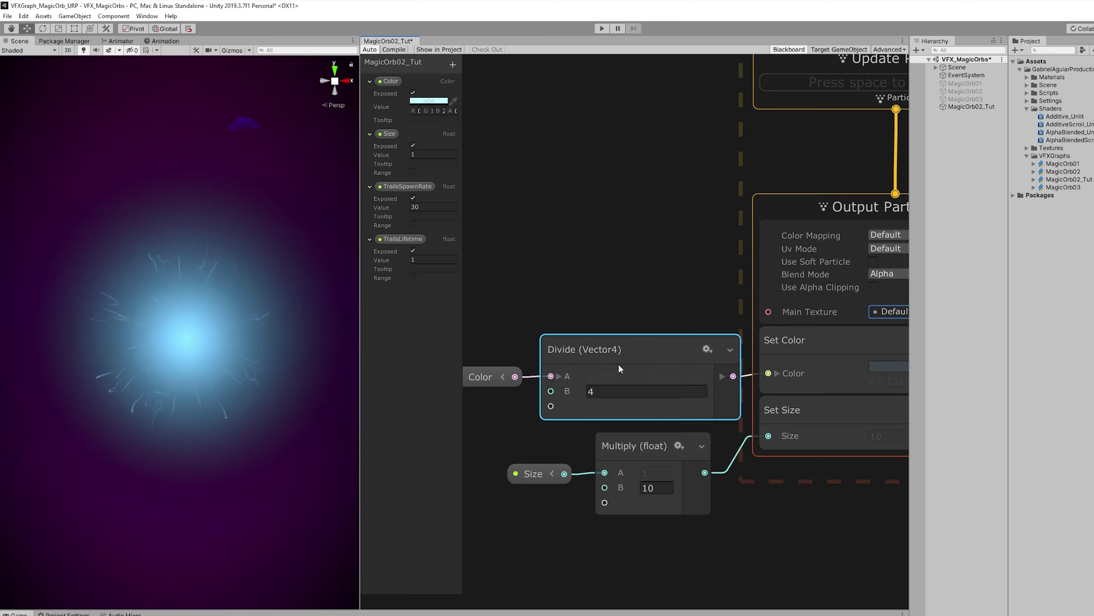
Set the core particle's Output Particle Quad Blend Mode to Additive.
middle_click_drag(555, 297, 381, 304)
left_click(658, 306)
left_click(704, 313)
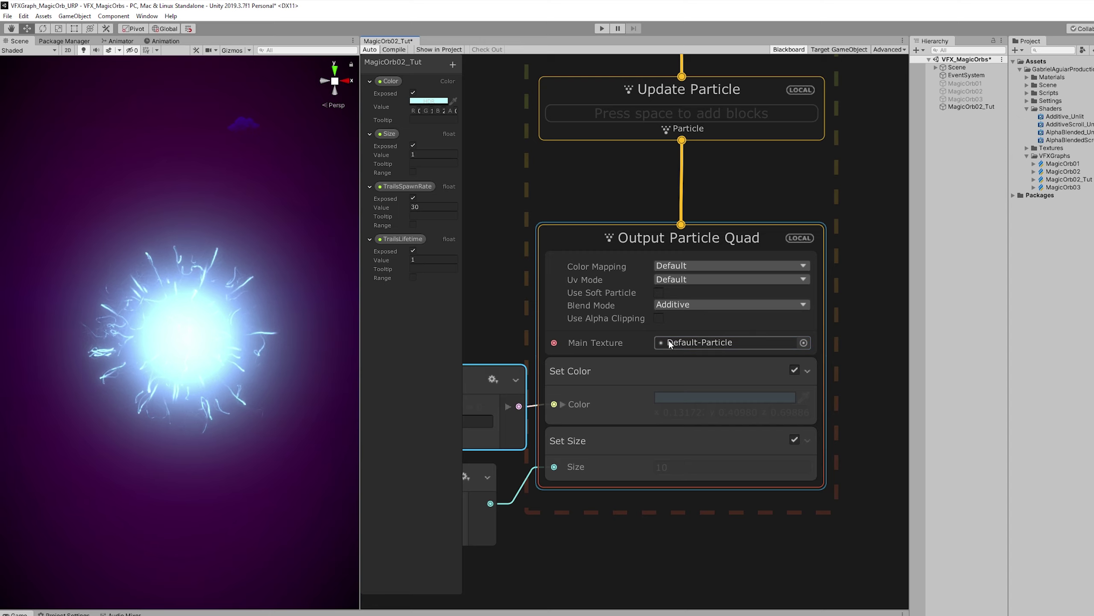
Add an Add Color over Life block above Set Color in the Output Particle Quad context.
left_click(601, 383)
key("space")
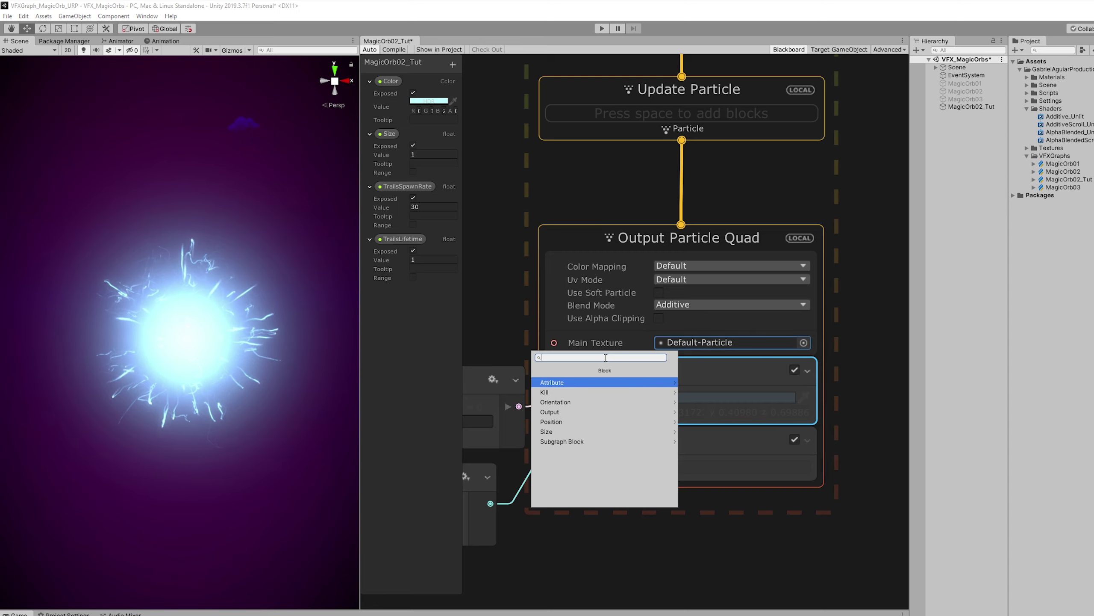
type("add color")
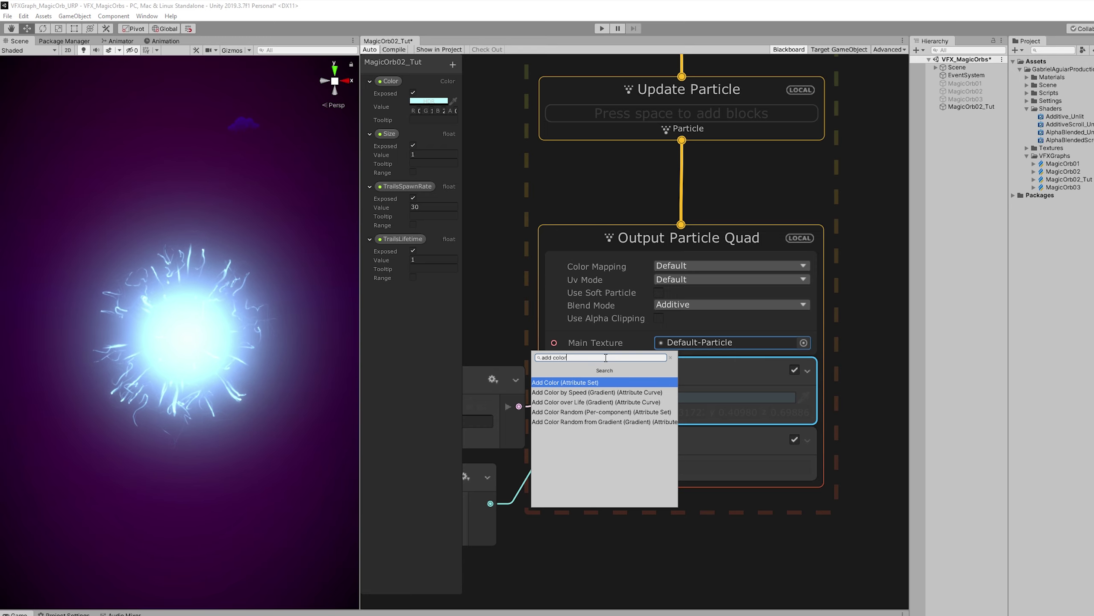
type(" over")
key("Return")
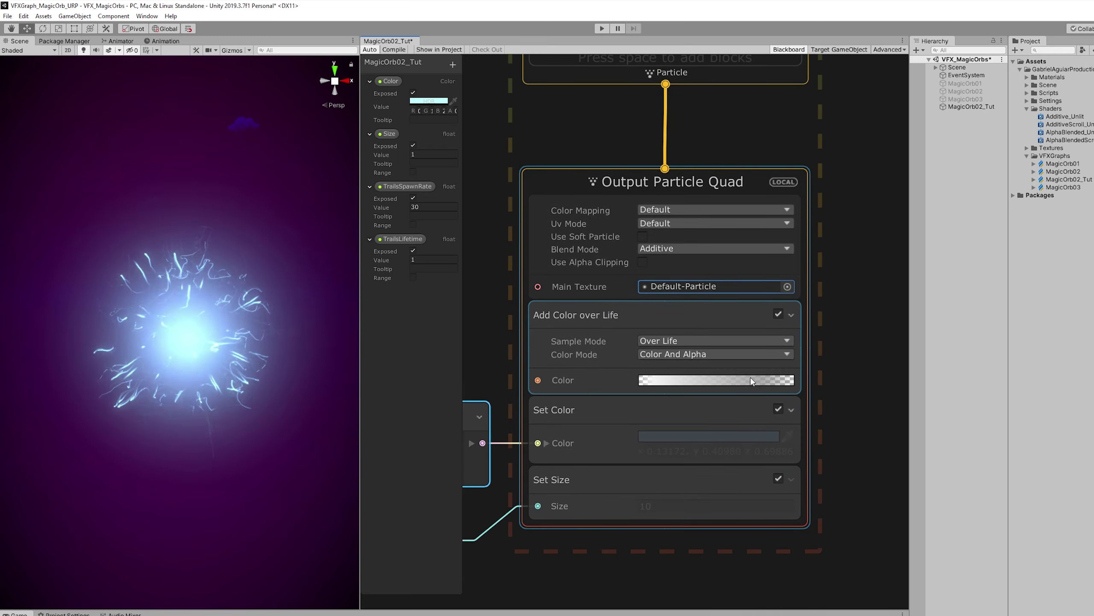
Open the Add Color over Life gradient and remove its grey end color key so the color stays white.
left_click(750, 379)
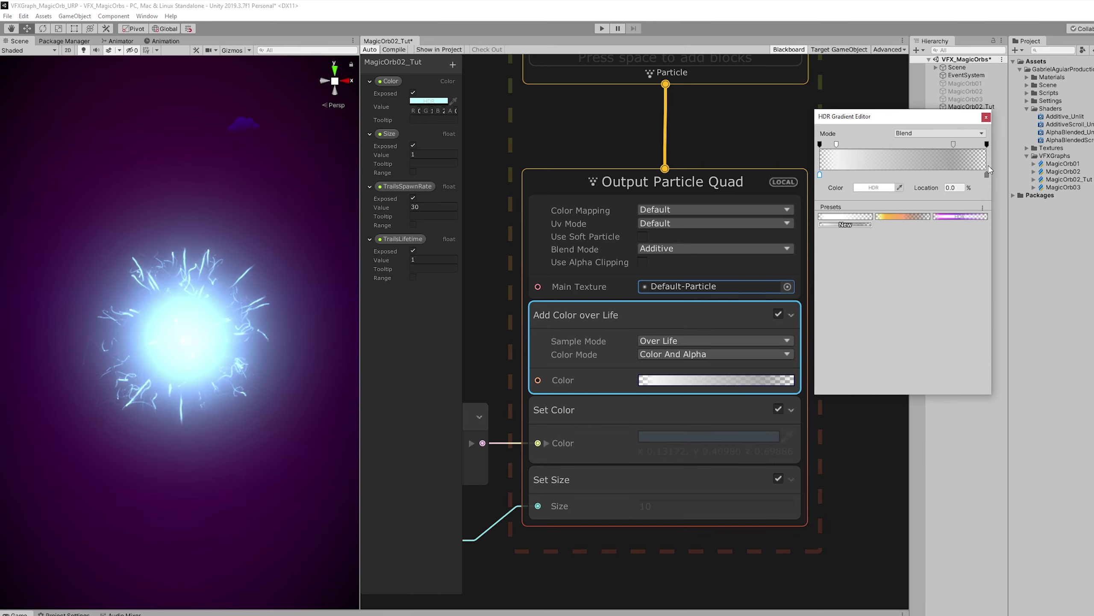
left_click_drag(987, 174, 982, 153)
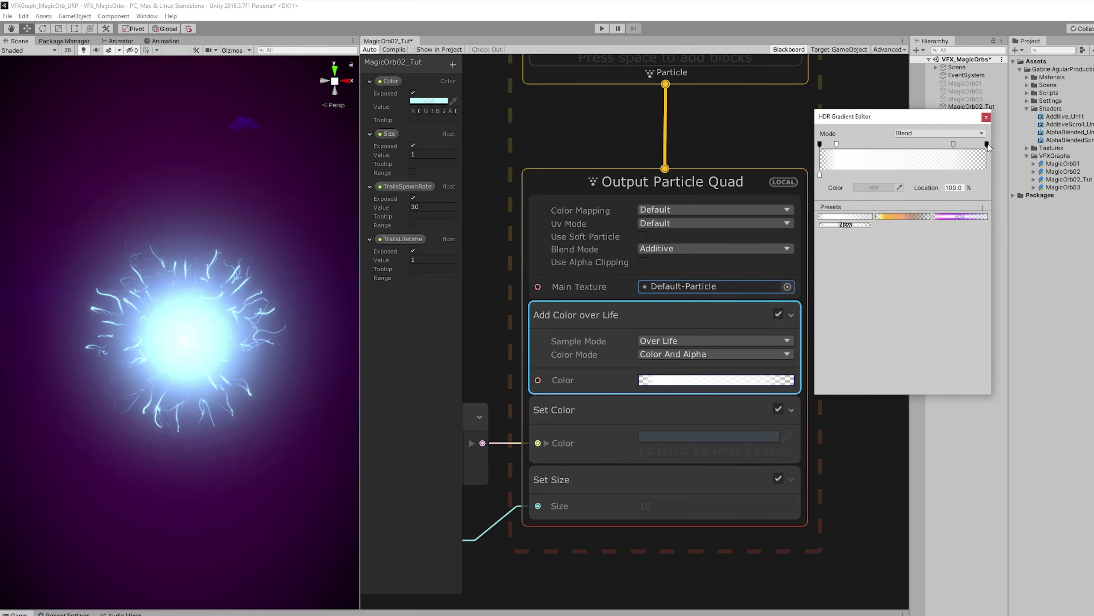
key("Delete")
Rework the gradient's alpha keys to be transparent at both ends and opaque at 50%.
left_click(954, 147)
left_click(820, 145)
left_click_drag(836, 145, 820, 146)
left_click_drag(886, 188, 816, 189)
left_click(886, 144)
left_click(961, 187)
type("50")
left_click(971, 144)
left_click_drag(972, 144, 987, 145)
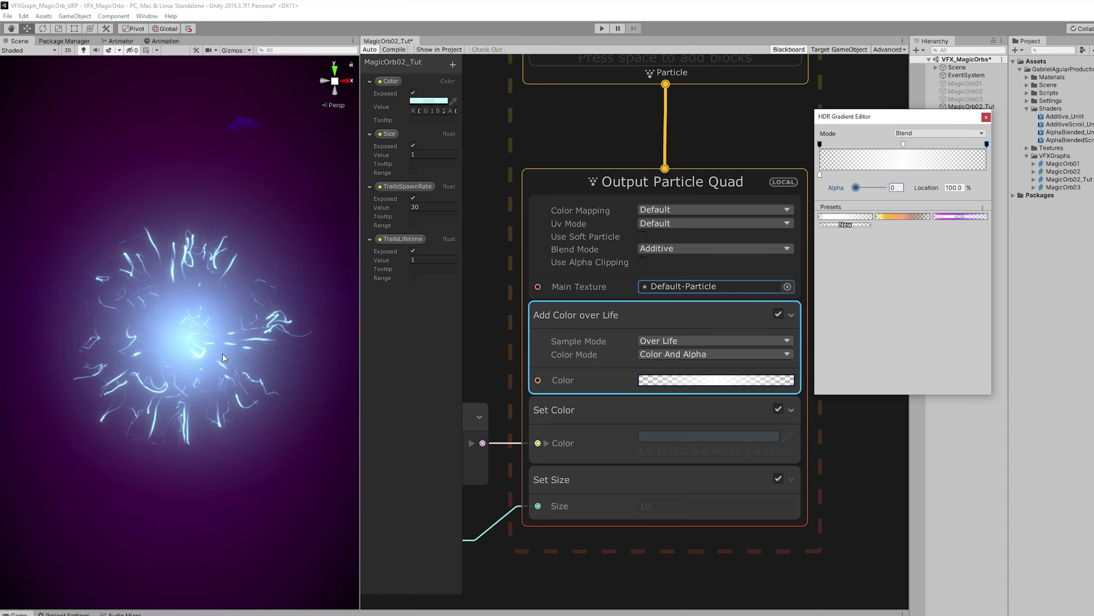
left_click(986, 118)
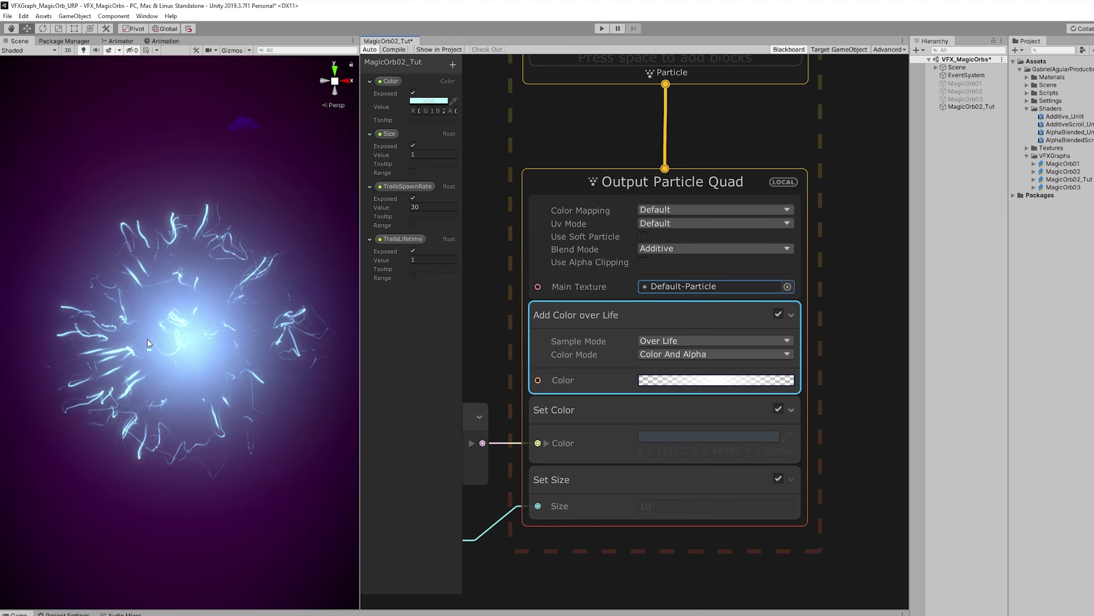
Group all contexts and nodes of the core particle system and name the group BEAM.
scroll(564, 367, "down", 3)
middle_click_drag(582, 462, 671, 506)
scroll(705, 263, "down", 5)
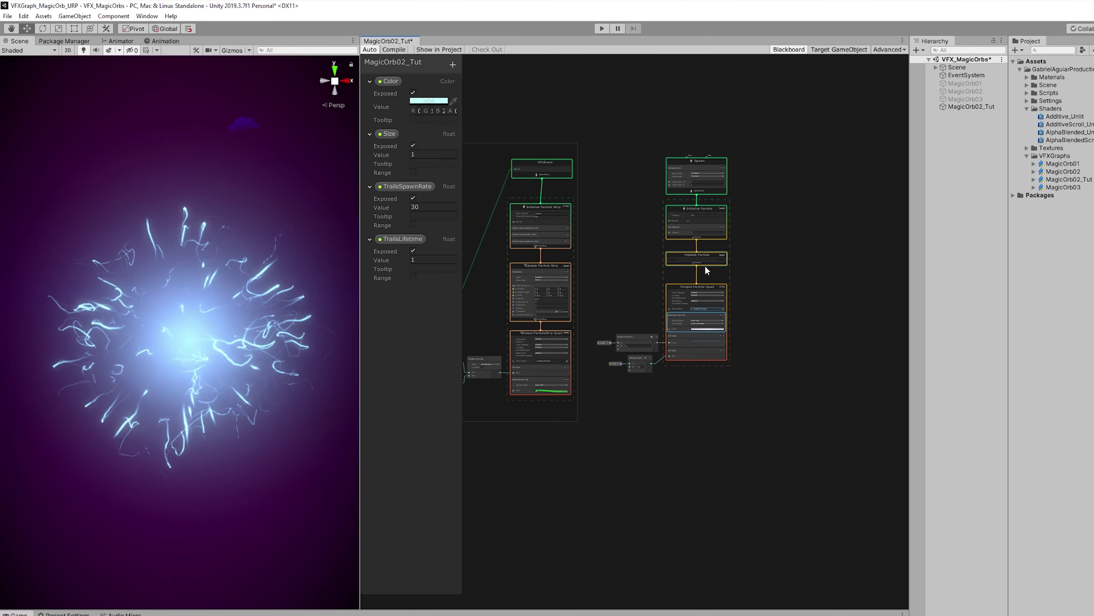
left_click_drag(636, 148, 637, 147)
scroll(714, 164, "up", 3)
right_click(713, 164)
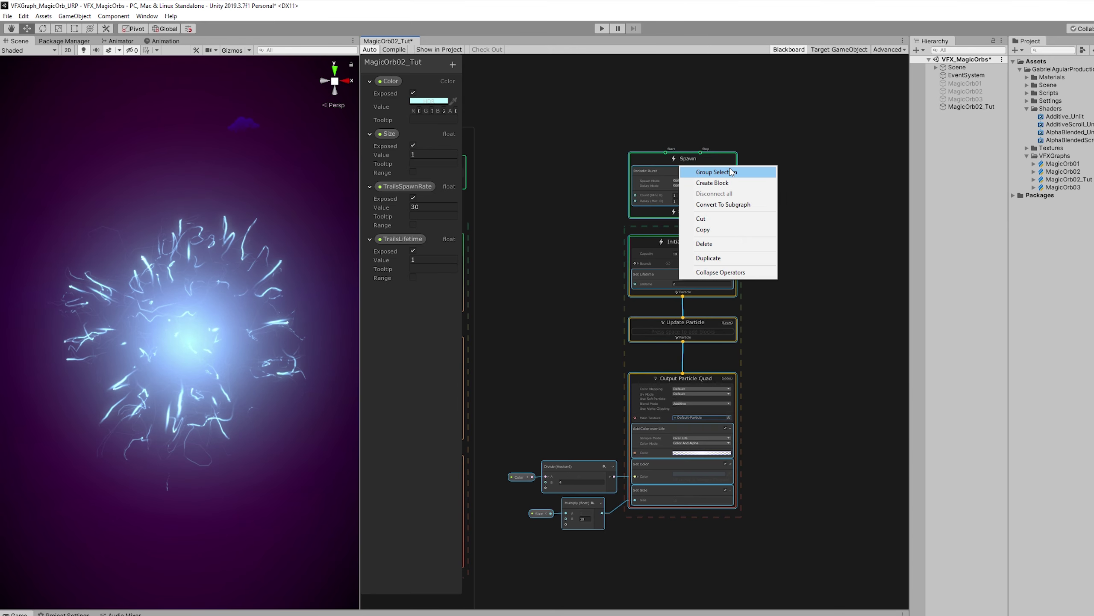
left_click(731, 172)
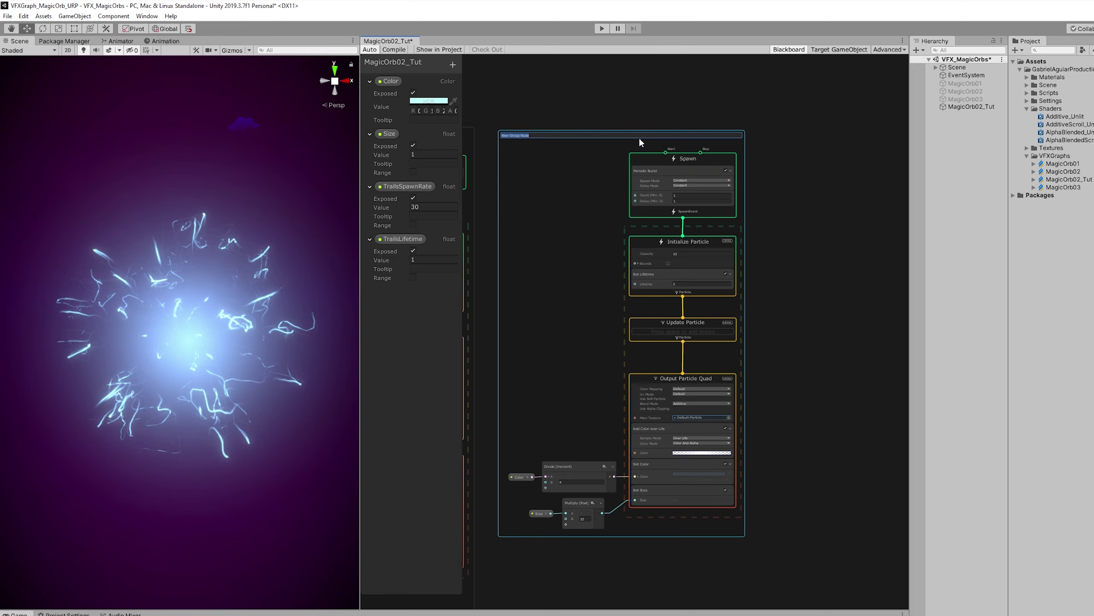
type("BEAM")
key("Return")
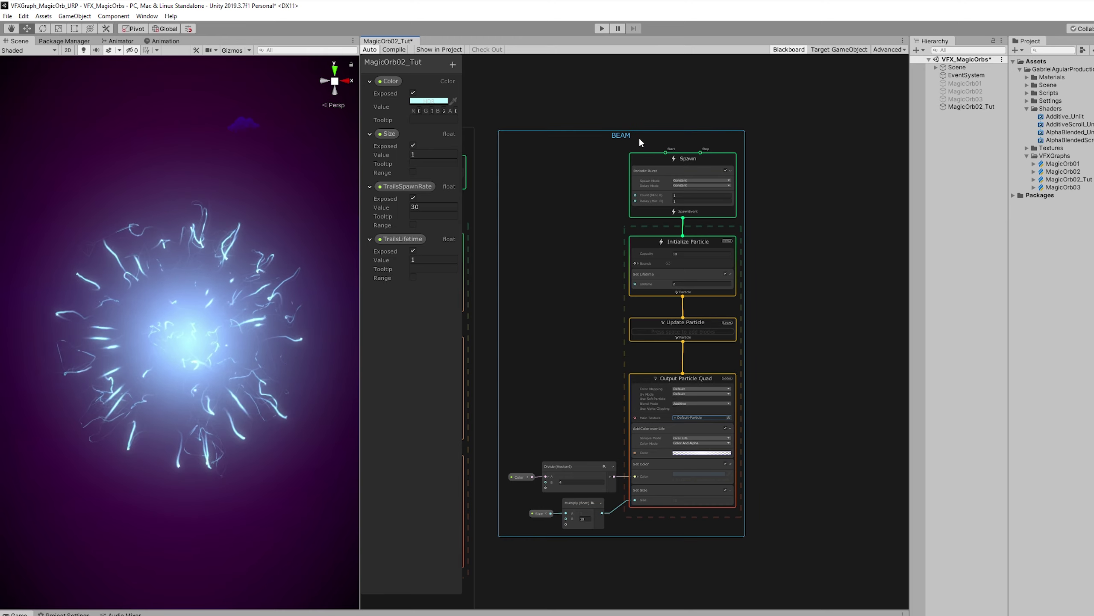
left_click_drag(639, 138, 659, 139)
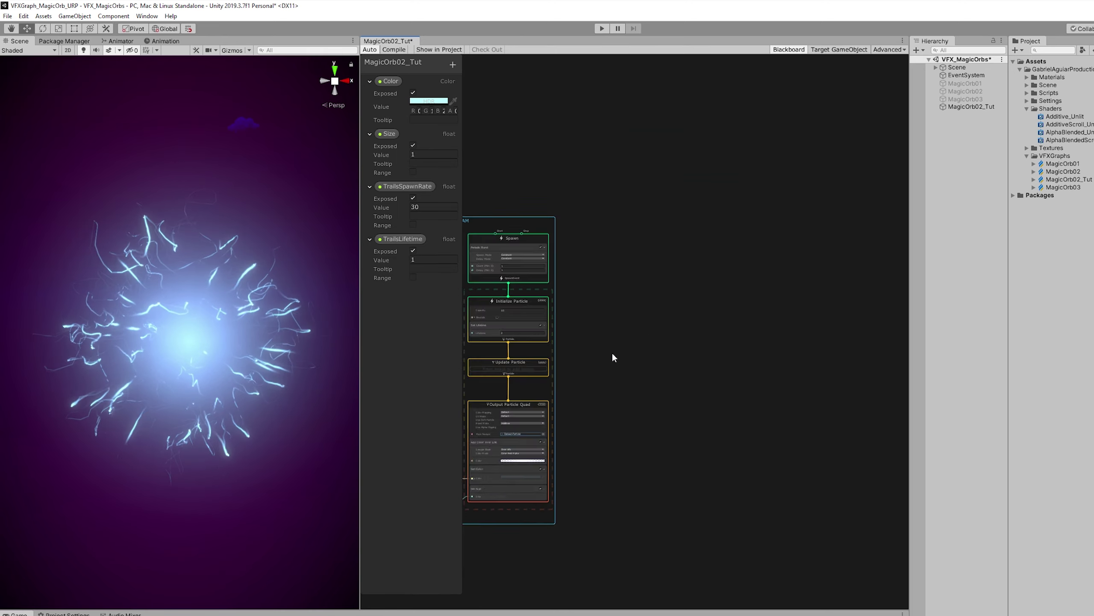
Add a Simple Particle System in the empty graph area beside the BEAM group.
key("space")
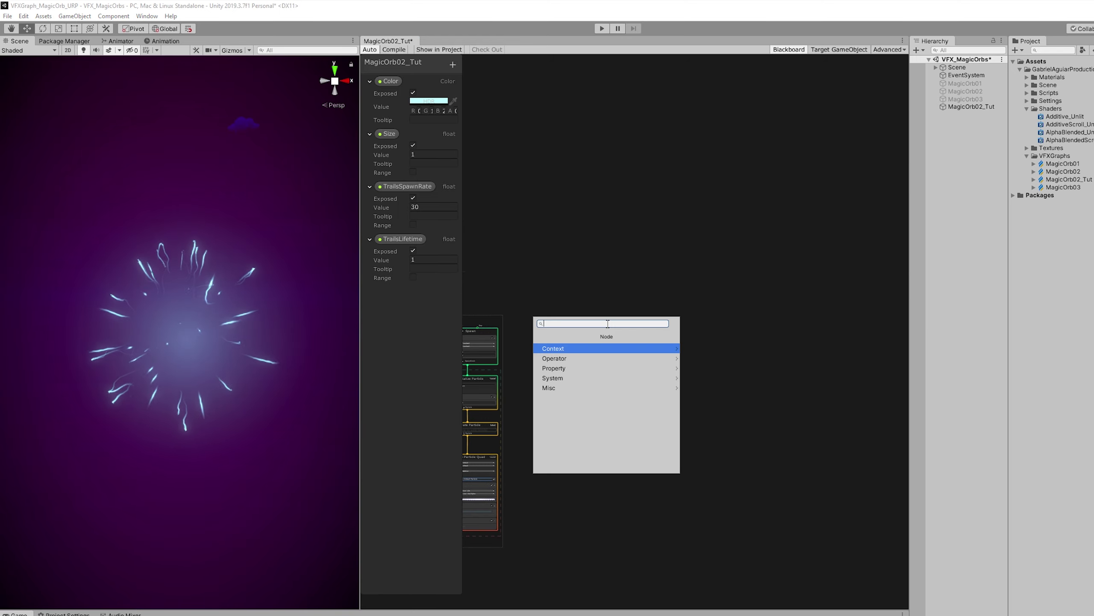
type("simple")
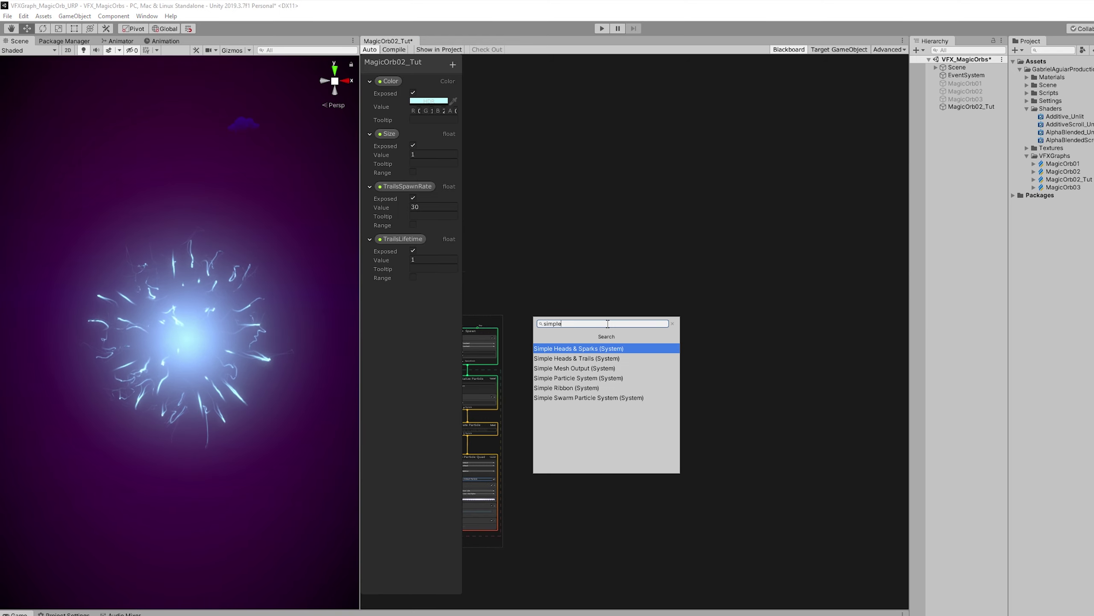
key("Down")
key("Down")
key("Down")
key("Return")
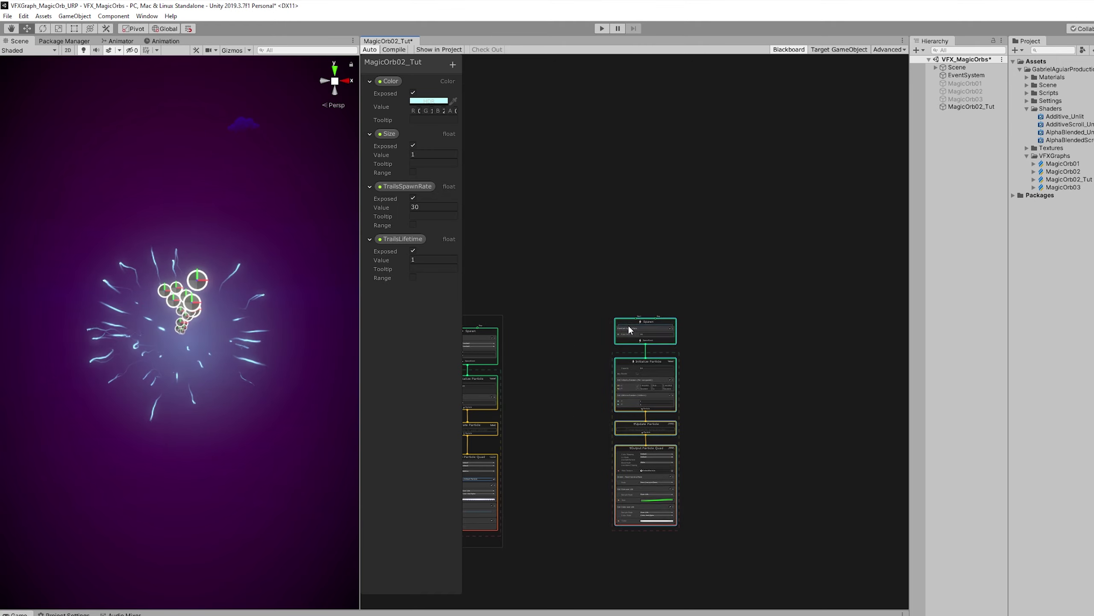
Assign Default-Particle as the new Output Particle Quad's Main Texture and set its Blend Mode to Additive.
scroll(670, 544, "up", 4)
scroll(673, 488, "up", 1)
mouse_move(655, 518)
middle_mouse_down()
mouse_move(673, 488)
mouse_move(672, 518)
middle_mouse_up()
scroll(675, 491, "up", 4)
scroll(667, 517, "down", 2)
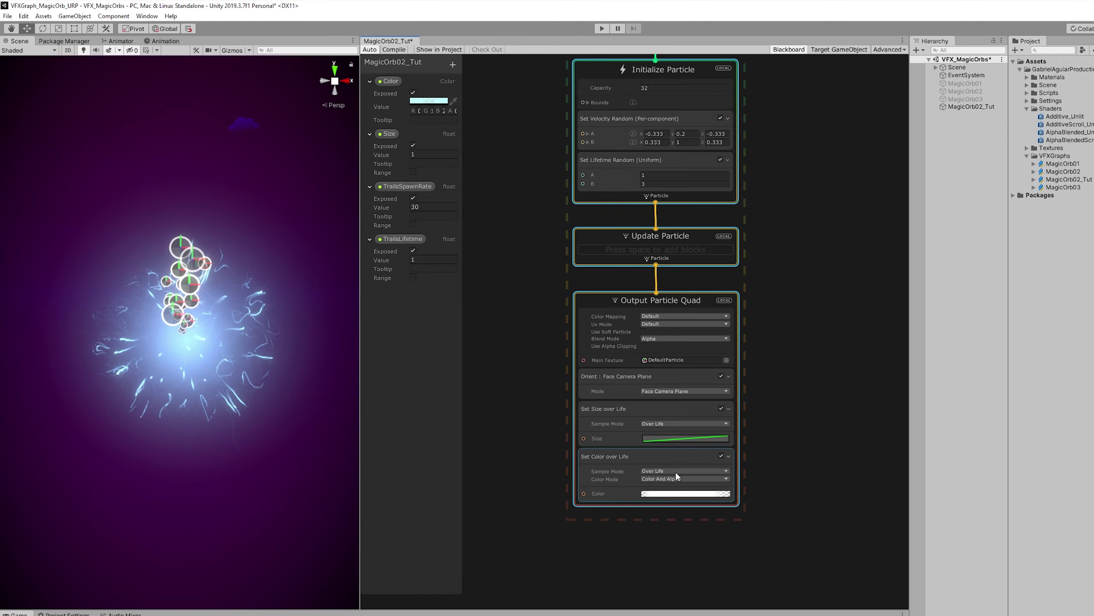
left_click(727, 360)
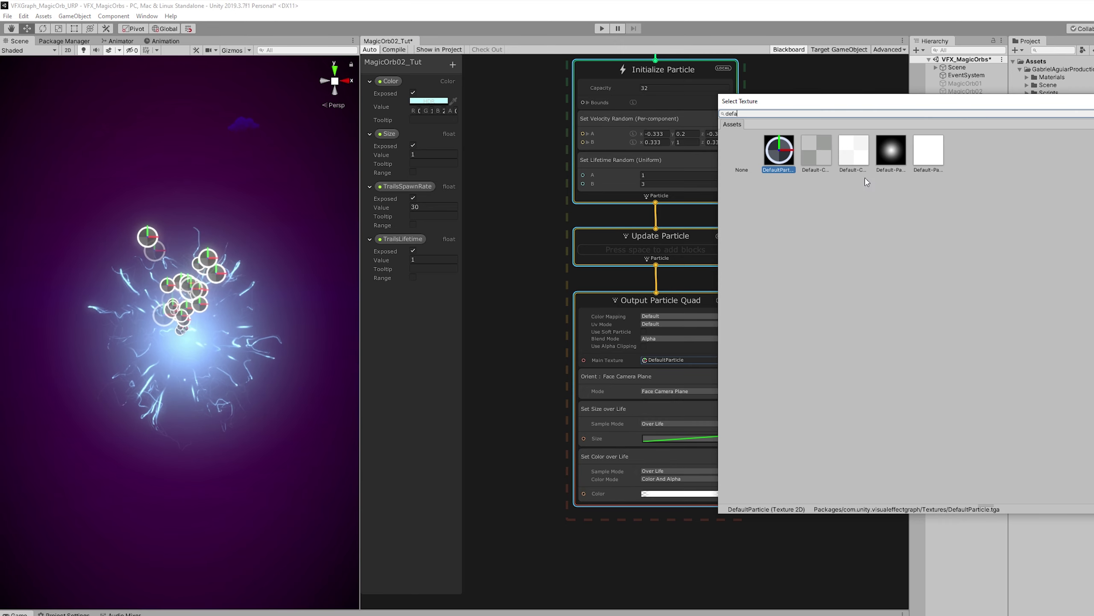
double_click(891, 150)
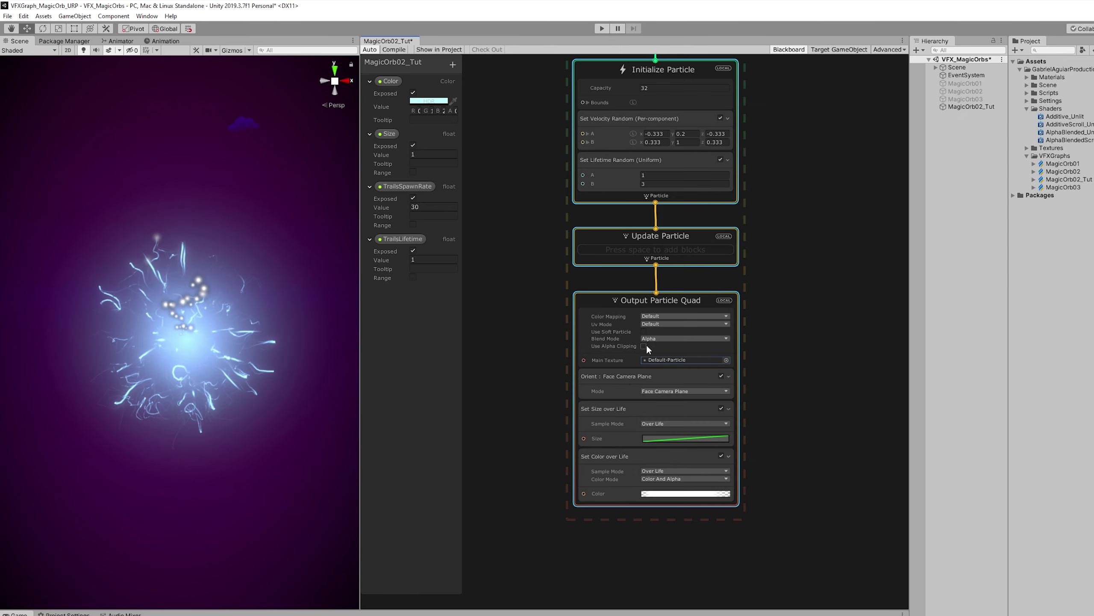
left_click(648, 340)
left_click(672, 349)
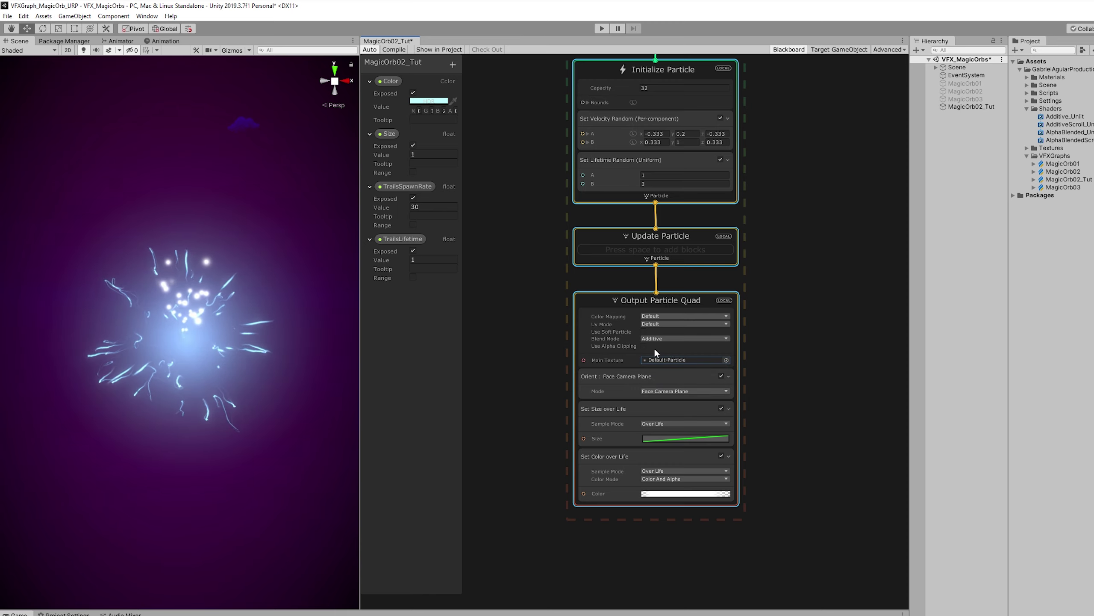
Add a Position (Sphere) block between the velocity and lifetime blocks in the new system's Initialize Particle context.
scroll(655, 347, "down", 3)
scroll(682, 320, "up", 3)
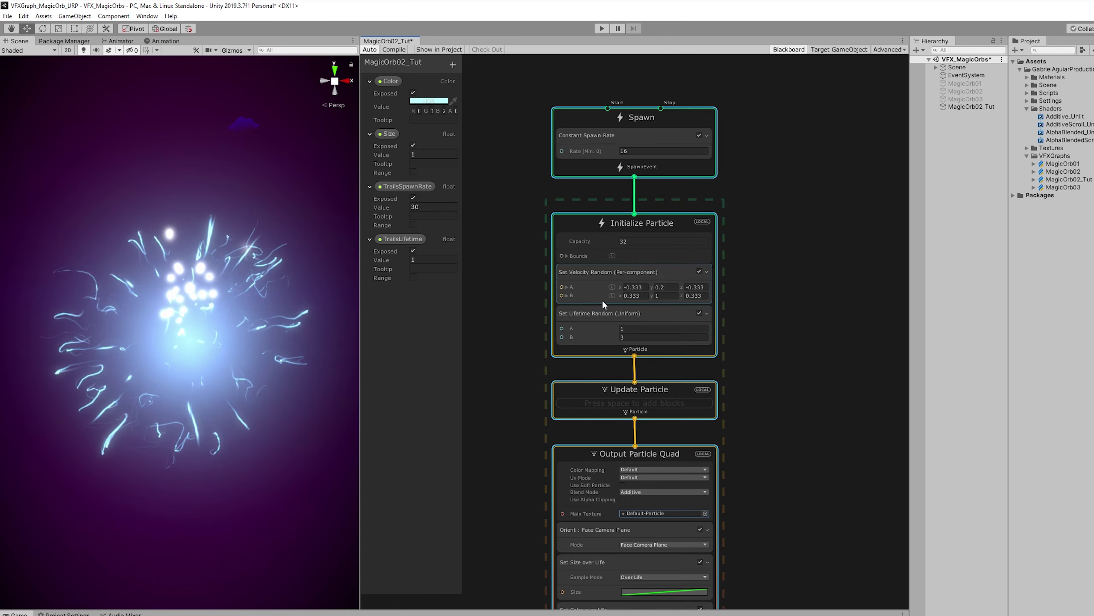
key("space")
type("sphe")
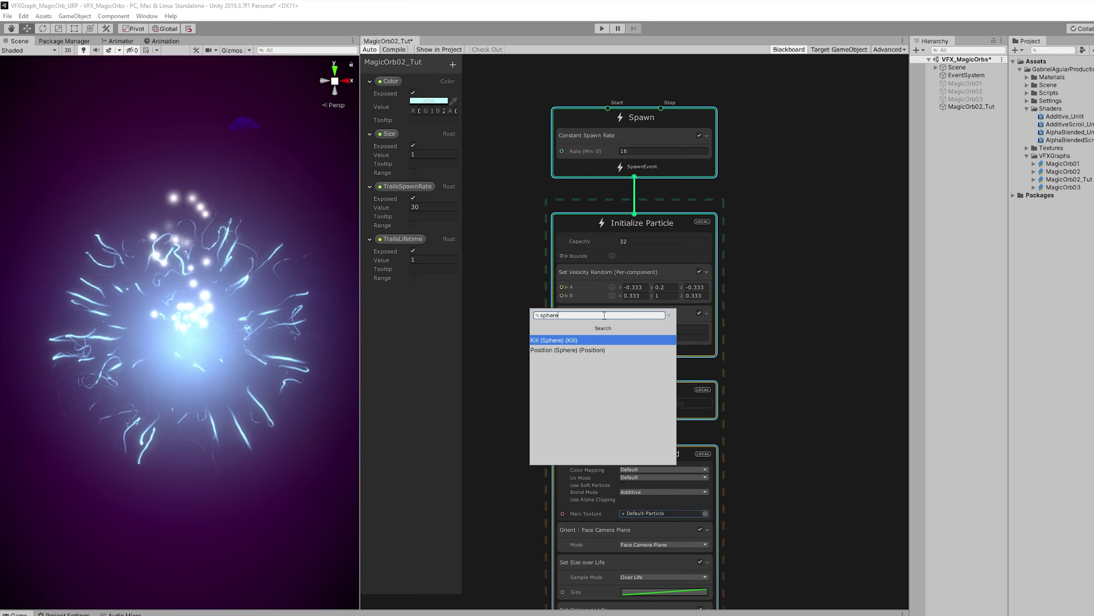
type("re")
key("Down")
key("Return")
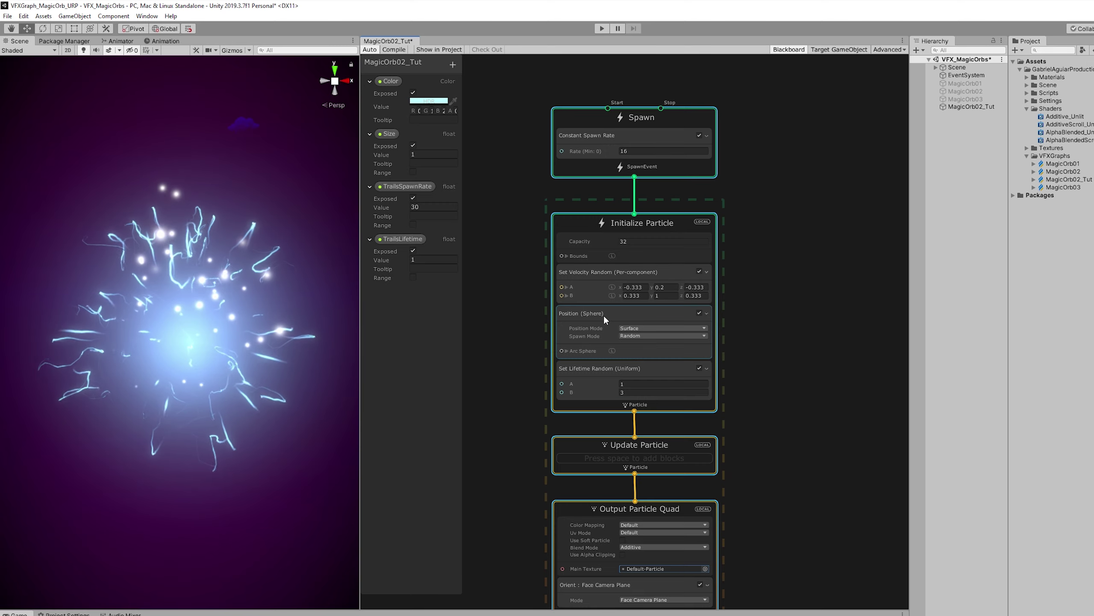
Place the exposed Size property, multiply it by 2 and connect the result to the Position (Sphere) Radius.
middle_click_drag(543, 221, 603, 209)
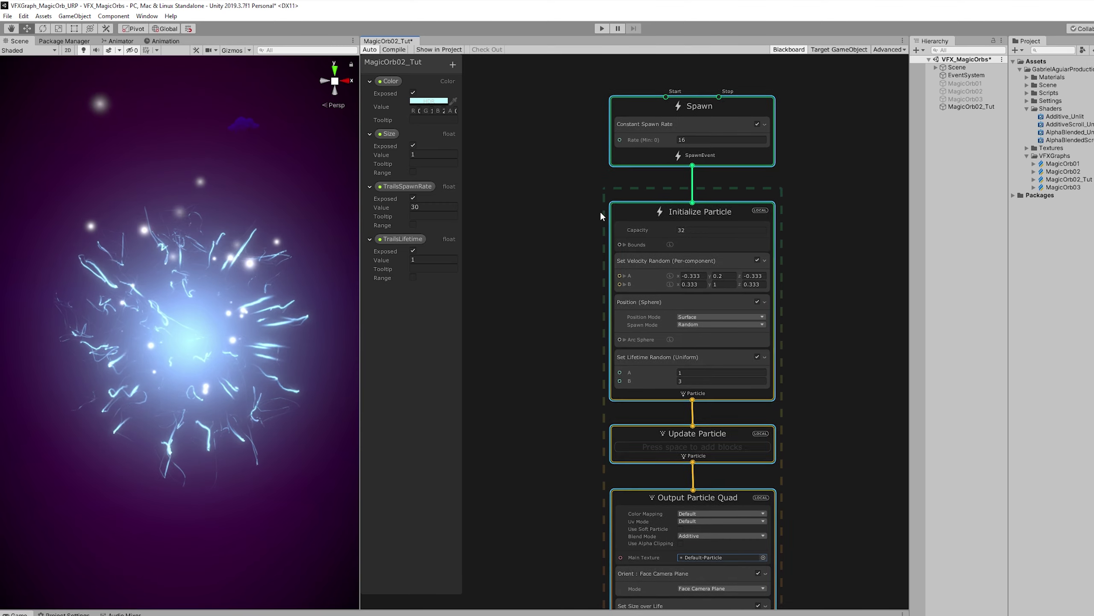
left_click_drag(379, 133, 512, 302)
left_click(580, 332)
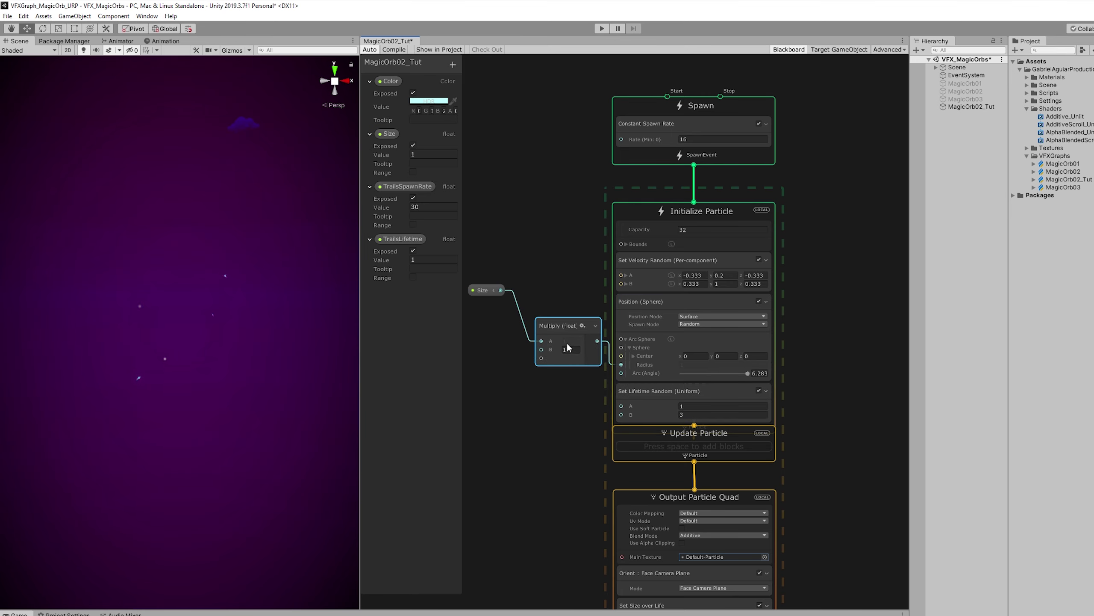
key("Return")
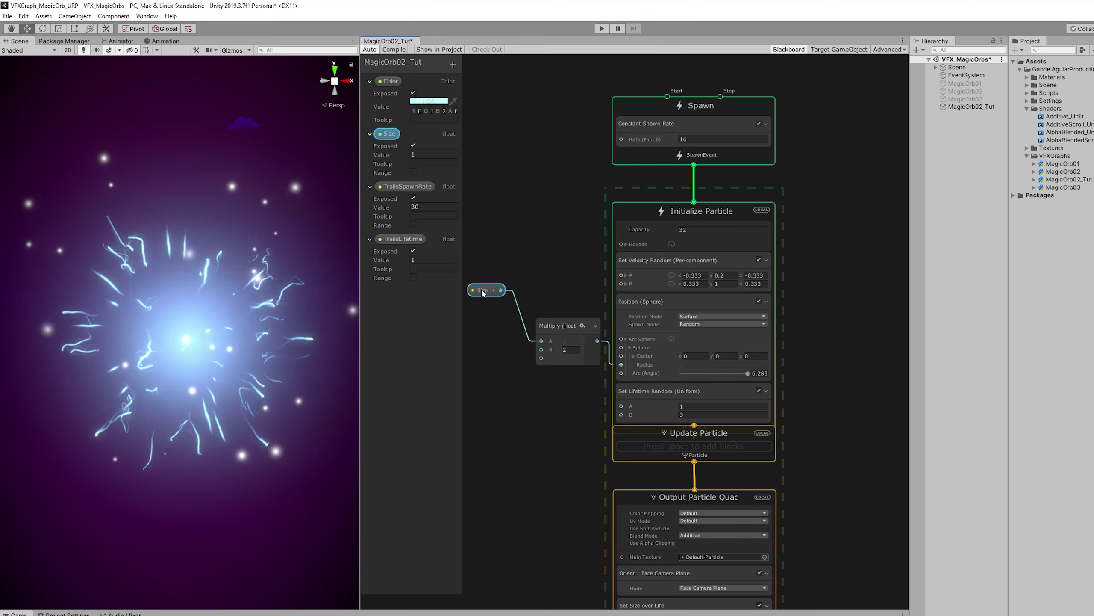
left_click_drag(482, 291, 490, 341)
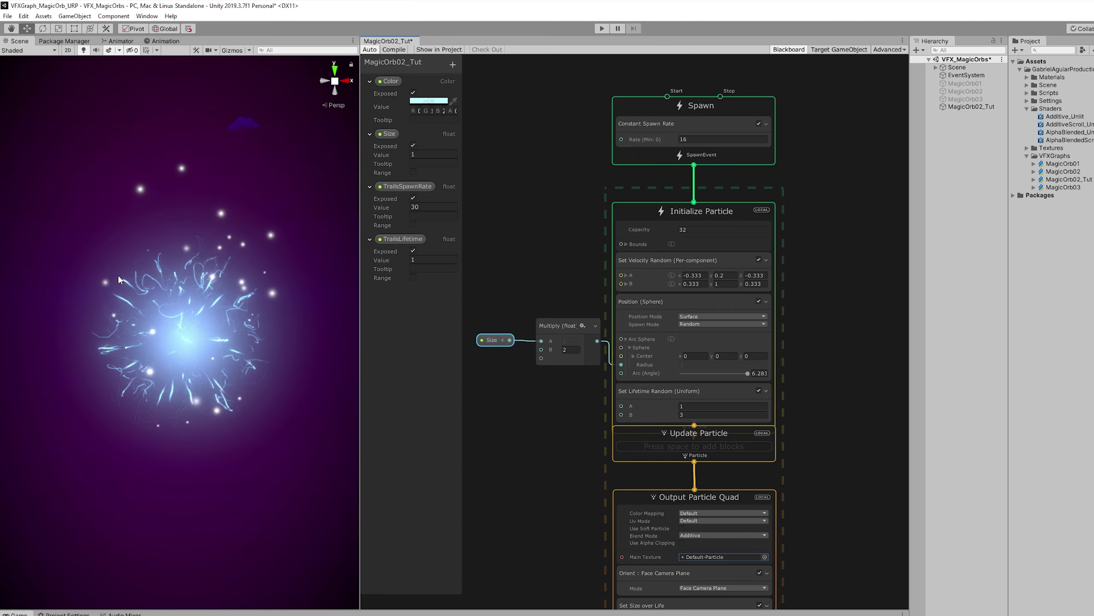
Set Set Velocity Random's A to -0.5 and B to 0.5 on the x, y and z axes.
scroll(647, 302, "up", 1)
left_click(764, 278)
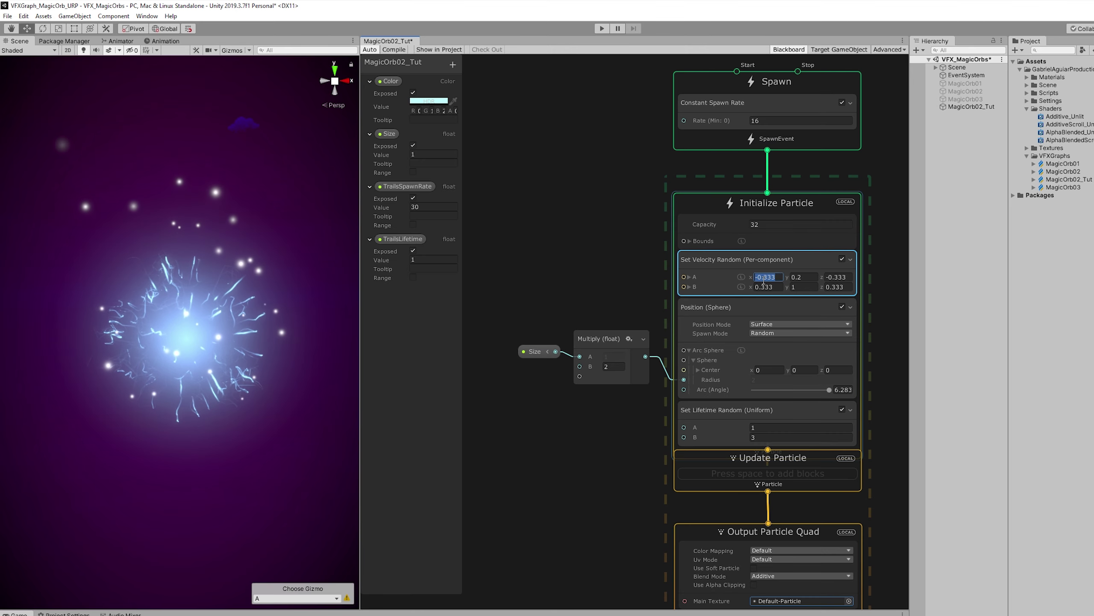
key("Tab")
type("-0.5")
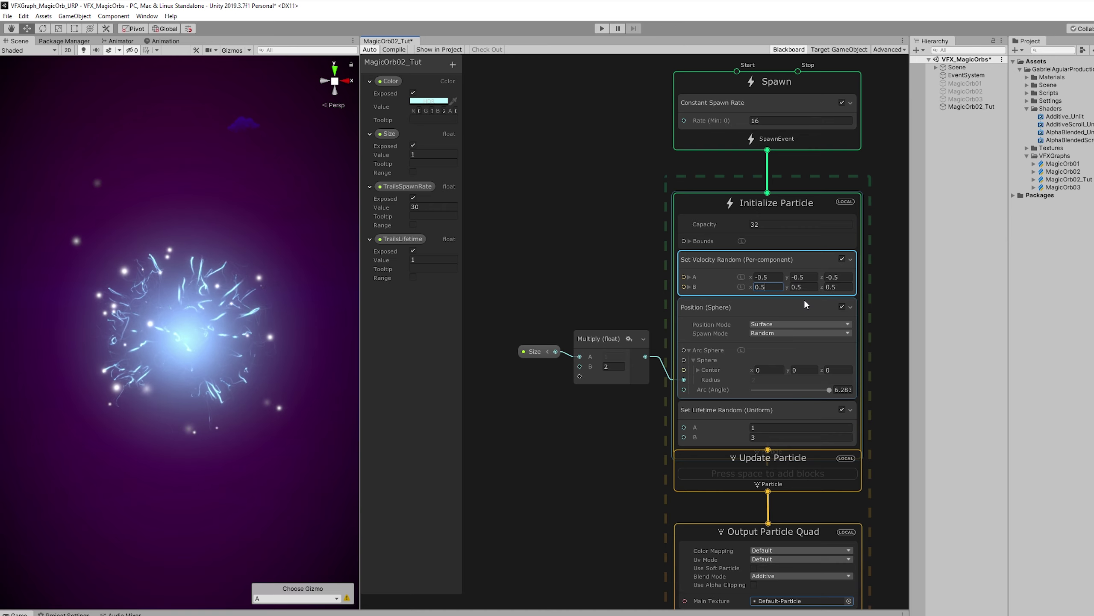
middle_click_drag(888, 360, 819, 320)
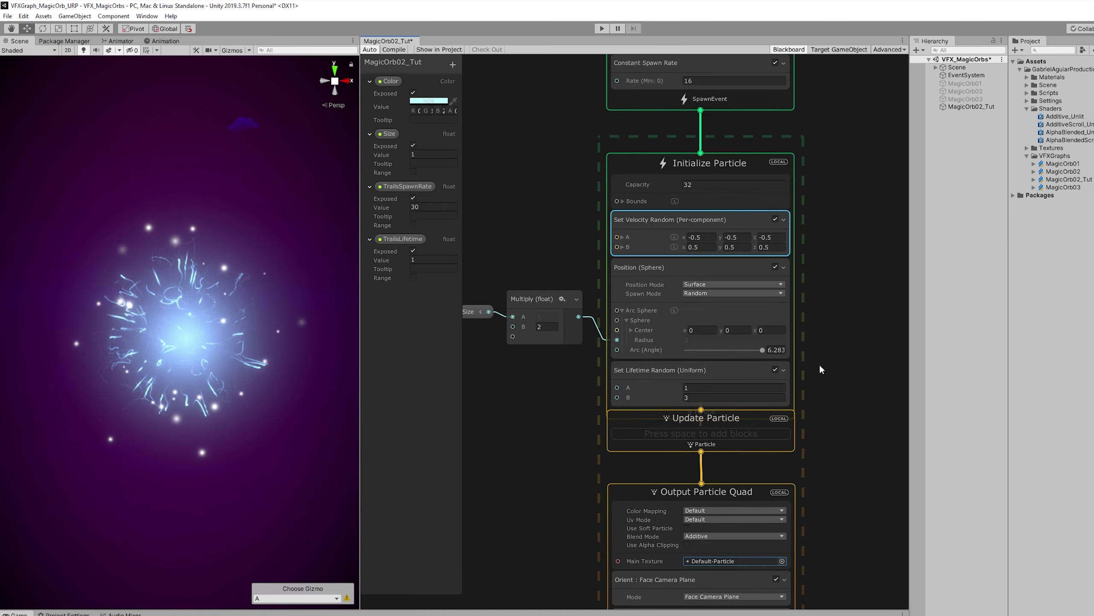
Set the Capacity of the new system's Initialize Particle context to 1000000.
middle_click_drag(821, 366, 820, 328)
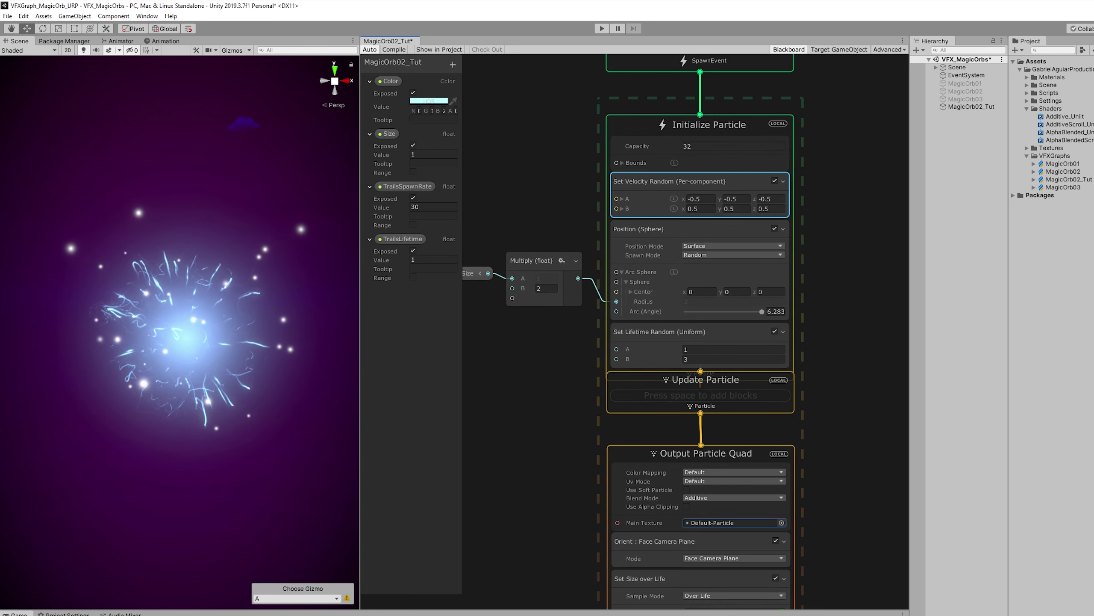
middle_click_drag(723, 124, 722, 312)
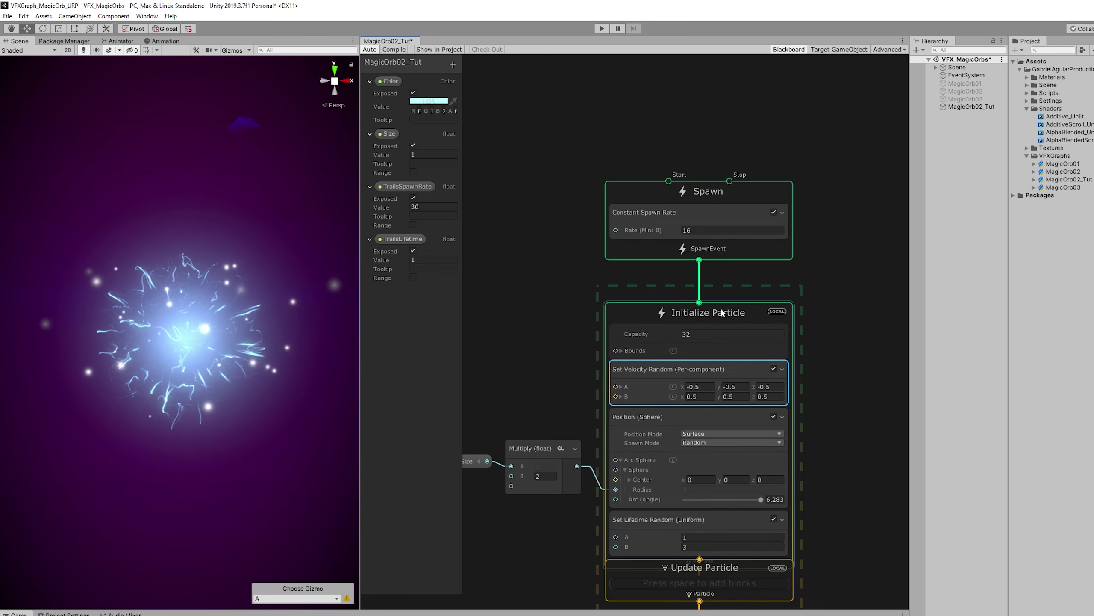
left_click(695, 333)
type("100000")
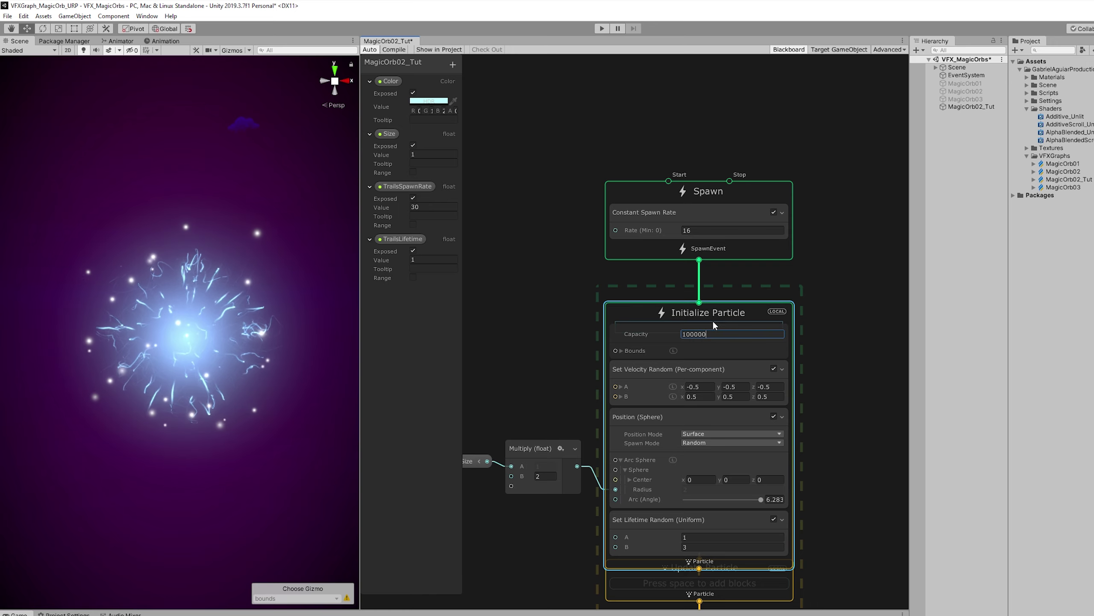
key("Return")
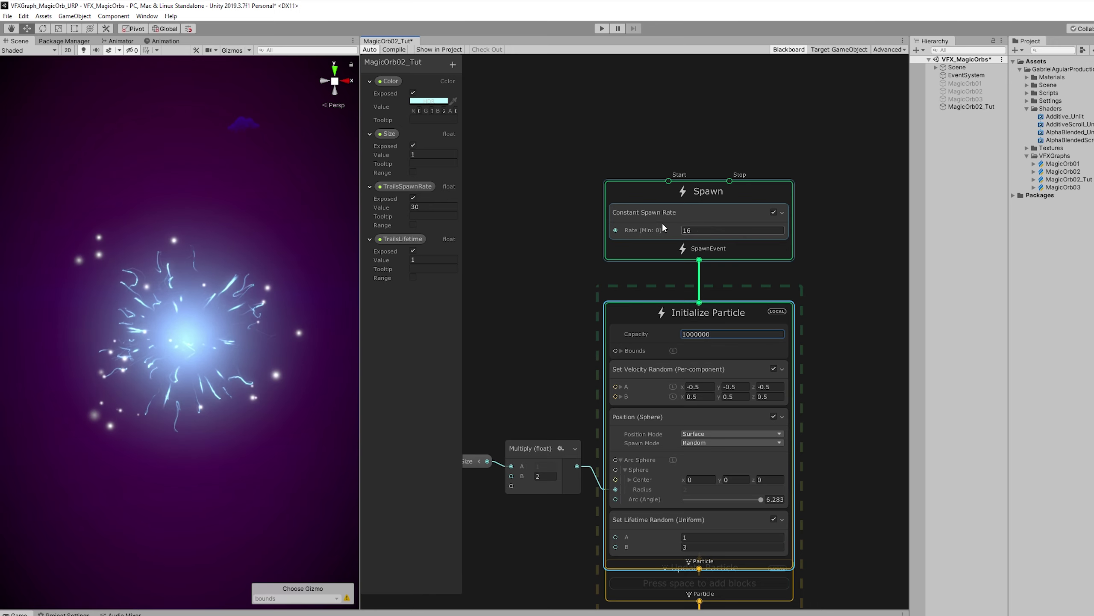
Create a float property named SpawnRate and connect it to the Rate of the new system's Constant Spawn Rate block.
left_click(452, 65)
left_click(497, 141)
double_click(403, 295)
type("SpawnRate")
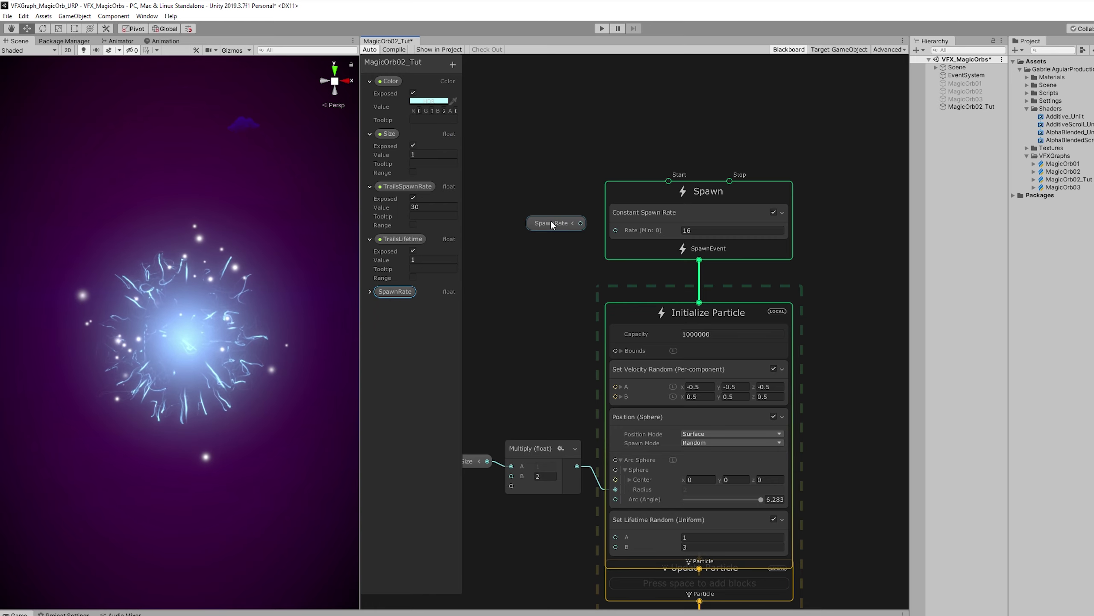
left_click_drag(600, 226, 611, 228)
Expose SpawnRate, place it above TrailsSpawnRate and give it a value of 50000.
left_click(369, 291)
left_click(413, 303)
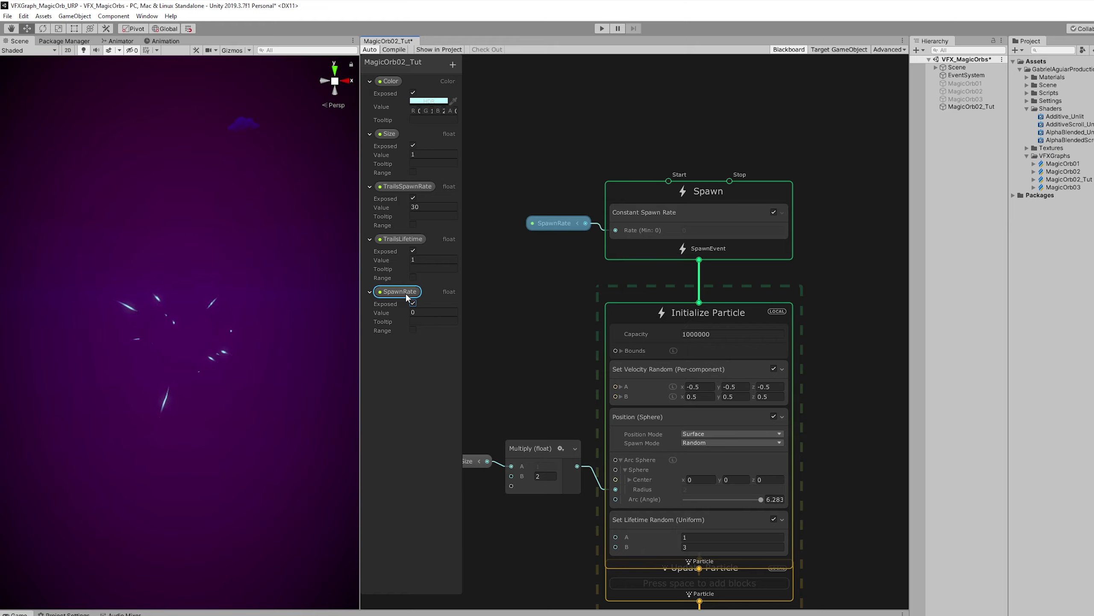
left_click_drag(406, 293, 413, 203)
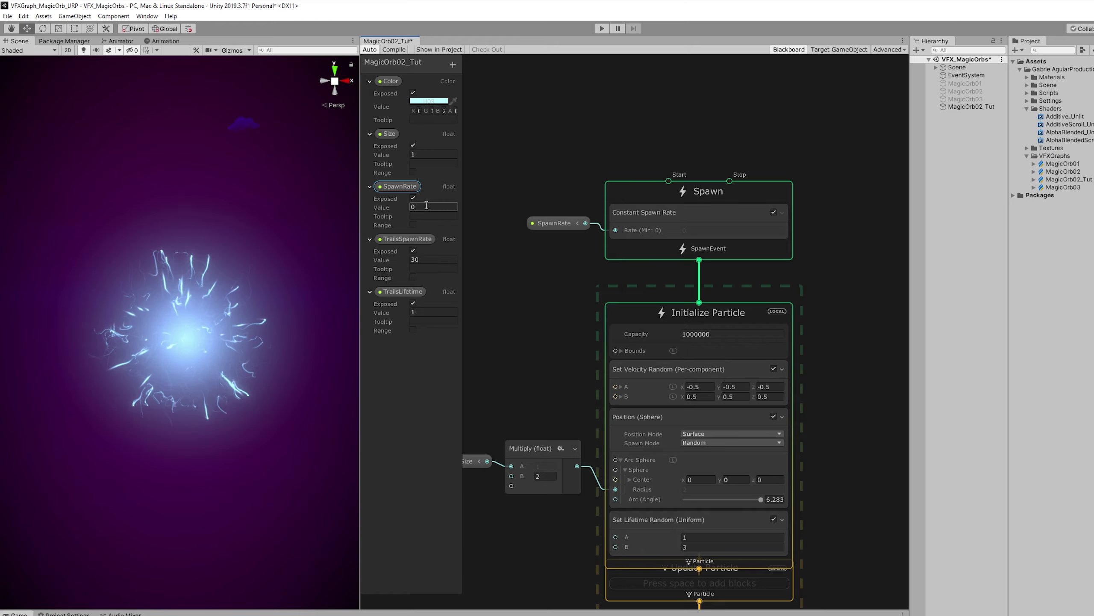
left_click(426, 206)
type("5000")
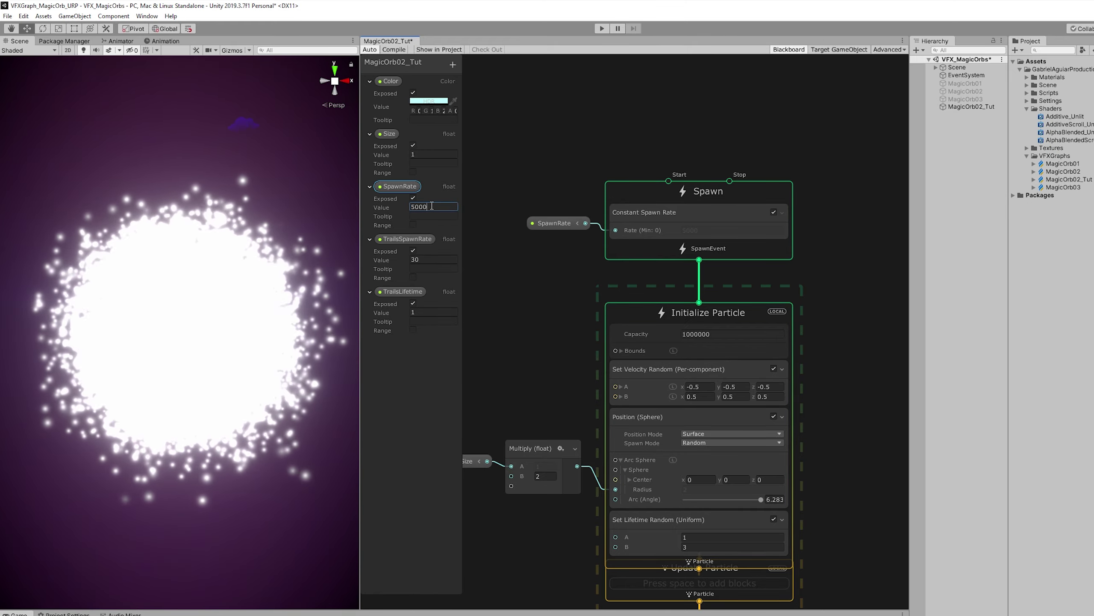
type("0")
Add a Set Size block below Set Size over Life in Output Particle Quad and disable Set Size over Life.
scroll(555, 453, "down", 4)
middle_click_drag(610, 469, 626, 404)
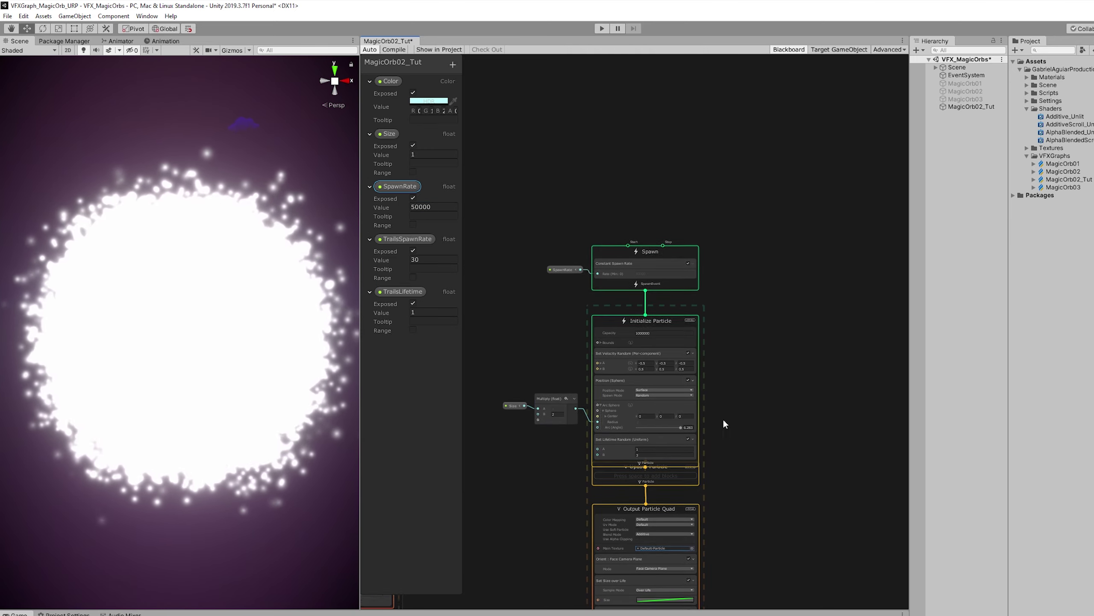
middle_click_drag(725, 414, 817, 219)
scroll(697, 439, "up", 3)
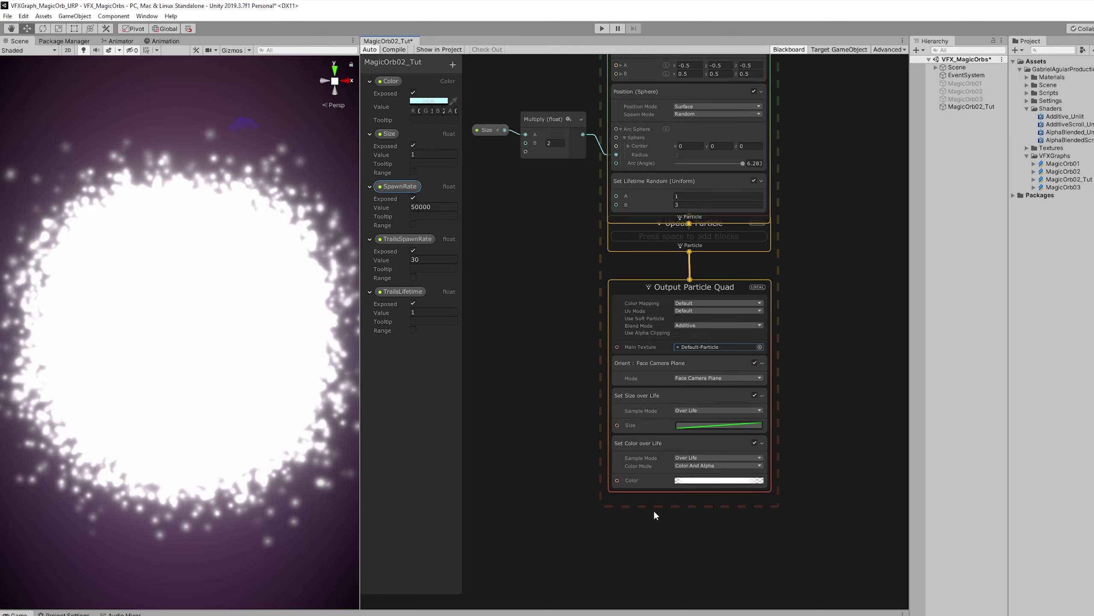
key("space")
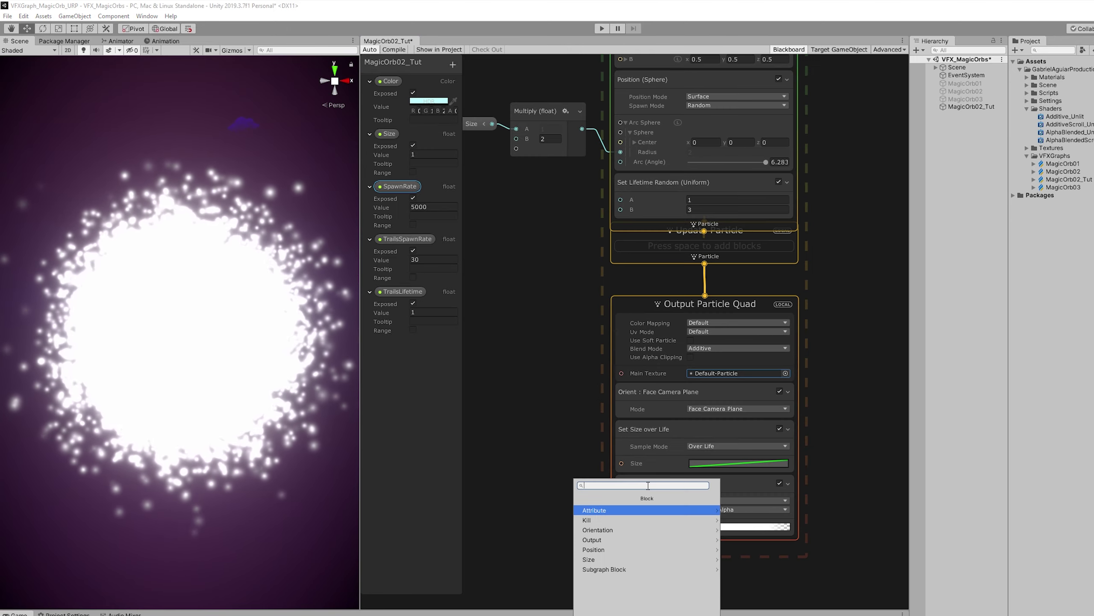
type("set size")
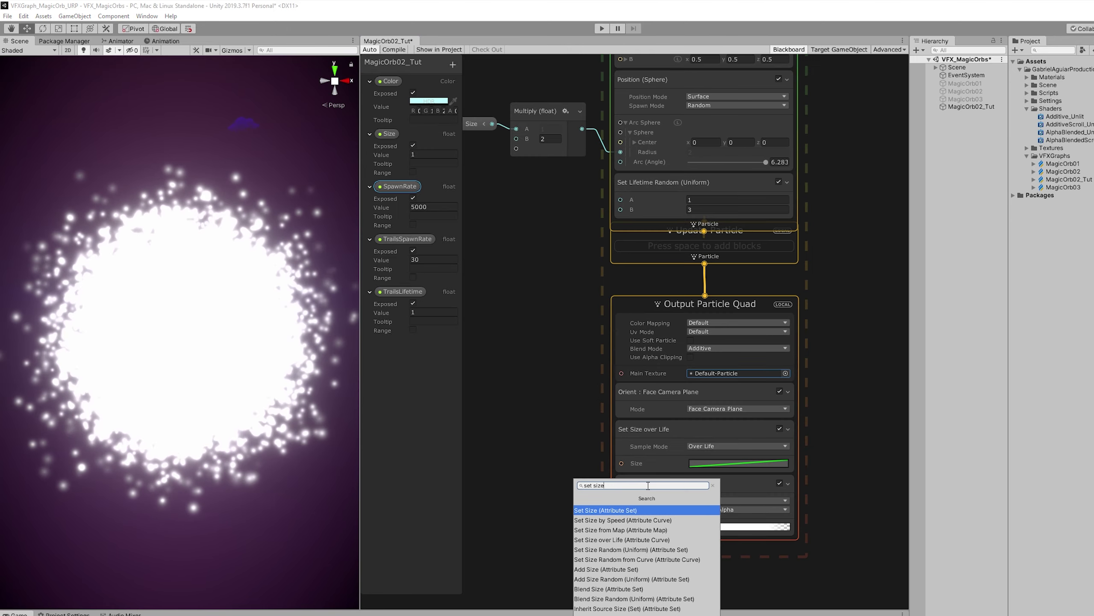
key("Return")
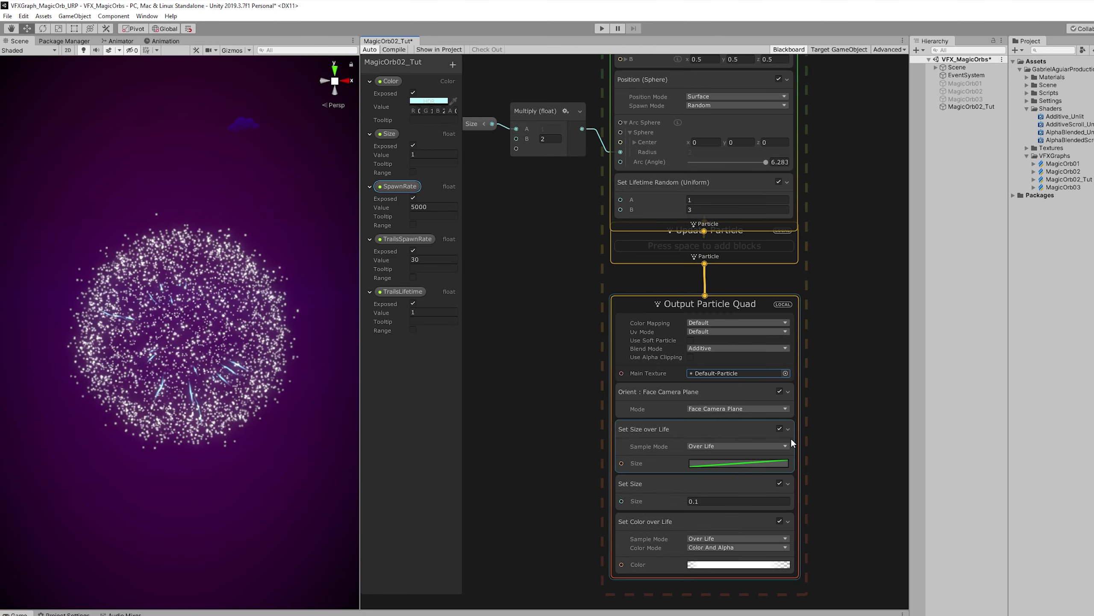
left_click(779, 429)
Add a per-particle Random Number node with Min 0.01 and Max 0.02 and connect it to the Set Size block's Size.
scroll(614, 411, "up", 5)
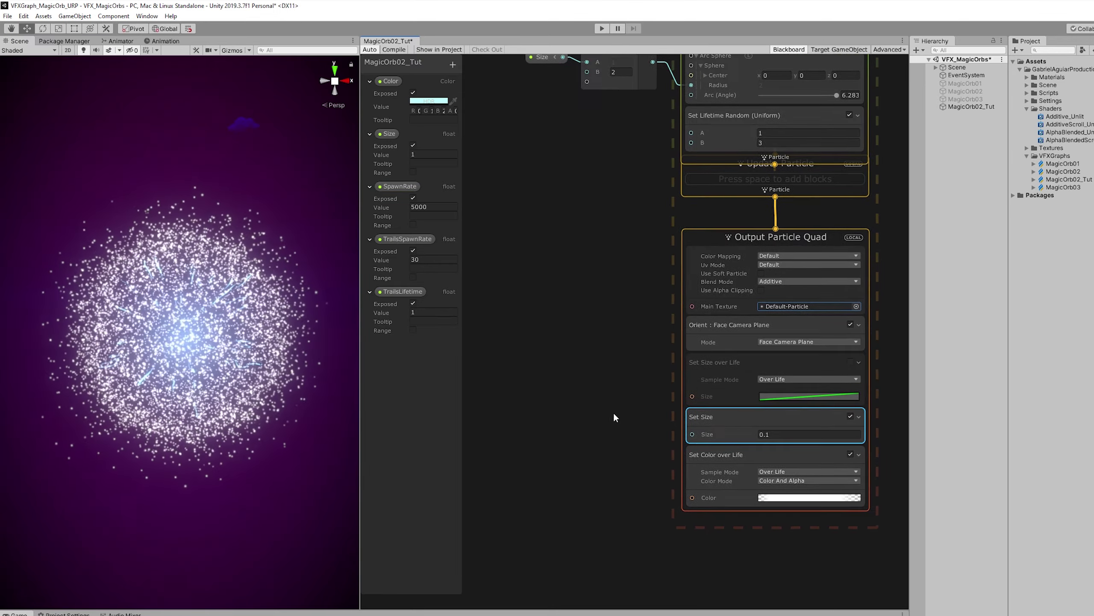
key("space")
type("random")
key("Return")
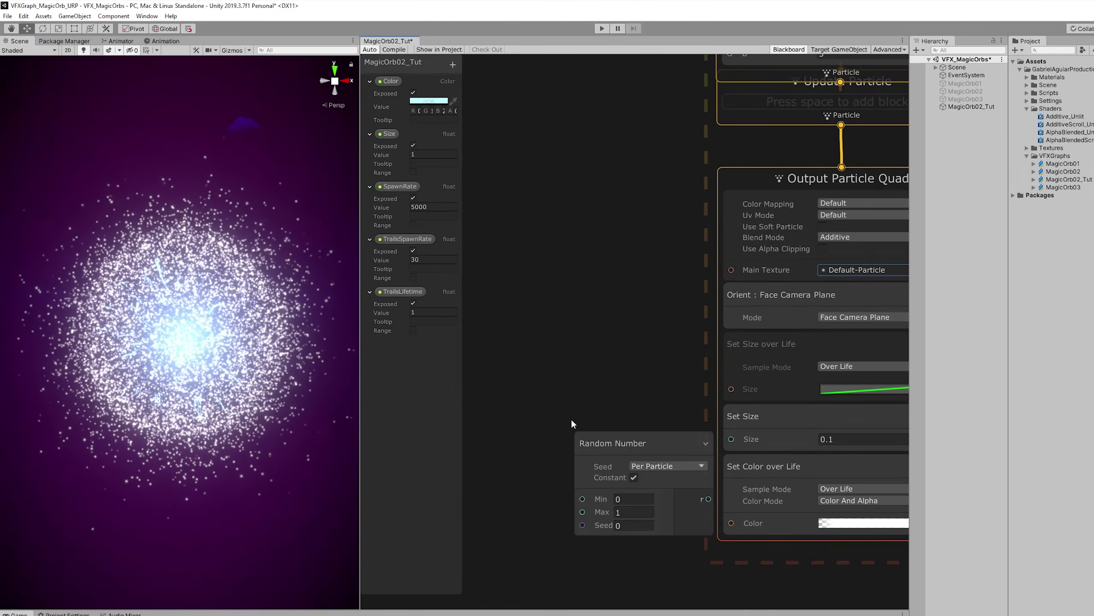
left_click_drag(582, 432, 508, 324)
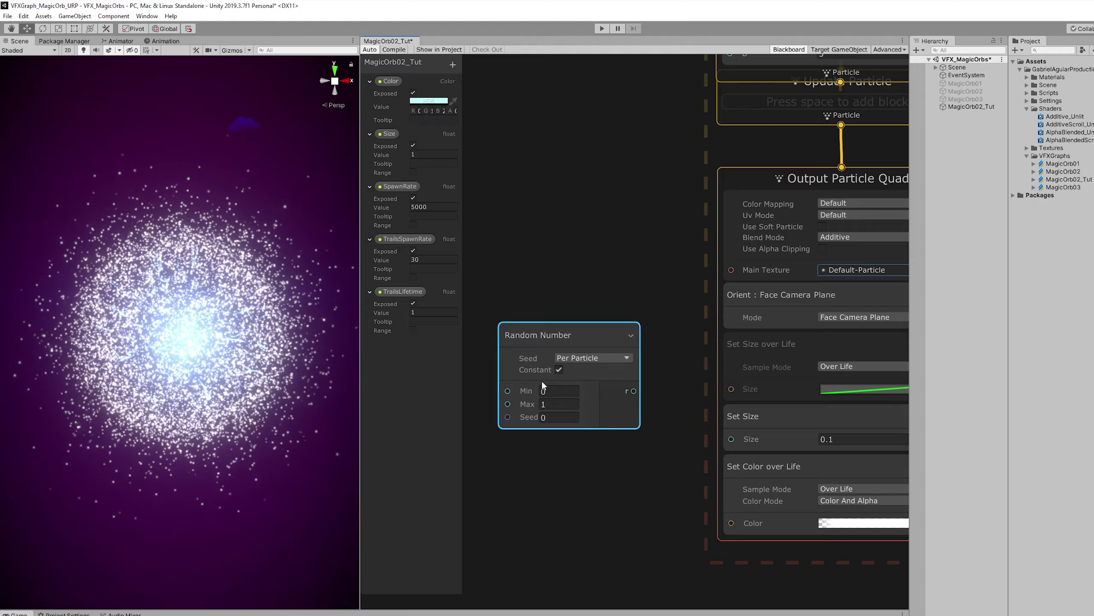
double_click(563, 403)
type("0.02")
left_click_drag(634, 391, 723, 429)
left_click_drag(601, 338, 646, 387)
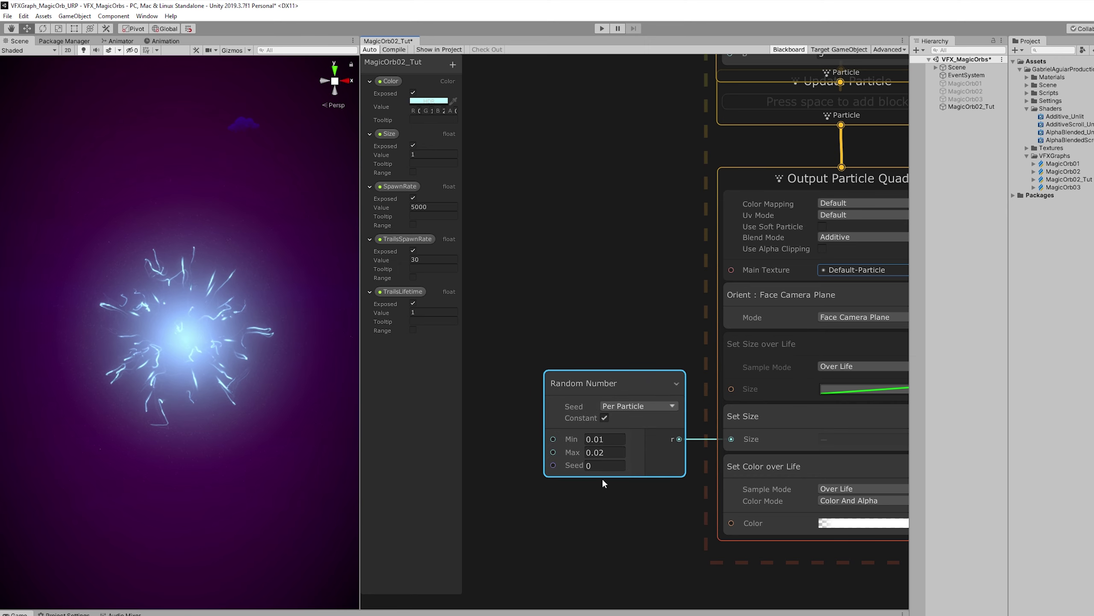
Disable Set Color over Life and add a Set Color block above it in Output Particle Quad.
left_click(853, 399)
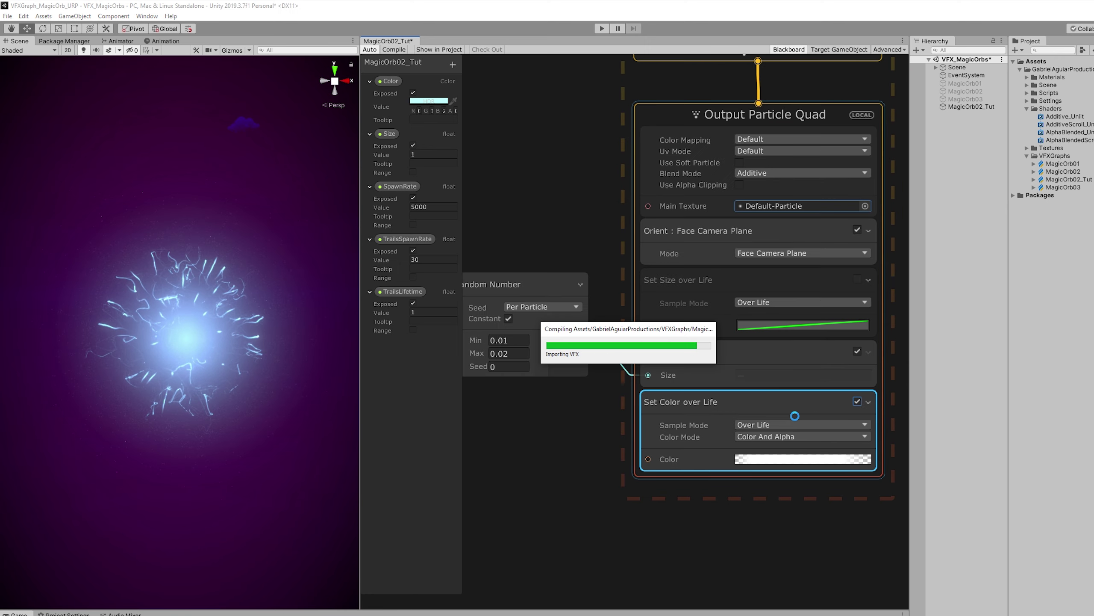
key("space")
type("set color")
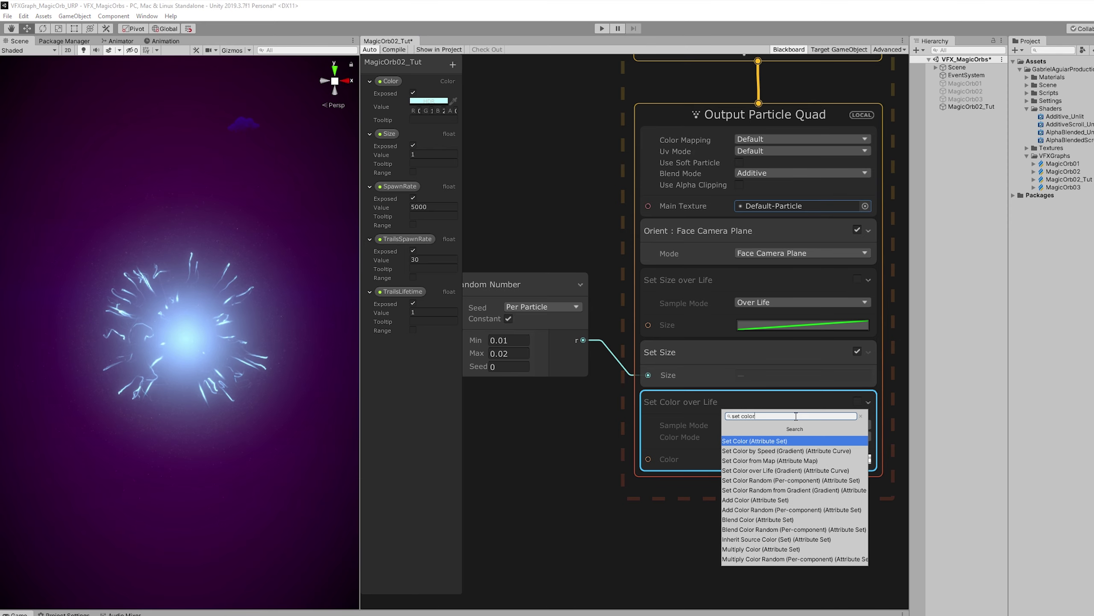
left_click(755, 490)
Place the exposed Color property in the graph and connect it to the Set Color block's Color input.
middle_click_drag(595, 465, 674, 437)
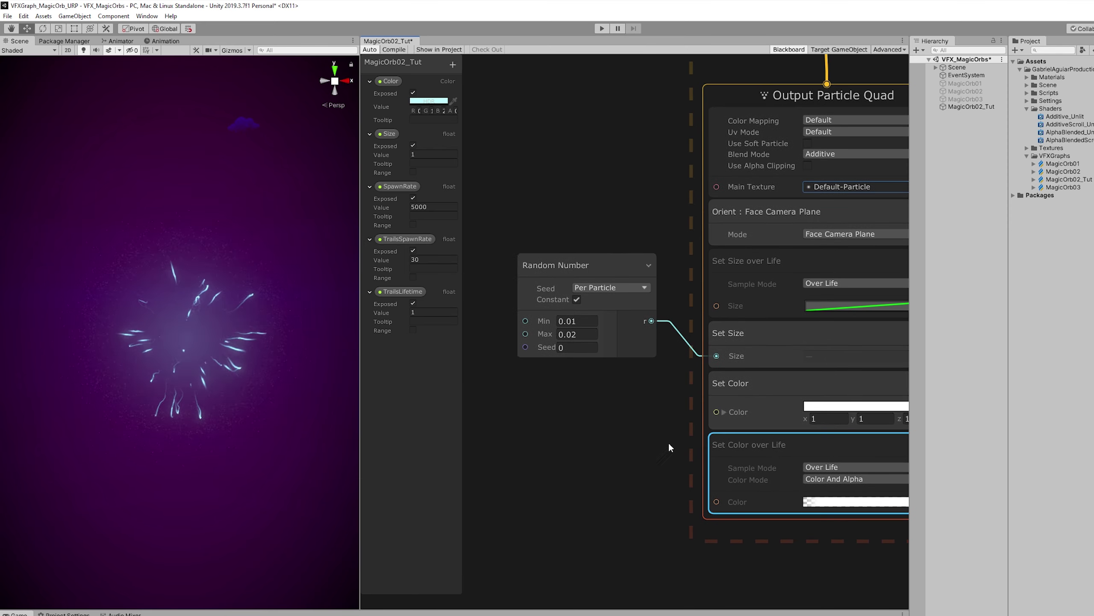
left_click_drag(390, 81, 715, 412)
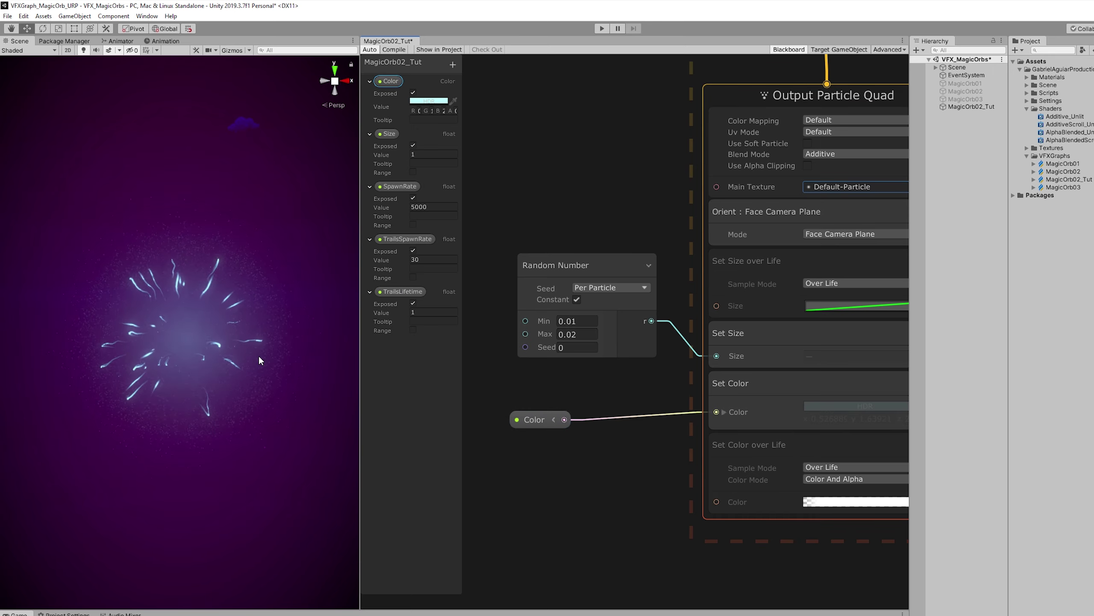
left_click_drag(551, 417, 592, 410)
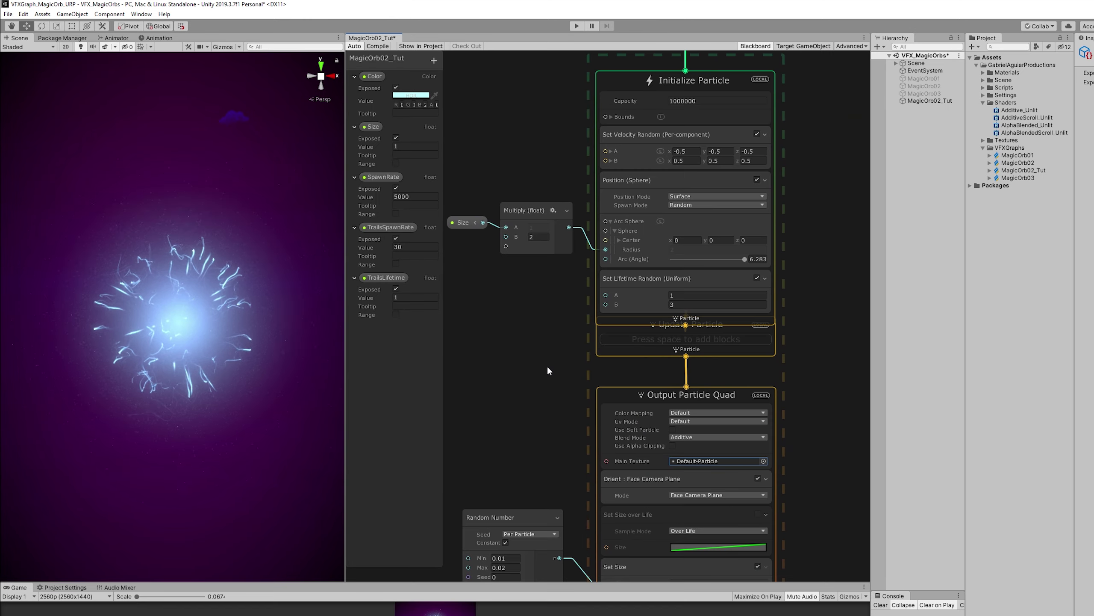
Space out the new system's overlapping contexts and add a Turbulence block to Update Particle.
scroll(548, 371, "down", 5)
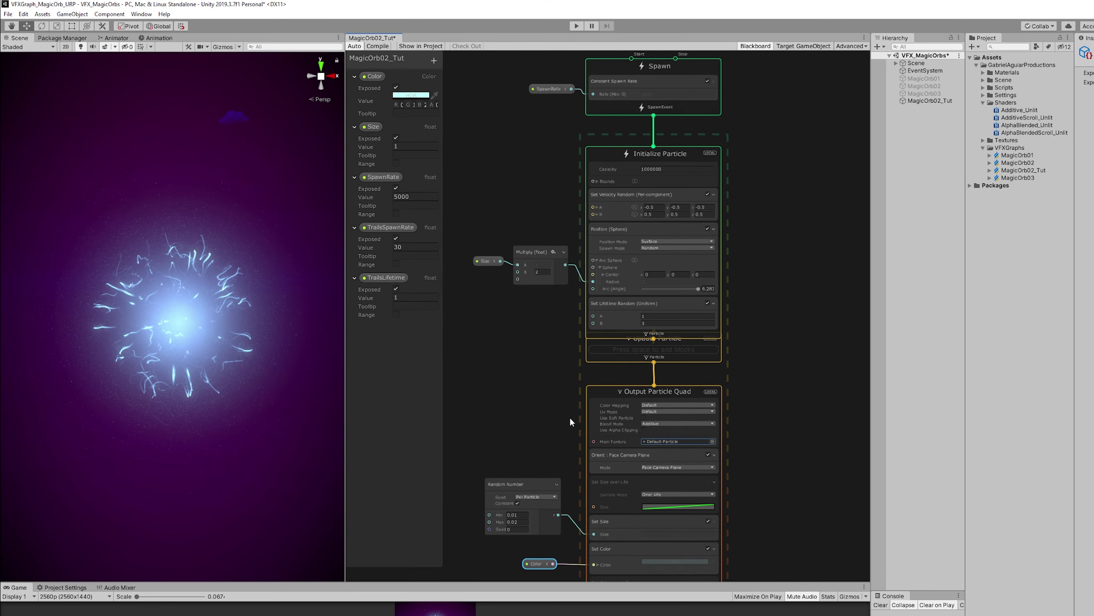
left_click_drag(571, 283, 697, 325)
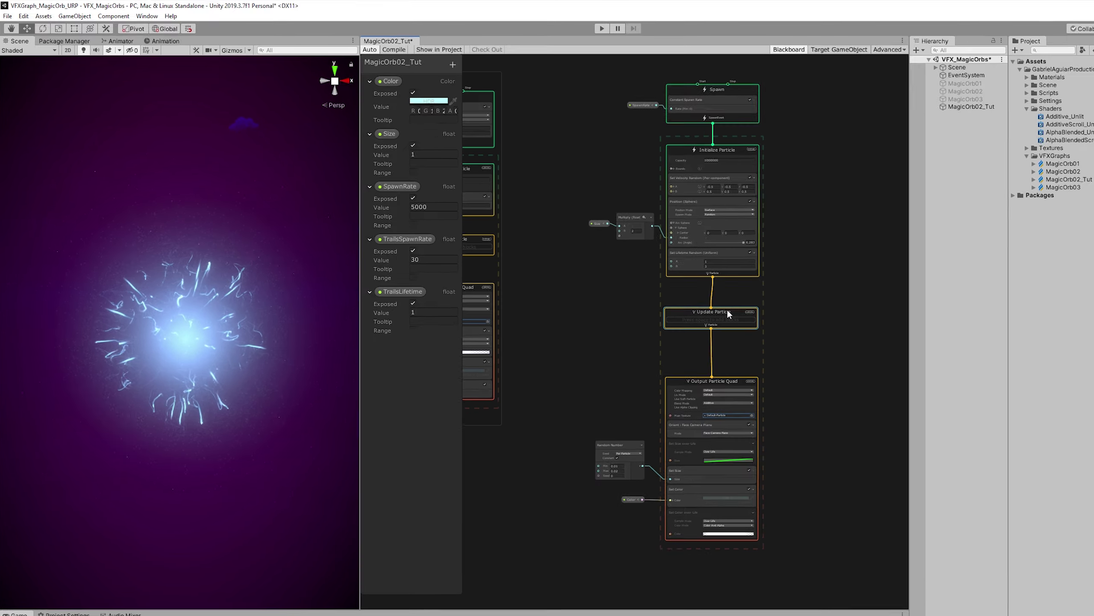
scroll(695, 304, "up", 2)
key("space")
type("turb")
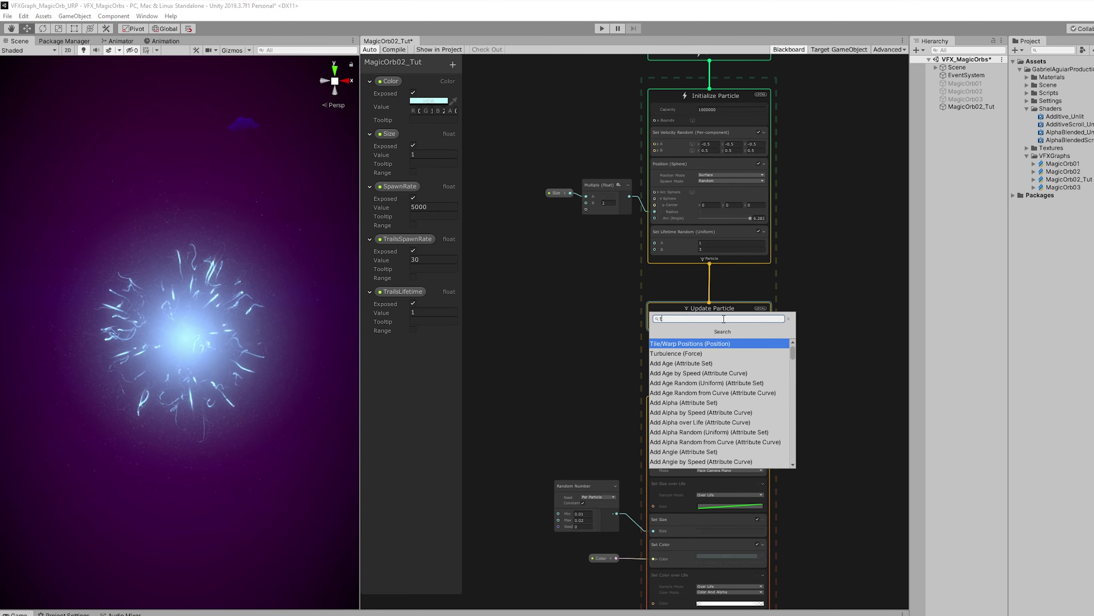
key("Return")
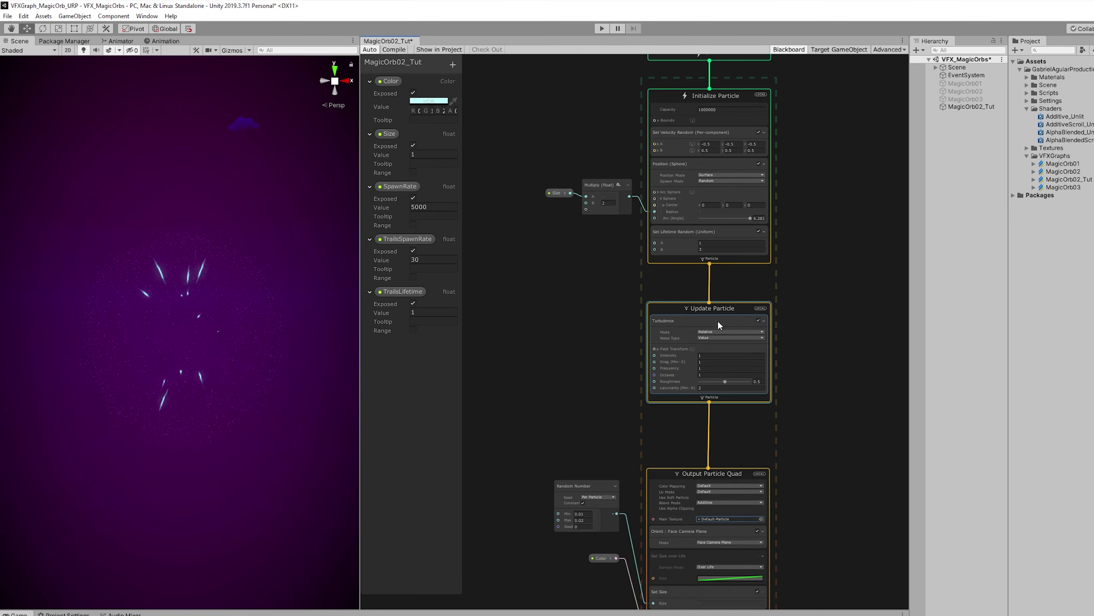
Set the exposed SpawnRate value to 50000.
scroll(595, 362, "up", 2)
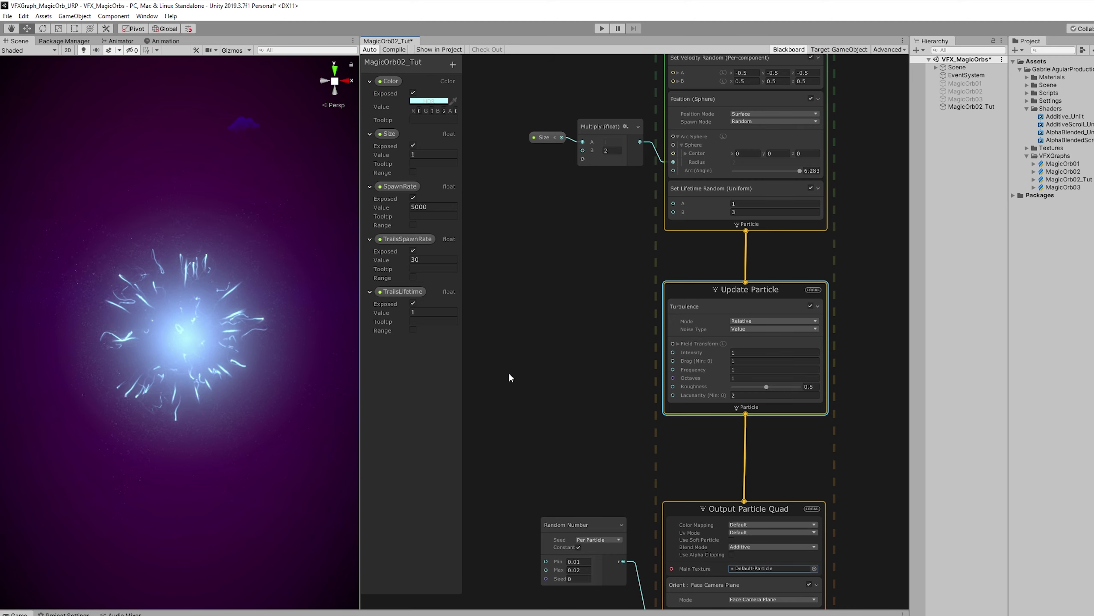
left_click(440, 207)
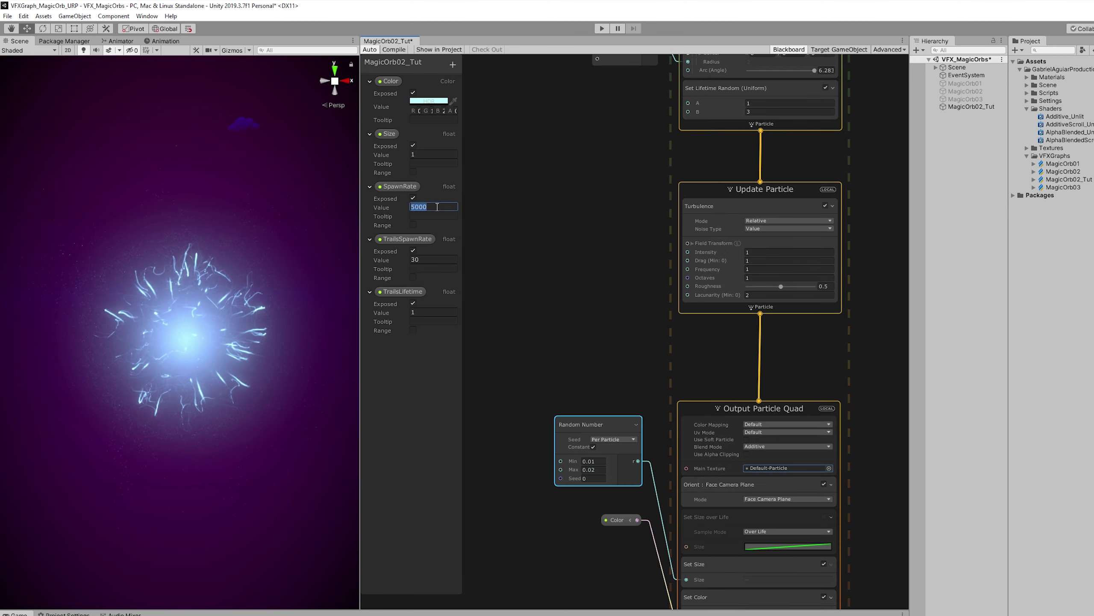
type("50000")
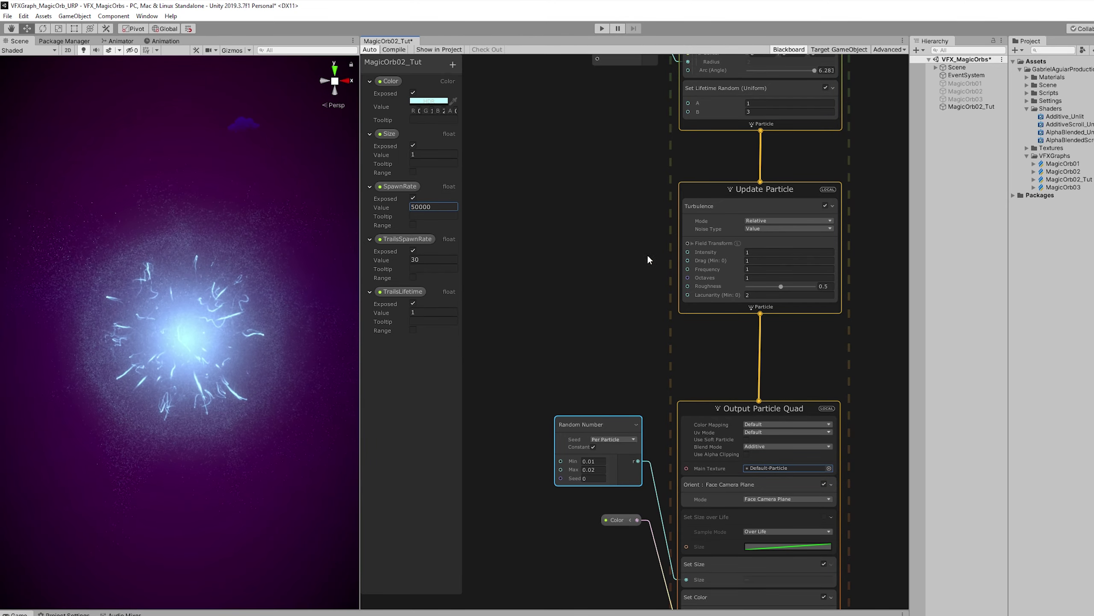
Add a Conform to Sphere block below Turbulence in the Update Particle context.
middle_click_drag(629, 313, 584, 352)
scroll(618, 316, "up", 2)
key("space")
left_click(675, 335)
key("space")
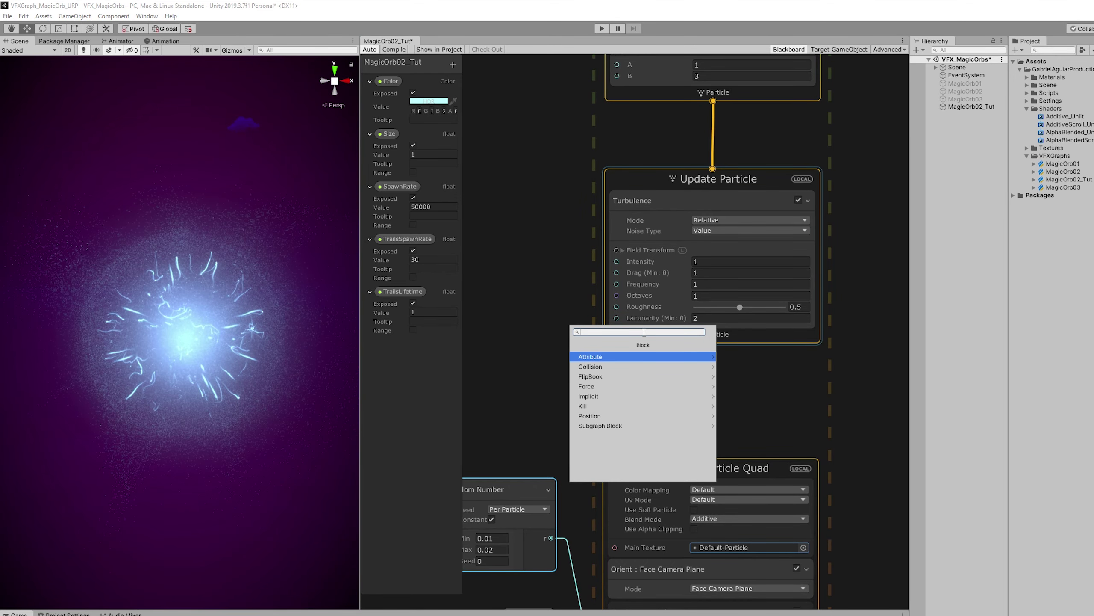
type("confo")
key("Down")
key("Return")
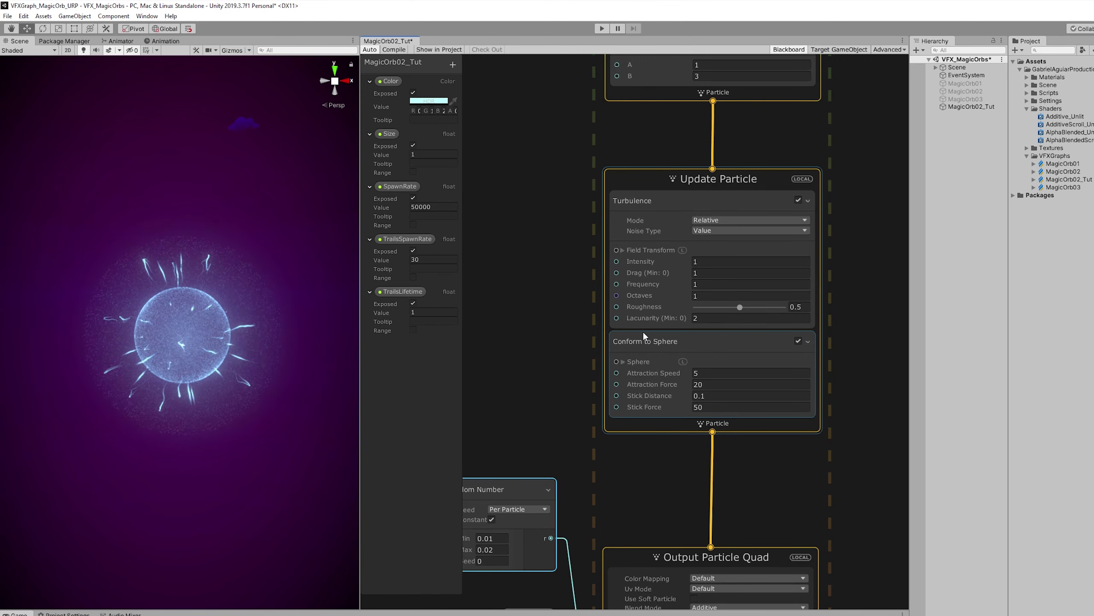
Place the exposed Size property, multiply it by 2 and connect the result to the Conform to Sphere Radius.
left_click_drag(392, 136, 542, 376)
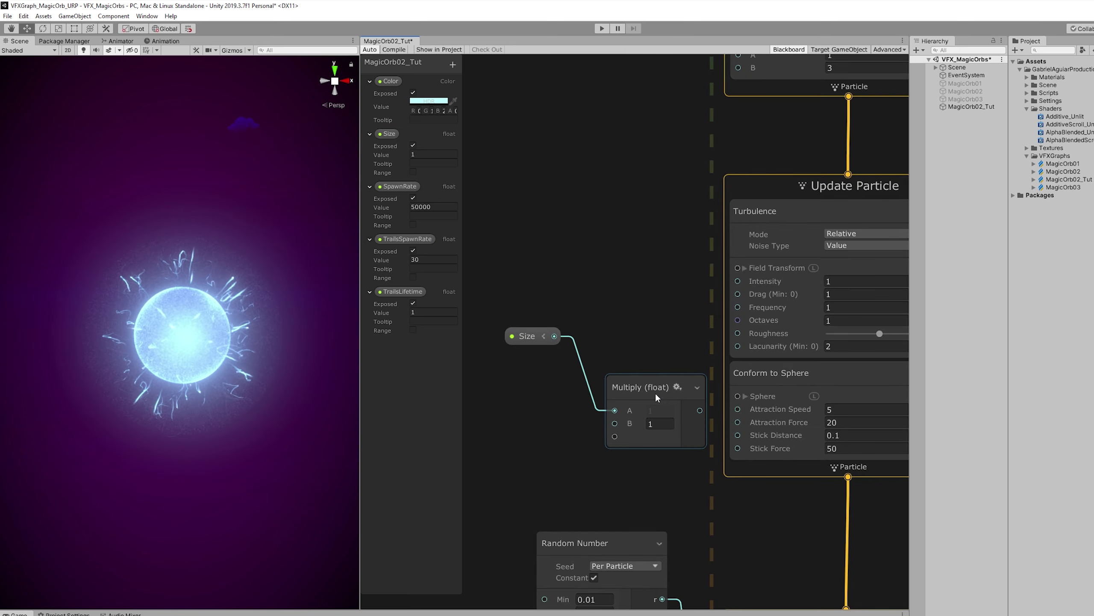
left_click_drag(655, 394, 636, 391)
left_click(744, 396)
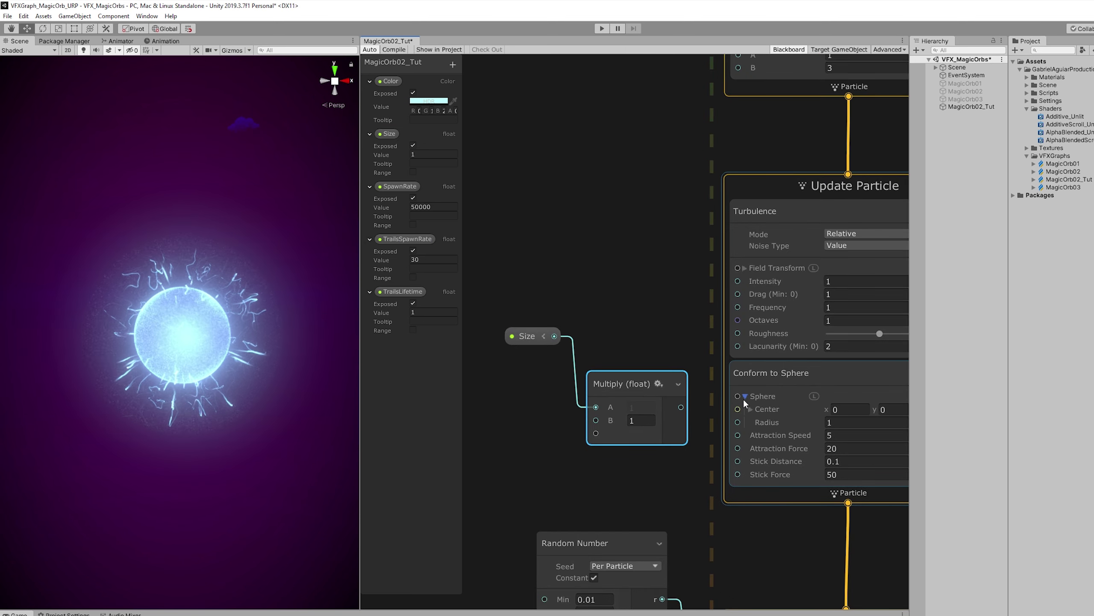
left_click_drag(680, 407, 745, 417)
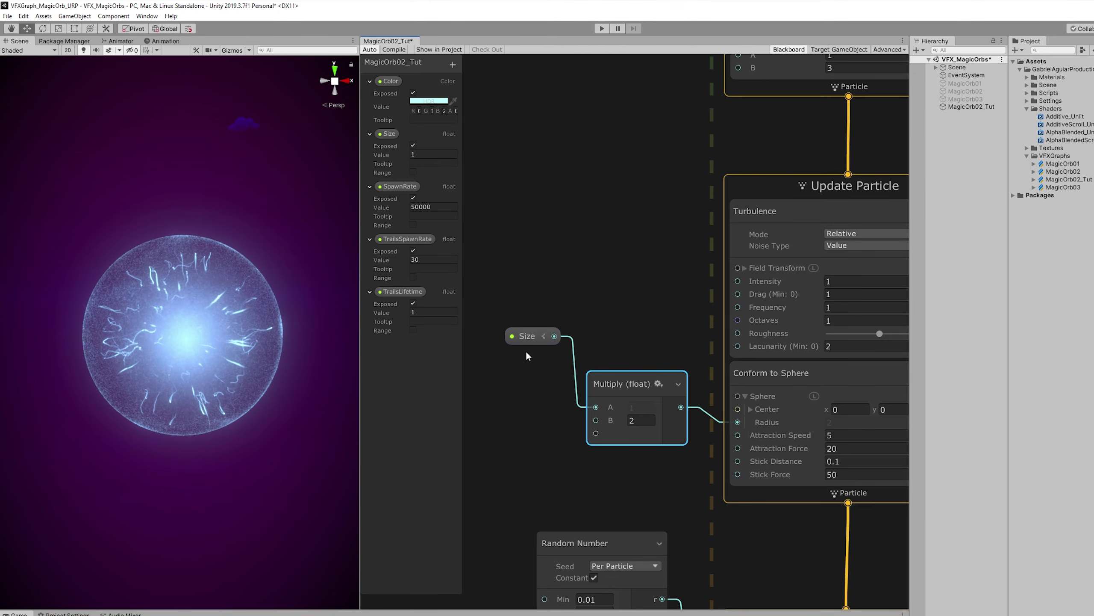
left_click_drag(519, 337, 510, 384)
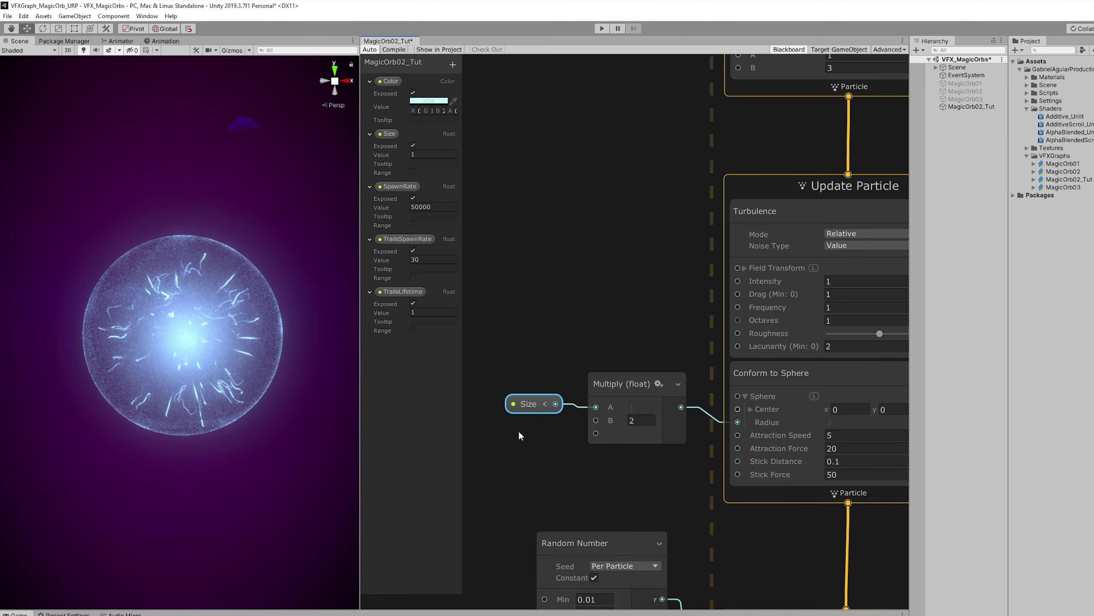
Move the whole SpawnRate particle system with its connected nodes farther from the neighbouring system to free up space.
scroll(520, 460, "down", 3)
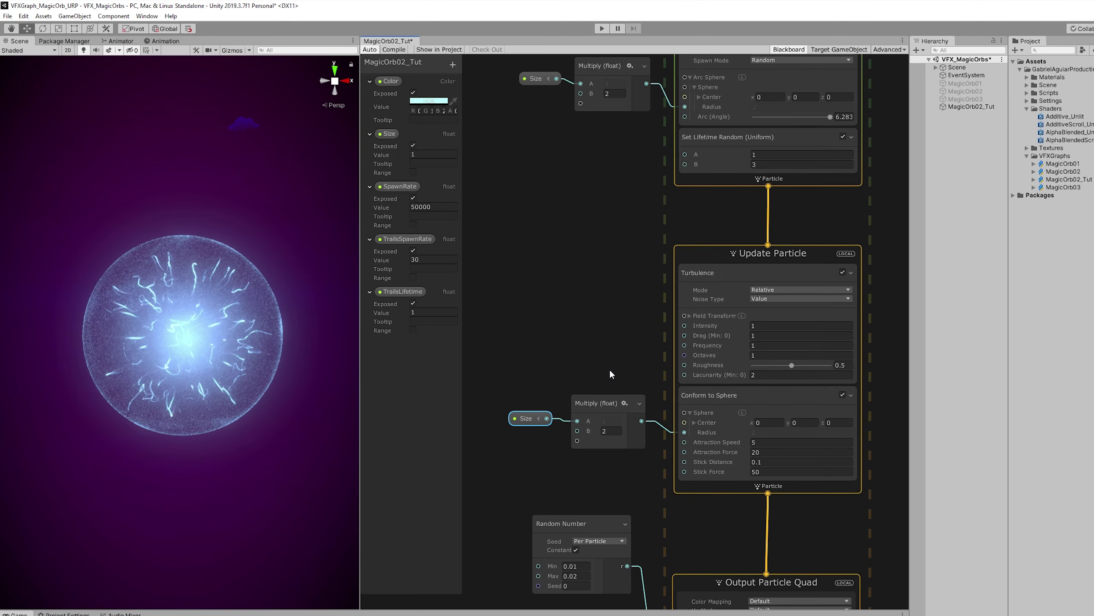
middle_click_drag(610, 370, 575, 397)
scroll(575, 397, "down", 10)
left_click_drag(742, 523, 568, 250)
left_click_drag(631, 259, 701, 257)
scroll(659, 331, "up", 3)
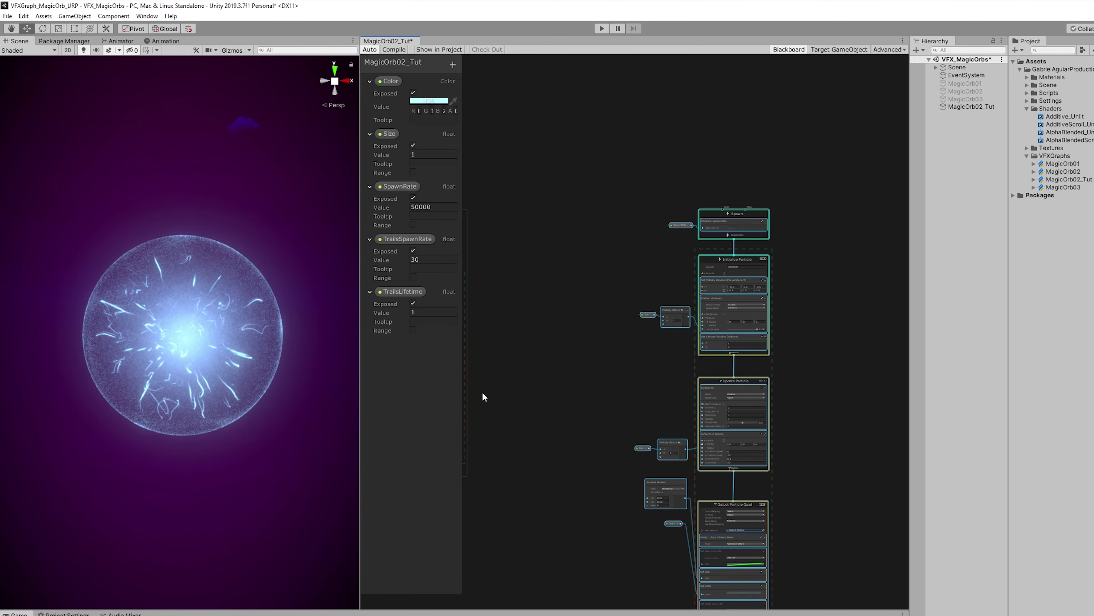
Add a Perlin Curl Noise 2D operator in the empty space beside the sphere system's Update Particle context.
left_click(483, 395)
scroll(540, 391, "up", 3)
key("space")
type("p")
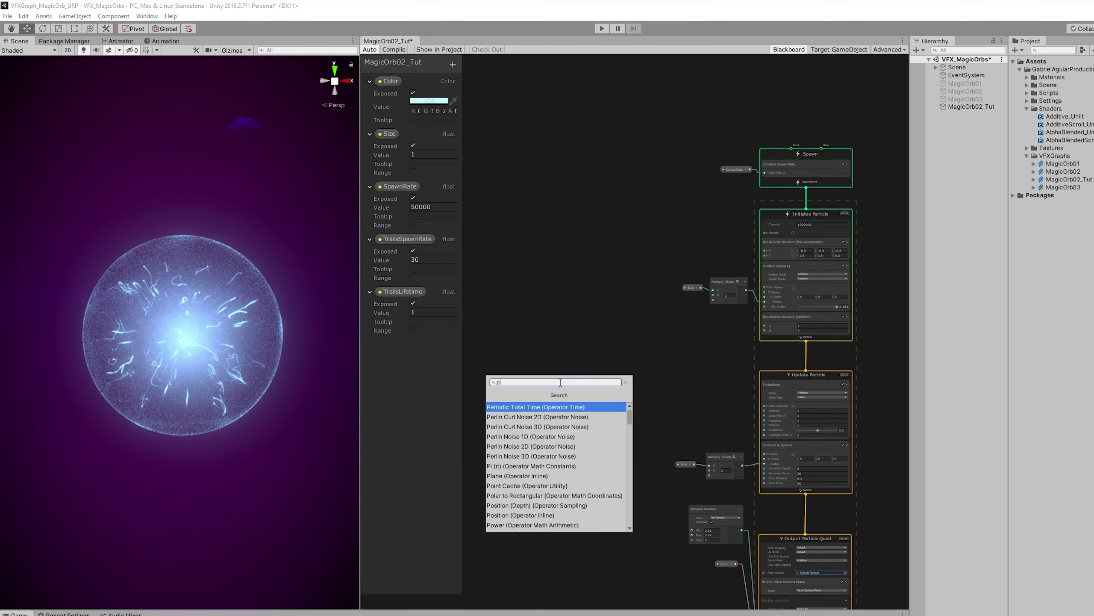
type("erli")
key("Return")
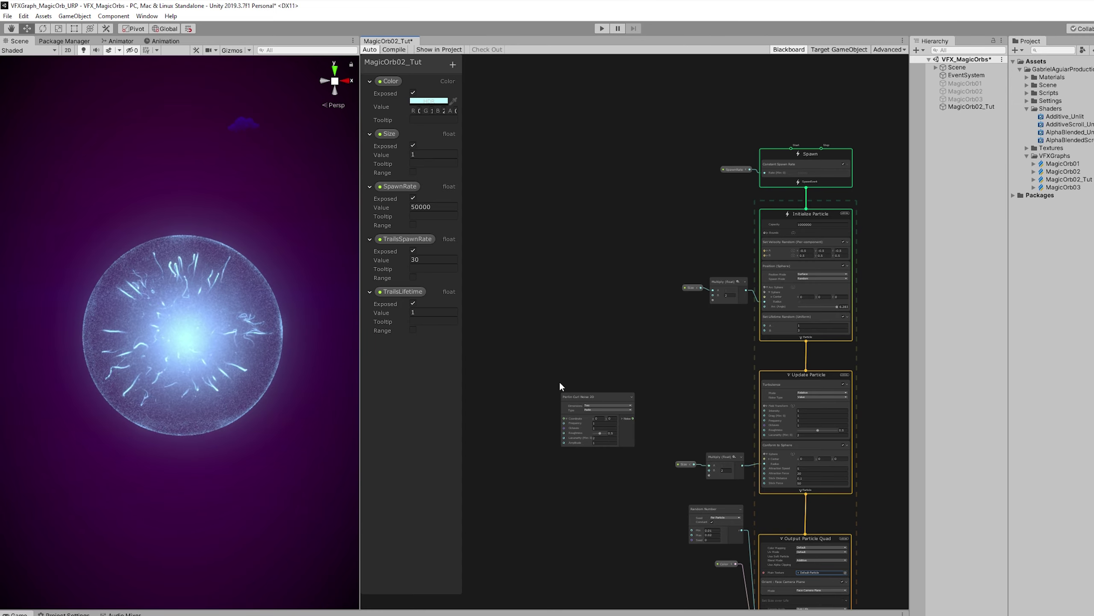
scroll(604, 395, "up", 3)
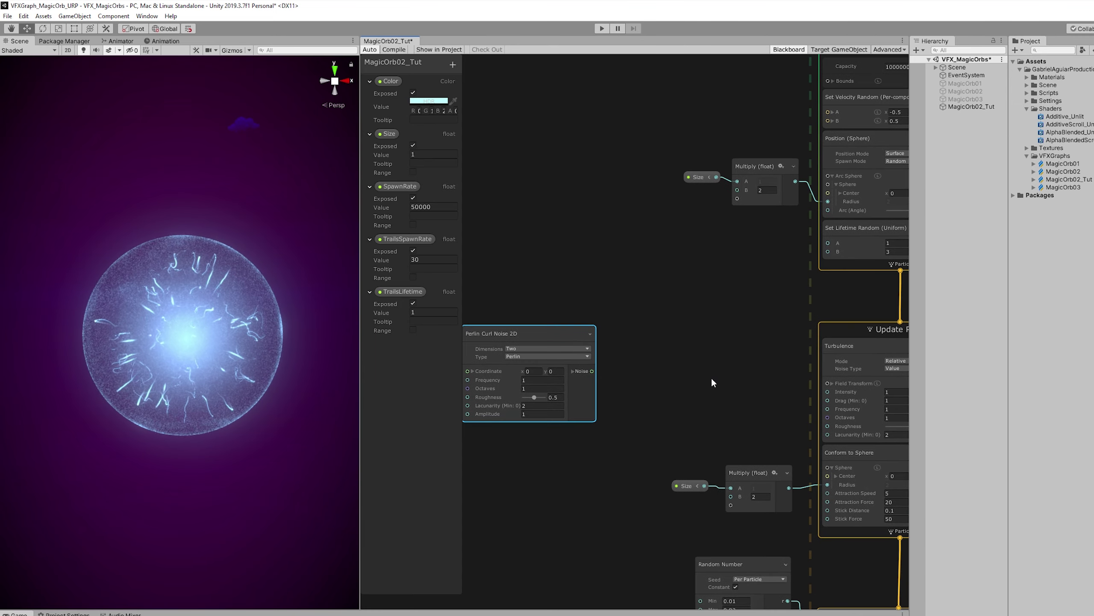
middle_click_drag(711, 376, 667, 367)
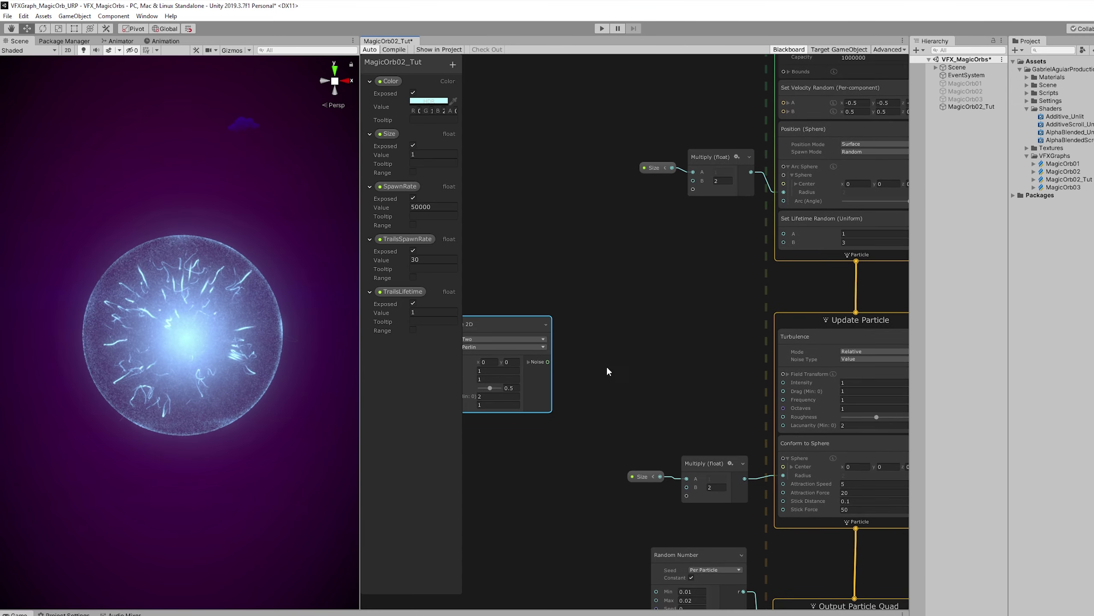
Connect the separate x and y outputs of the Perlin Curl Noise to the Center X and Y of Conform to Sphere.
left_click(528, 361)
left_click(709, 405)
middle_click_drag(711, 407, 671, 344)
middle_click_drag(706, 376, 712, 375)
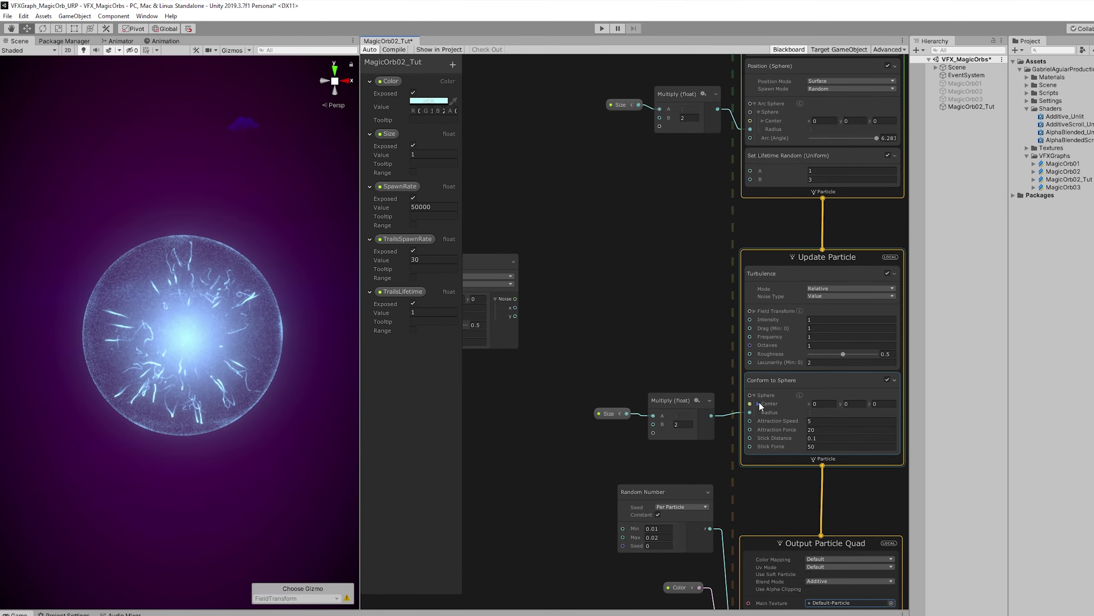
left_click(760, 404)
left_click(759, 403)
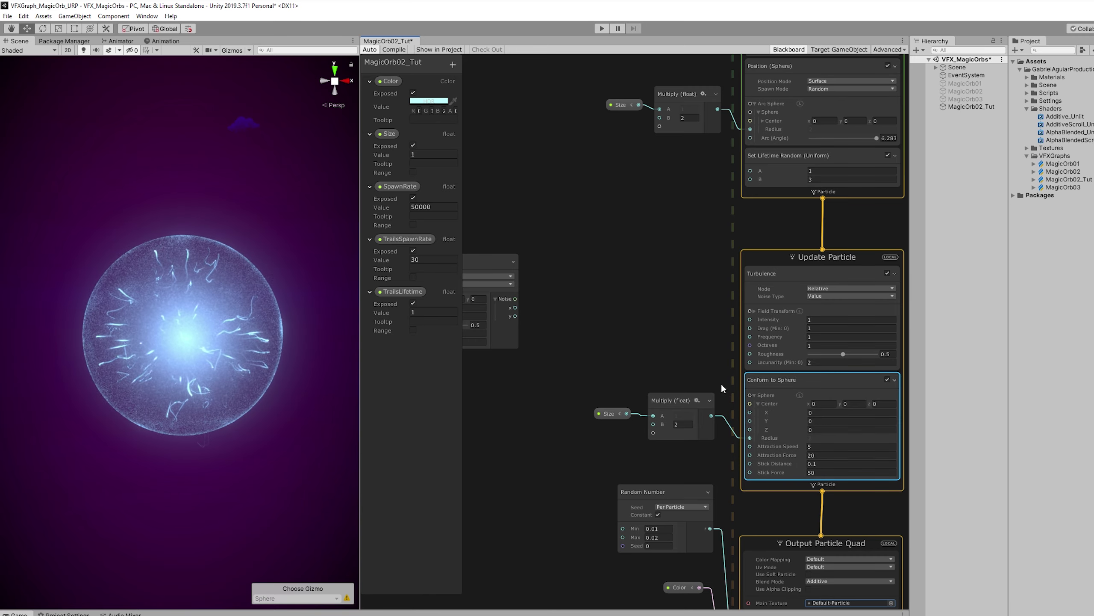
left_click_drag(516, 307, 750, 412)
left_click_drag(515, 315, 751, 420)
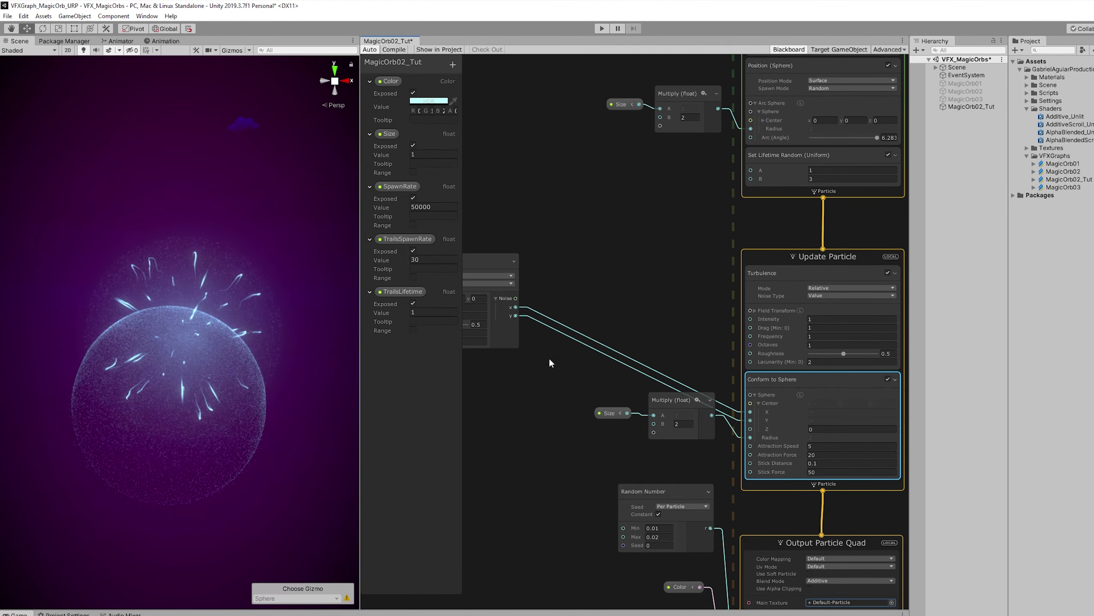
Make room before the Perlin Curl Noise operator and add a Get Attribute: position (Current) node there.
middle_click_drag(481, 383, 759, 455)
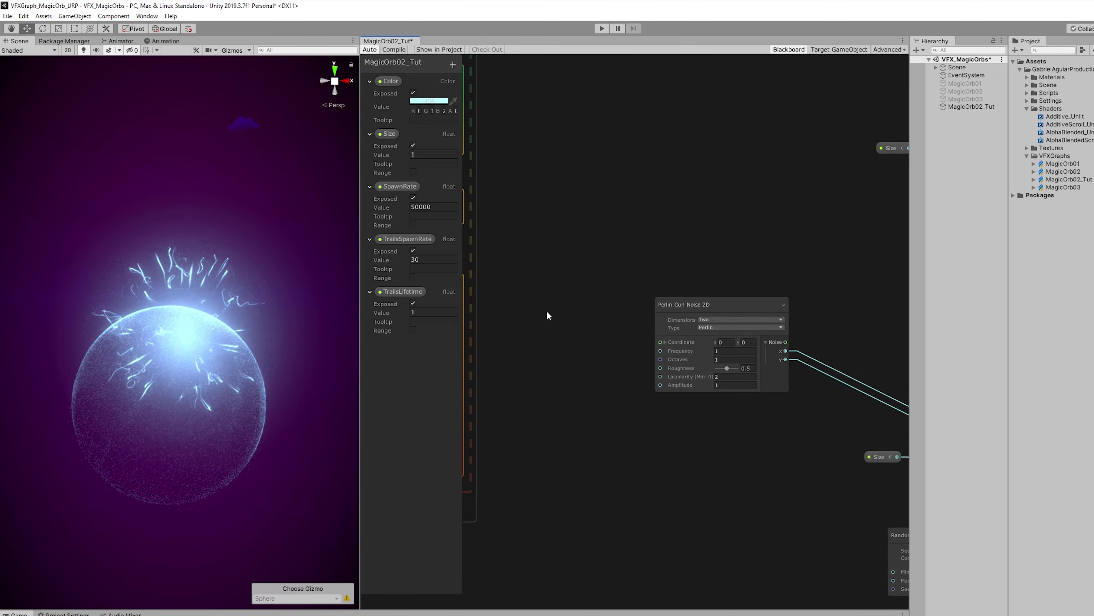
left_click_drag(709, 305, 781, 307)
key("space")
type("get pos")
key("Down")
key("Return")
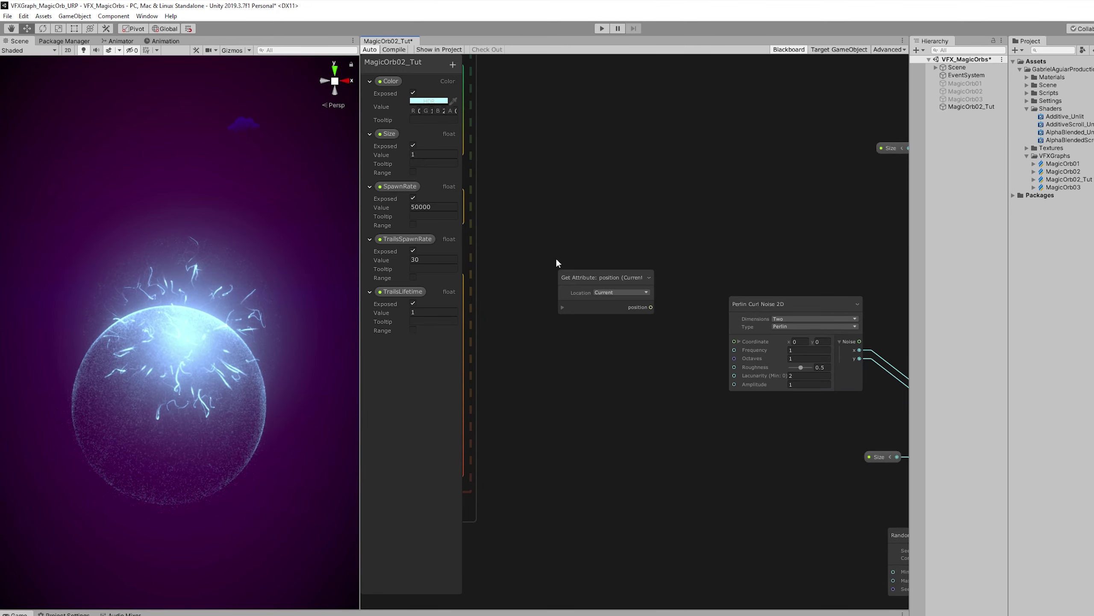
Feed the position attribute into input A of a new Add operator placed before the noise.
scroll(555, 258, "up", 1)
left_click_drag(590, 285, 518, 275)
left_click_drag(591, 304, 635, 321)
type("add")
left_click(604, 345)
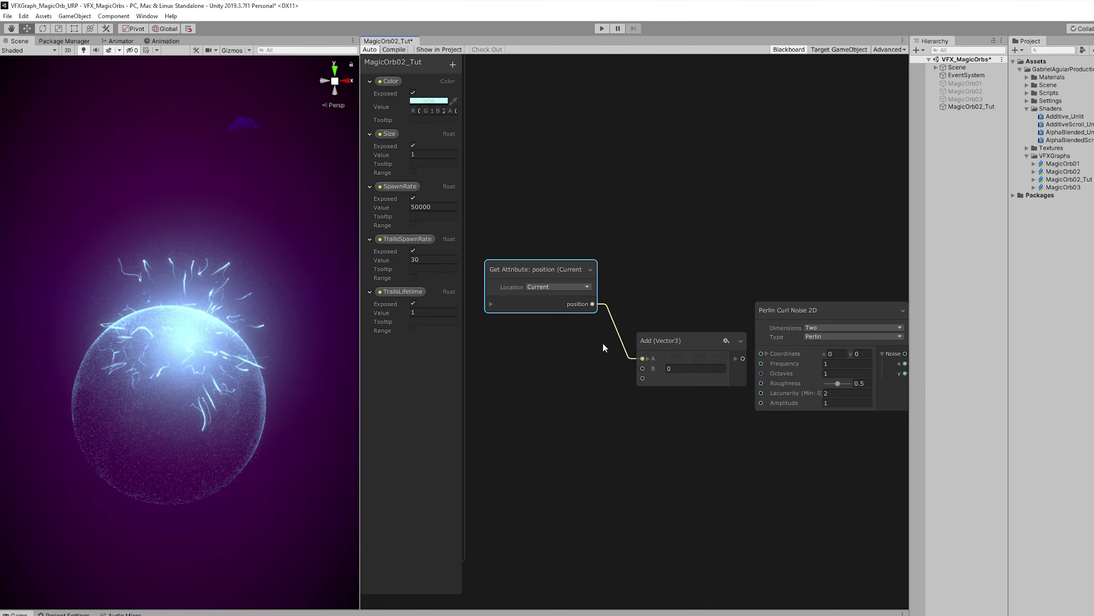
left_click_drag(668, 343, 643, 320)
Add the built-in Total Time operator and connect it to input B of the Add operator.
left_click(546, 374)
key("space")
type("tot")
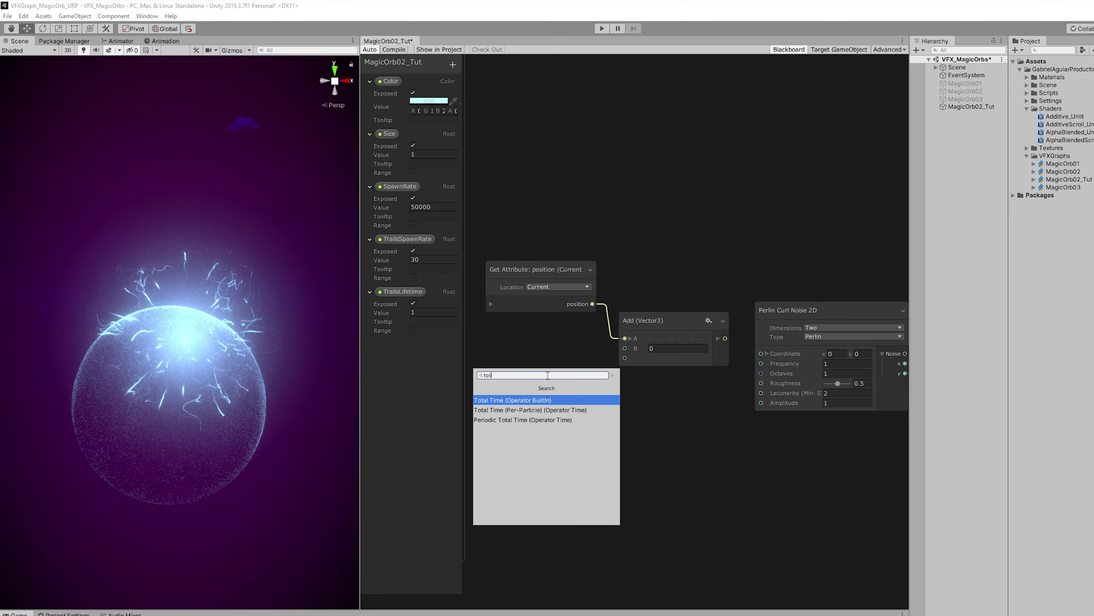
left_click(537, 403)
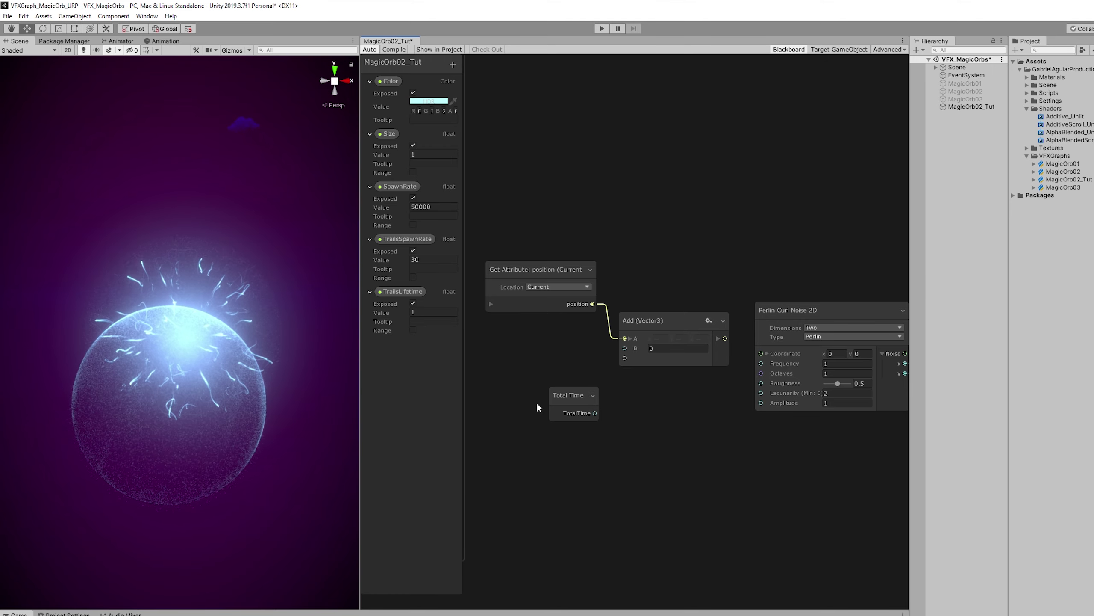
left_click_drag(596, 414, 626, 351)
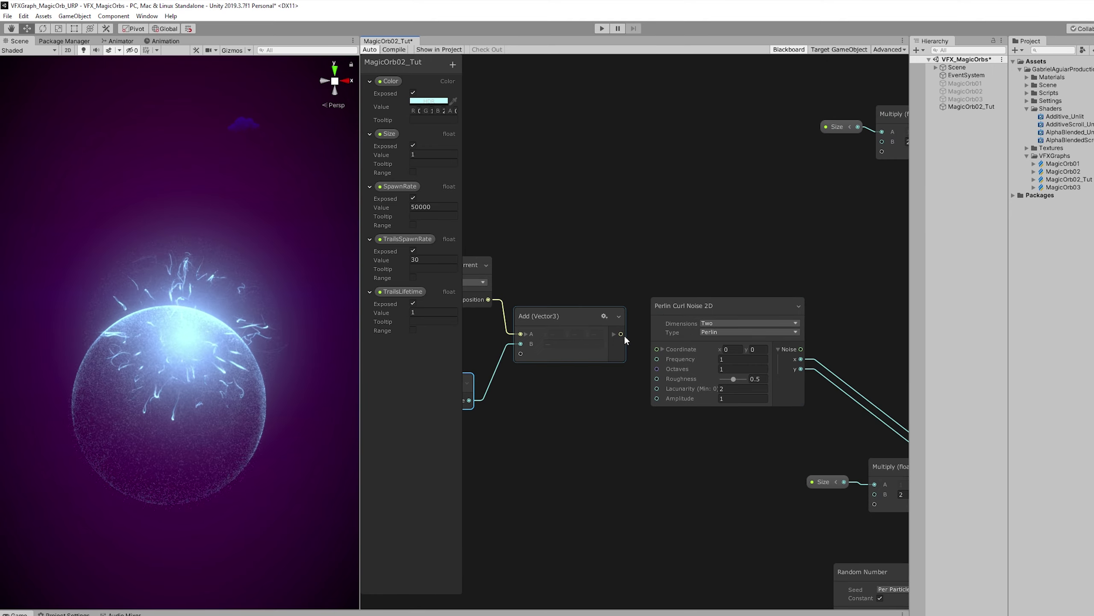
Connect the Add operator's x and y outputs to the X and Y of the Perlin Curl Noise Coordinate.
left_click(614, 334)
left_click(662, 349)
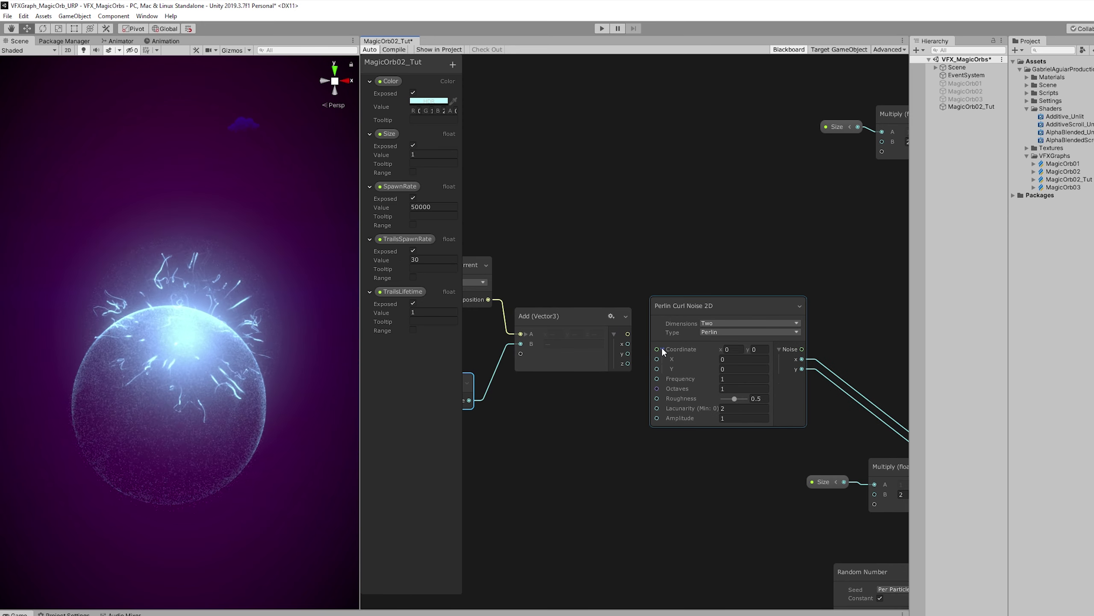
left_click_drag(635, 345, 667, 360)
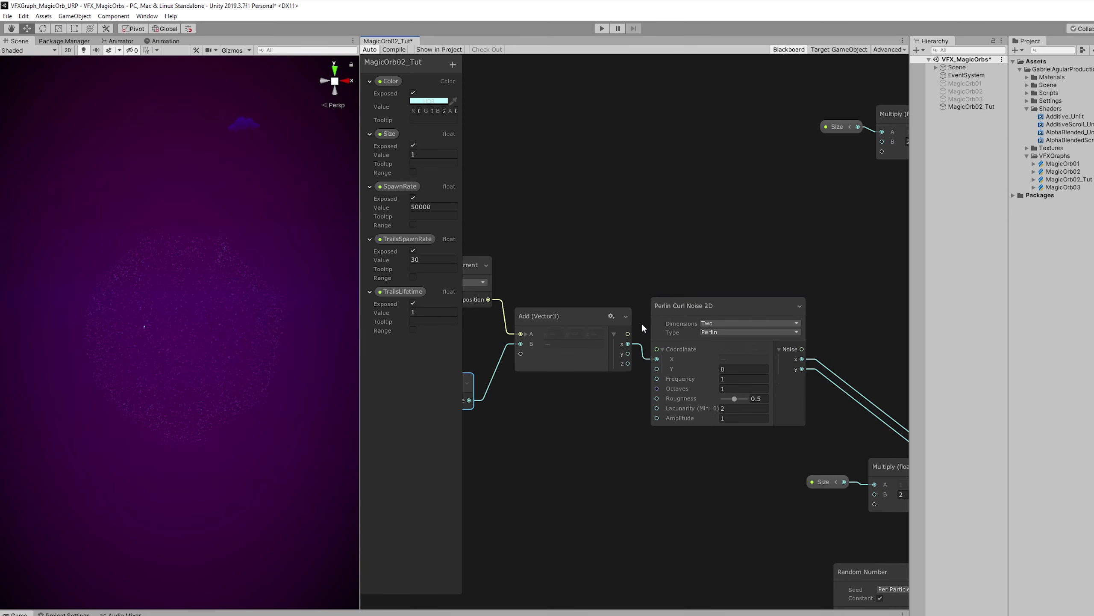
left_click_drag(629, 358, 657, 368)
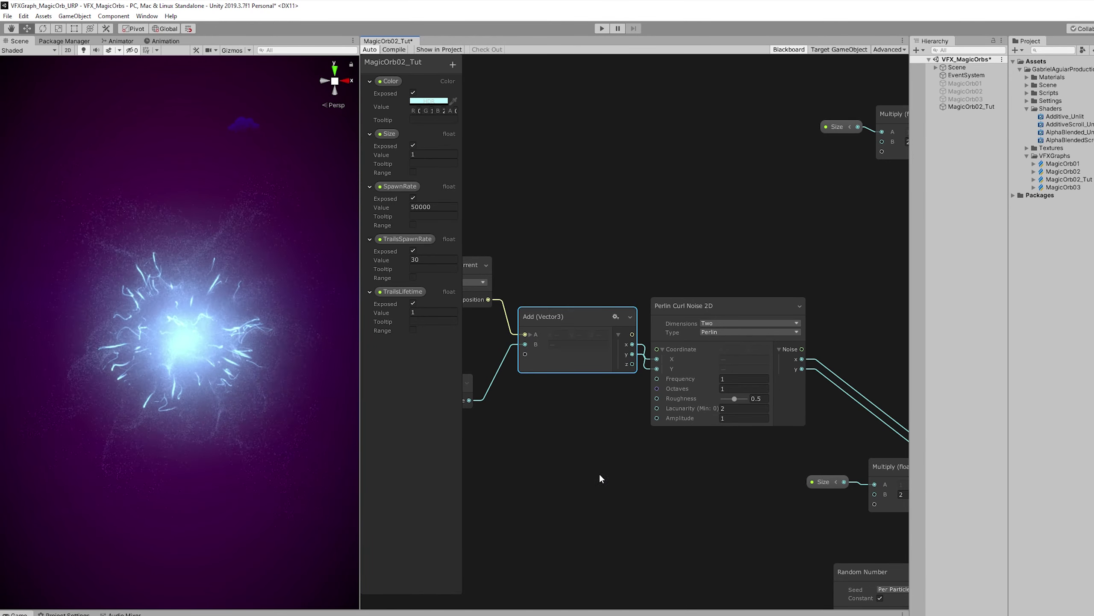
Feed the Noise output into a new Remap operator with an old range of -3 to 3 and a new range of -1 to 1.
middle_click_drag(595, 474, 527, 484)
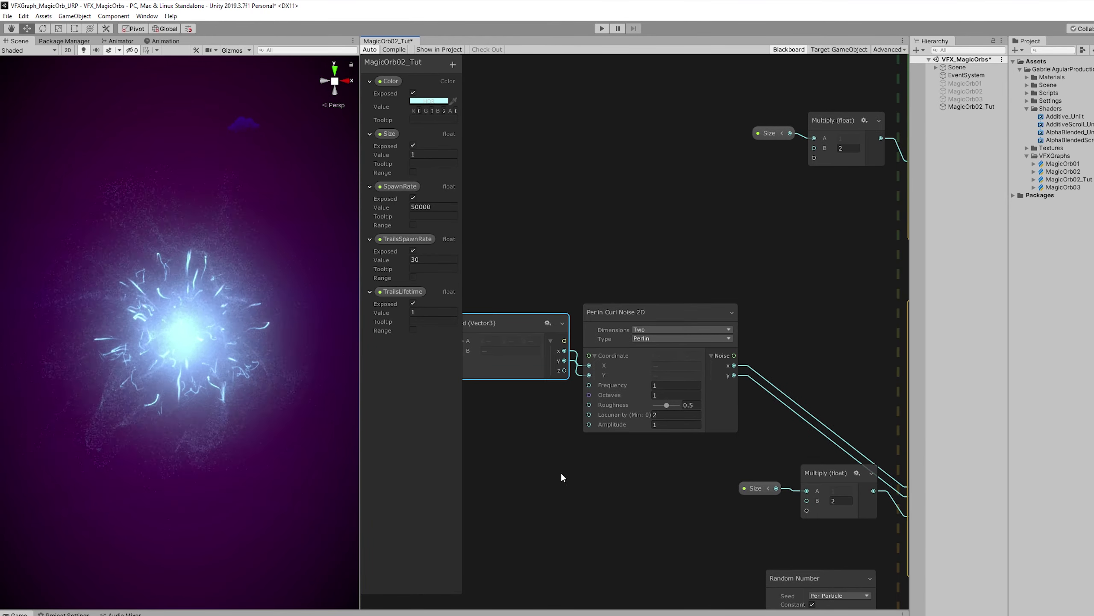
middle_click_drag(619, 466, 513, 472)
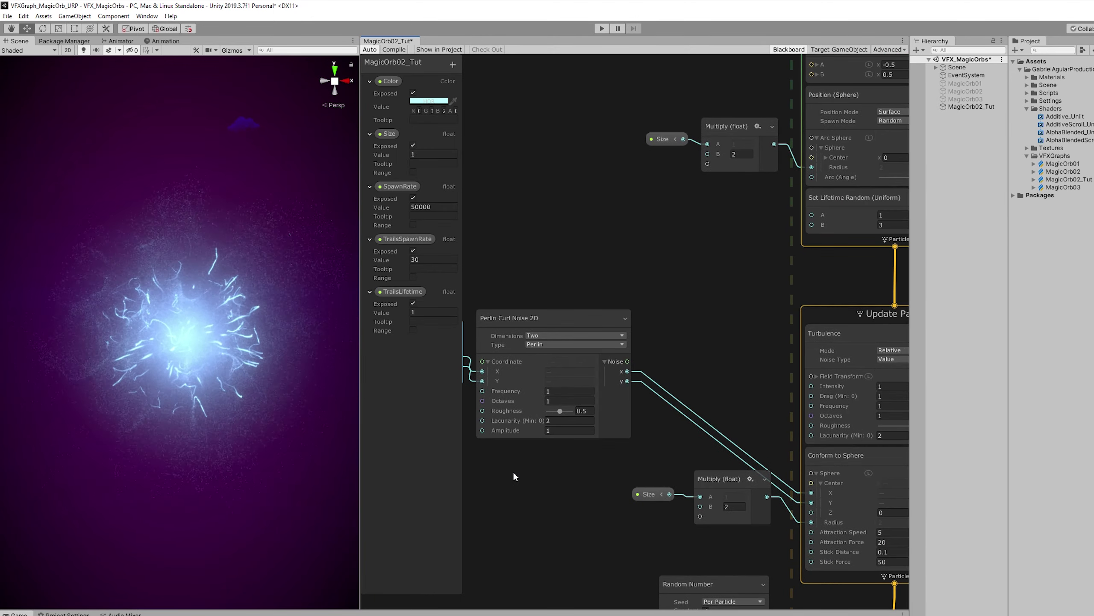
left_click_drag(627, 361, 679, 341)
type("remap")
key("Return")
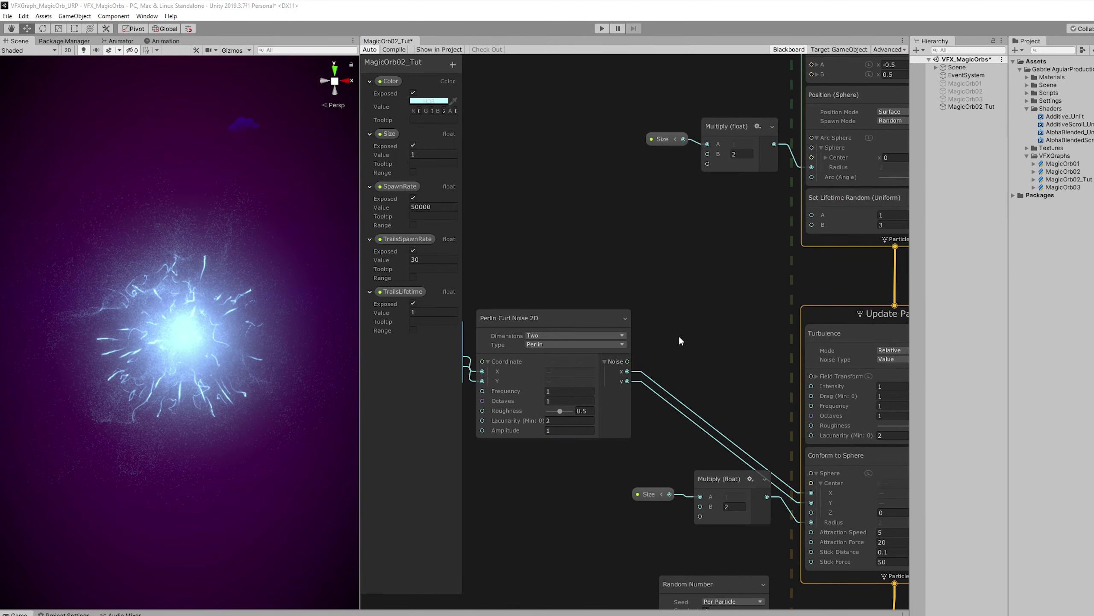
left_click_drag(682, 330, 656, 318)
middle_click_drag(664, 441, 600, 438)
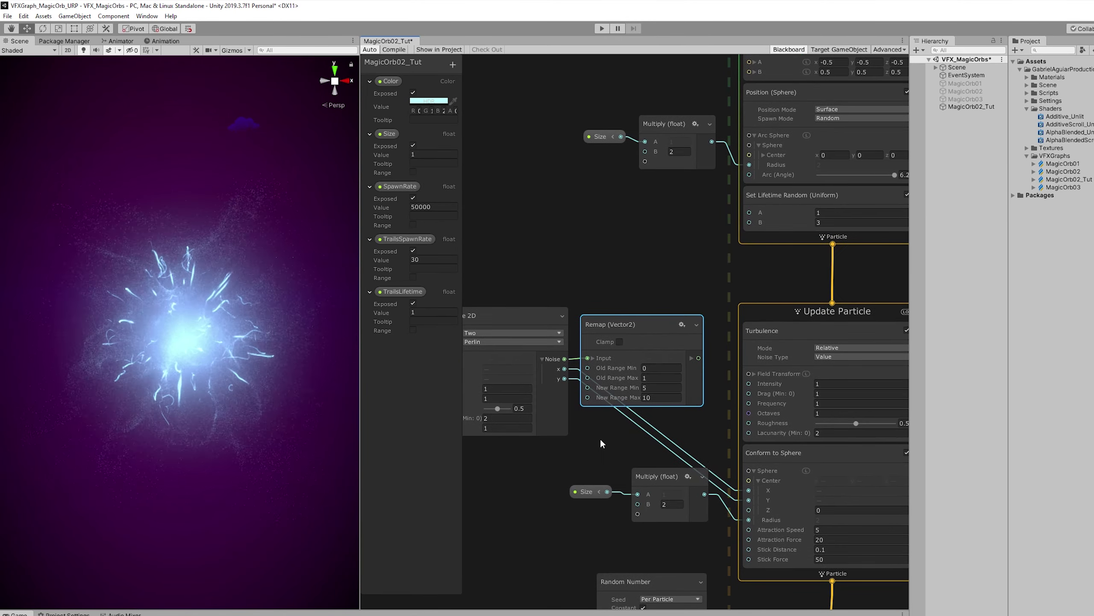
scroll(653, 407, "up", 2)
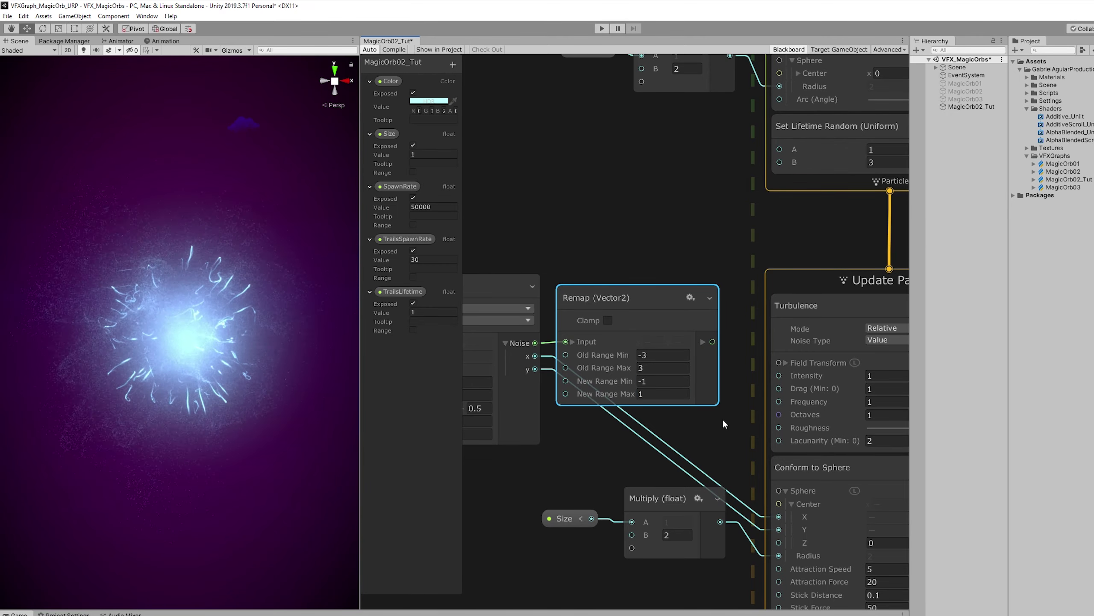
Connect the Remap x and y outputs to Conform to Sphere's Center X and Y, and set the old range to -6 to 6.
left_click(703, 342)
left_click_drag(721, 354, 782, 513)
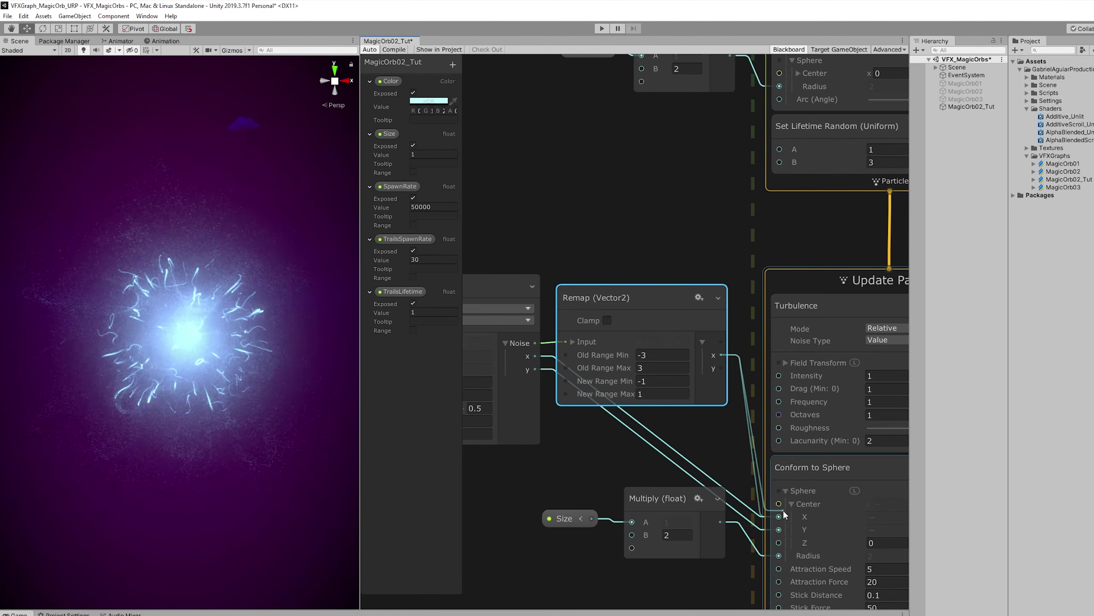
left_click_drag(721, 367, 778, 529)
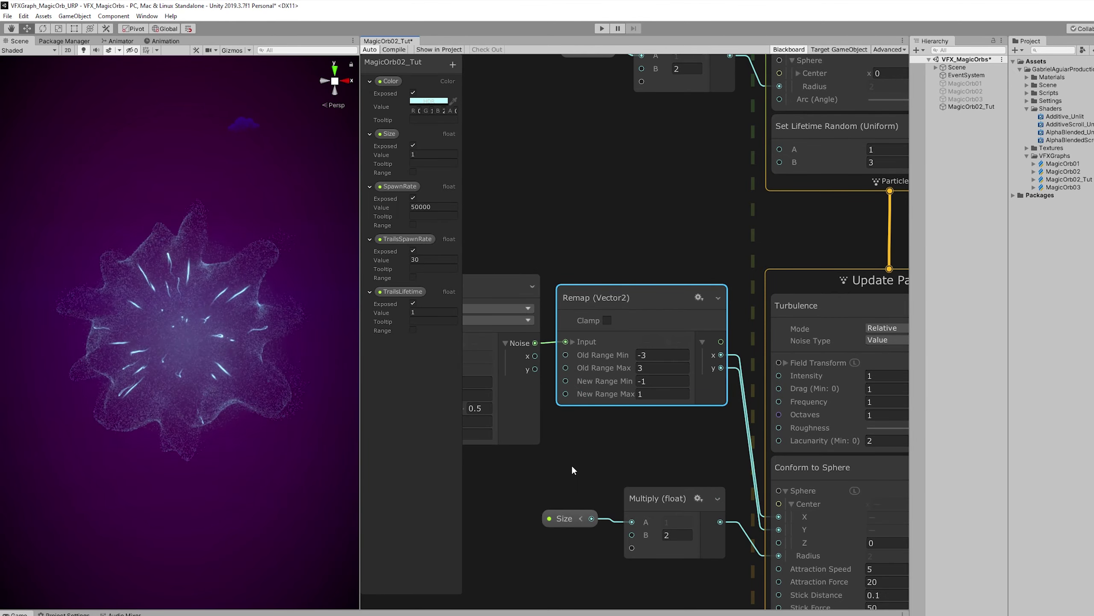
middle_click_drag(571, 463, 634, 464)
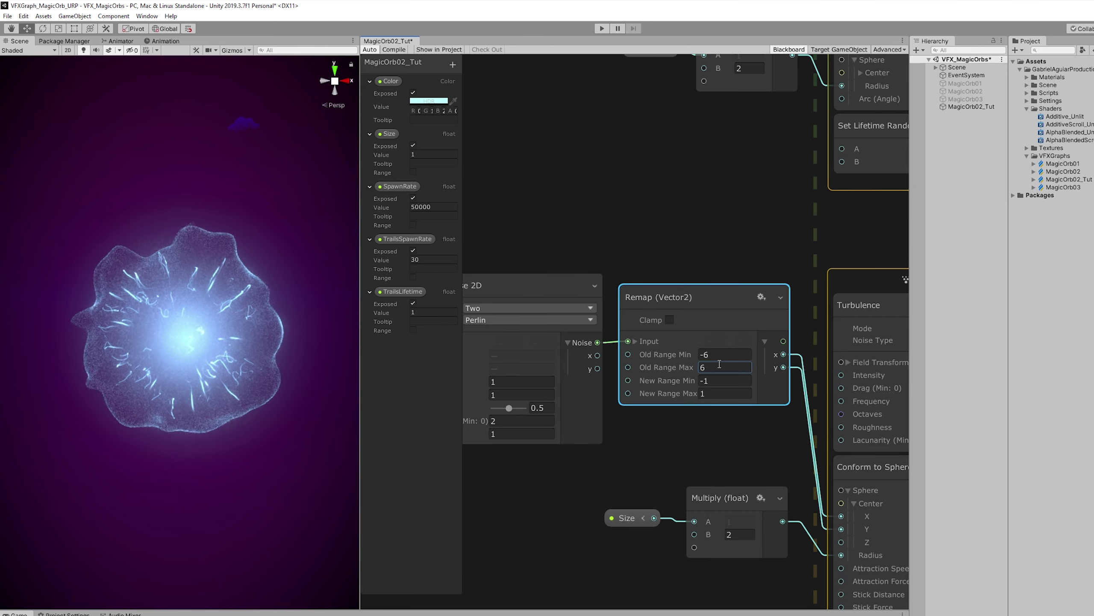
Connect the Remap x and y outputs to Turbulence's Field Transform Position X and Y, and set Intensity 5, Drag 5 and Octaves 3.
scroll(599, 264, "down", 1)
middle_click_drag(597, 264, 645, 222)
middle_click_drag(732, 204, 628, 211)
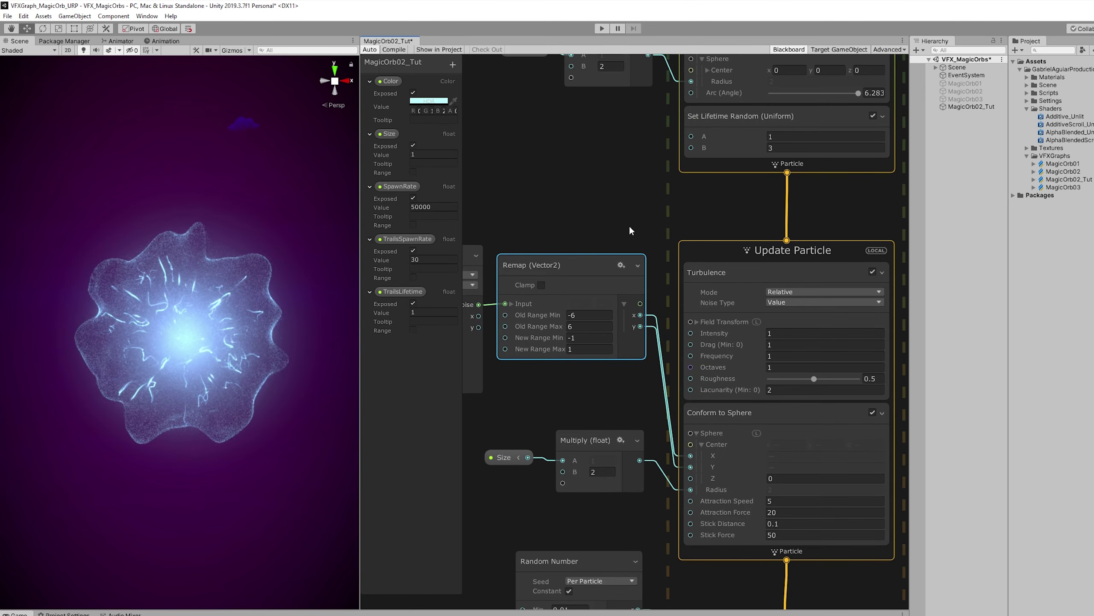
left_click(697, 322)
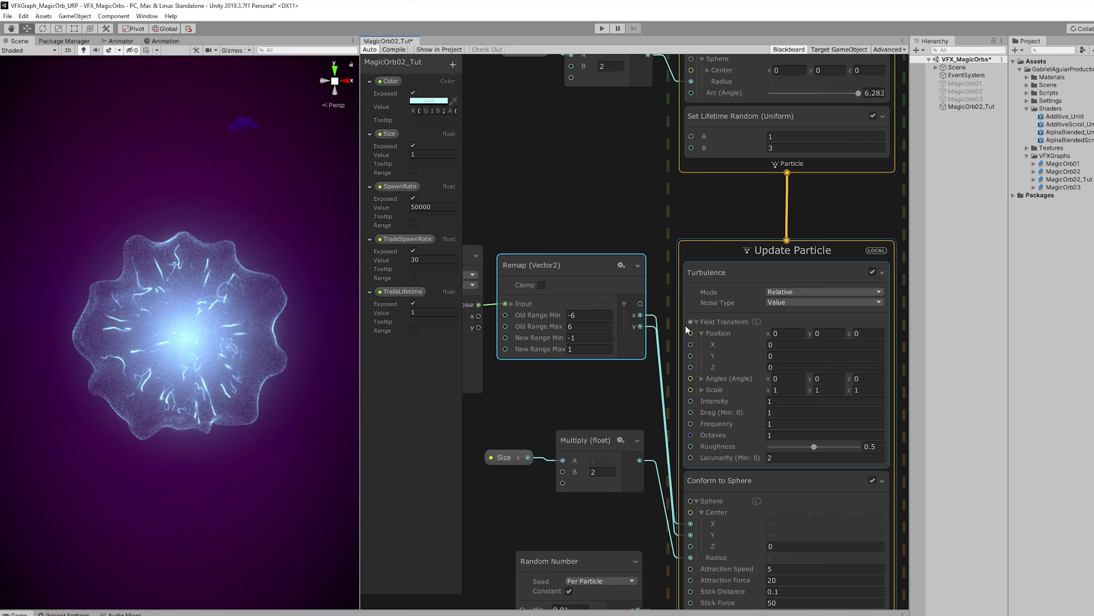
left_click_drag(651, 318, 691, 344)
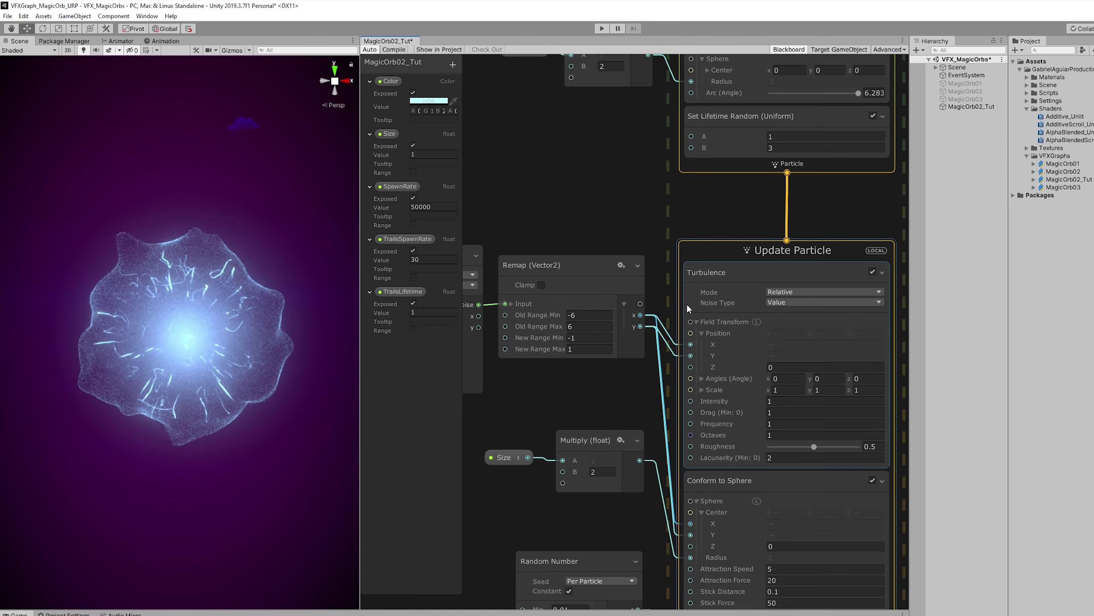
left_click(783, 401)
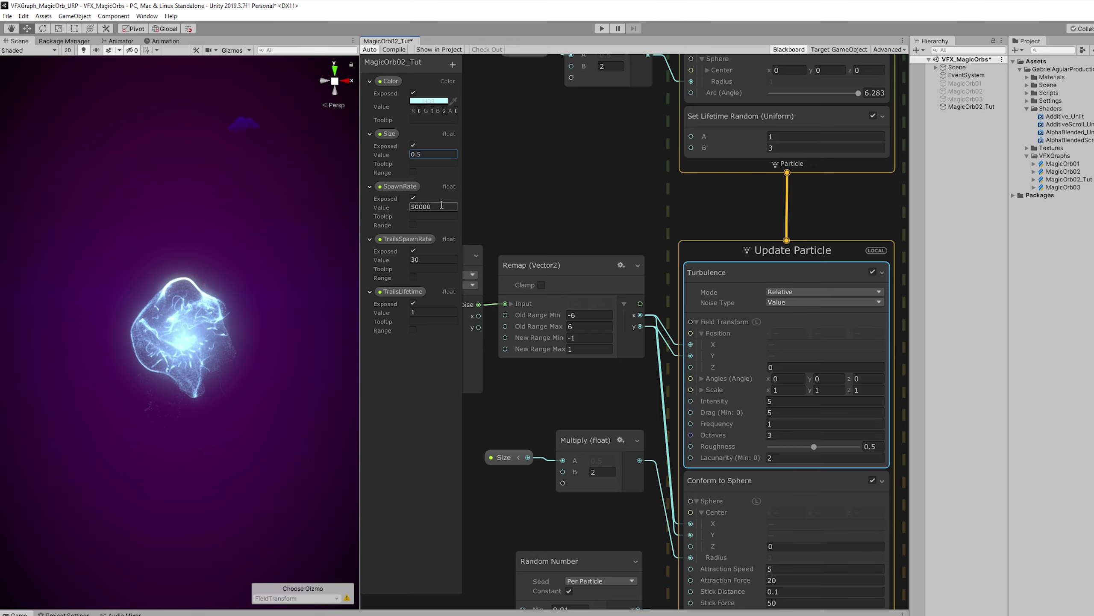
Try the orb with the exposed Size at 2 and SpawnRate at 500000.
type("2")
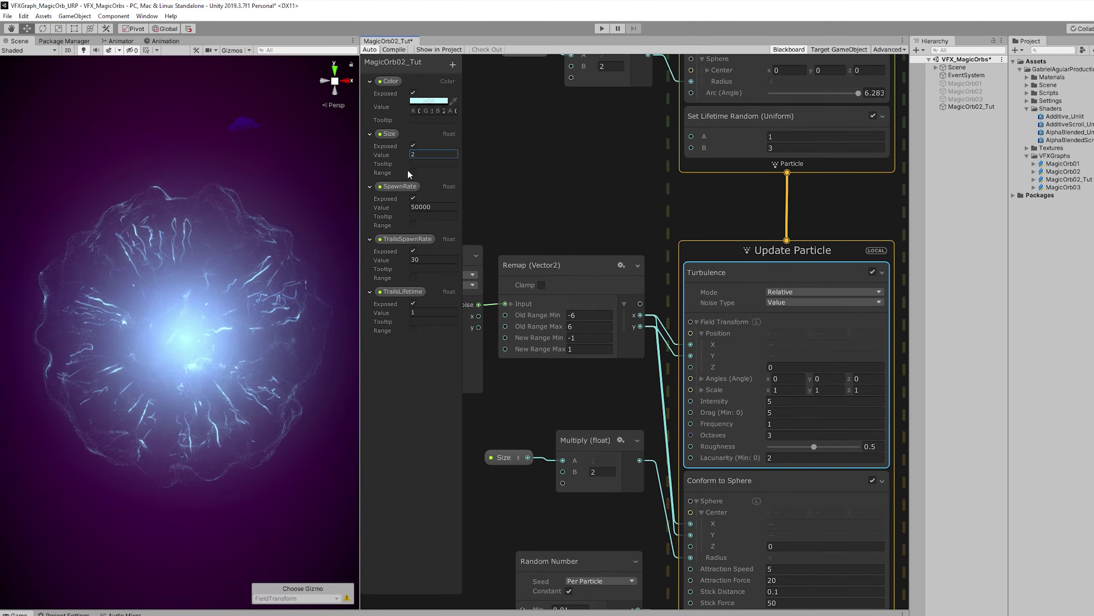
left_click(430, 208)
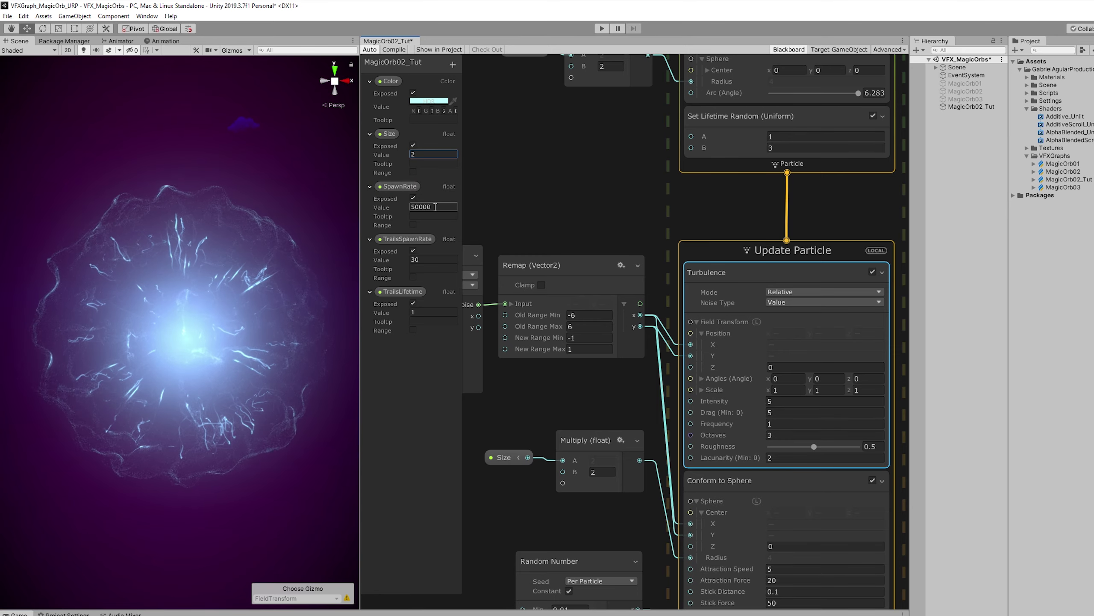
type("0")
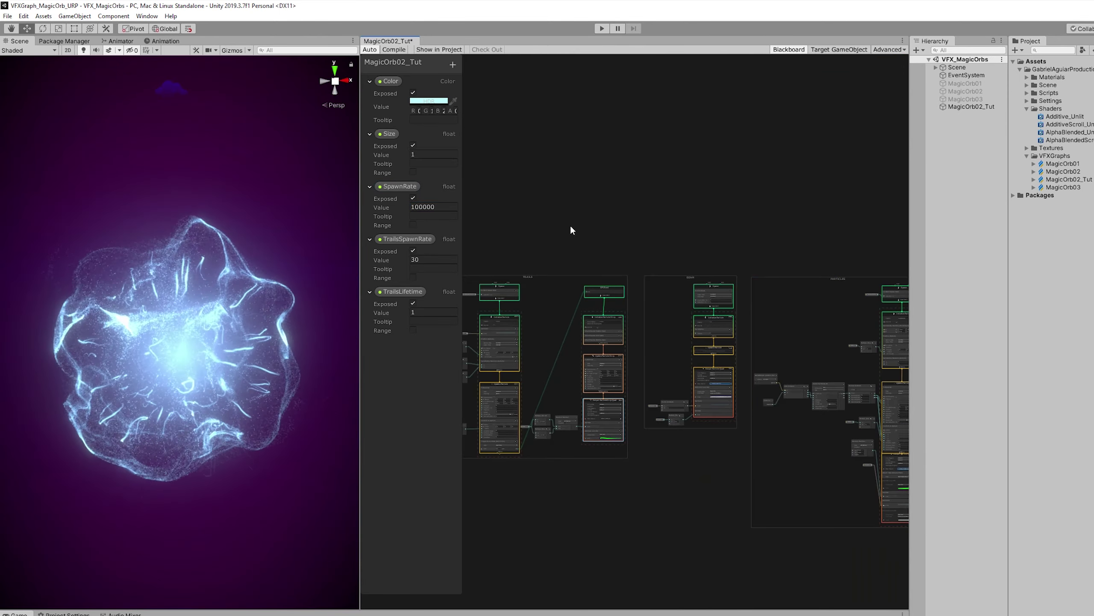
Add an exposed Color property named Color02 below Color, with a purple HDR value at hue 258 and intensity 2.4.
left_click(452, 64)
left_click(476, 101)
double_click(393, 344)
type("Color02")
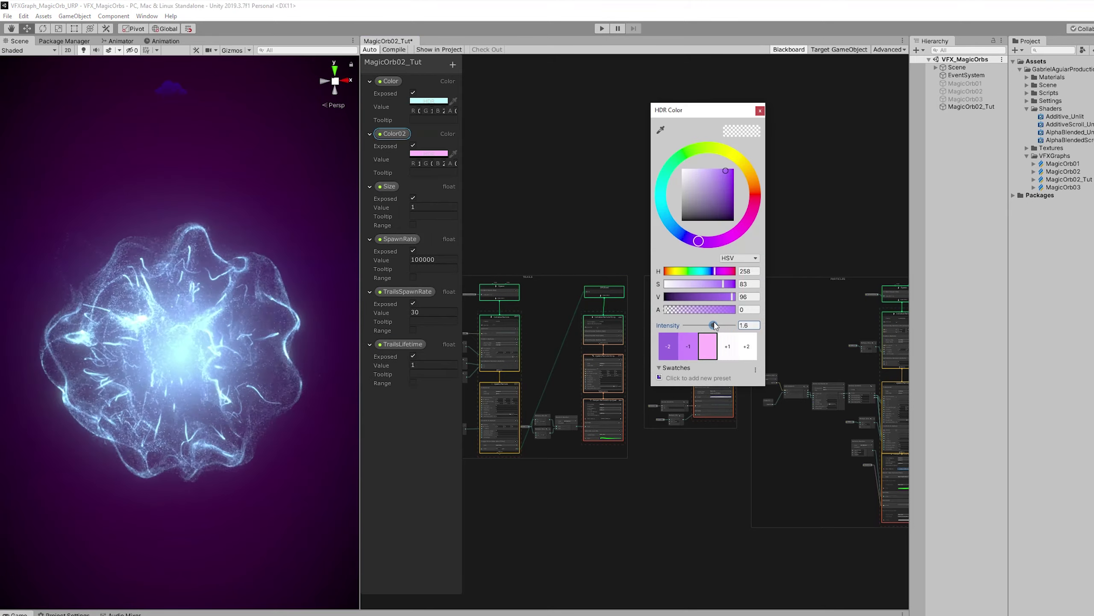
left_click_drag(707, 325, 716, 324)
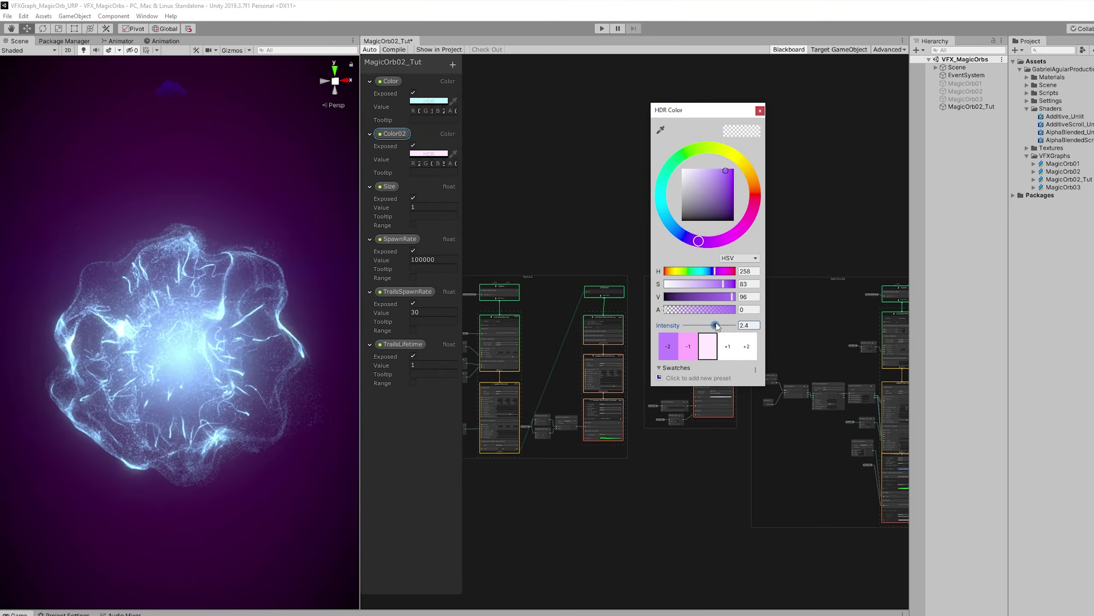
left_click(760, 112)
Place Color02 in the TRAILS group and connect it to Set Color in Initialize Particle in place of the Color property.
scroll(611, 307, "up", 5)
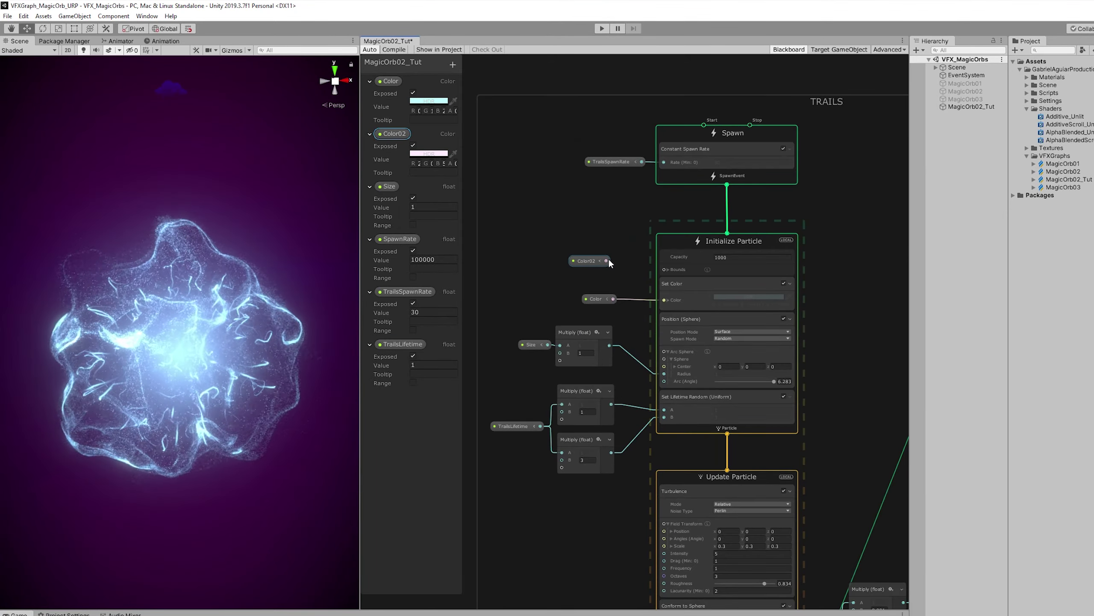
left_click_drag(608, 260, 677, 301)
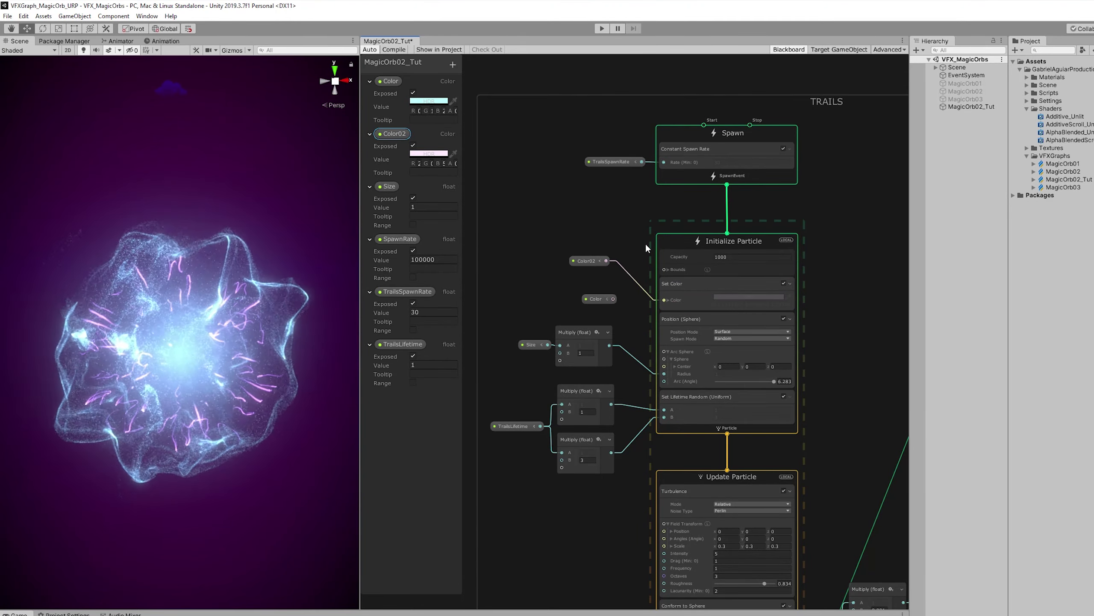
Set the Color02 hue to 22 for orange trails and the main Color hue to 253 for a purple orb.
scroll(470, 165, "down", 3)
left_click(429, 154)
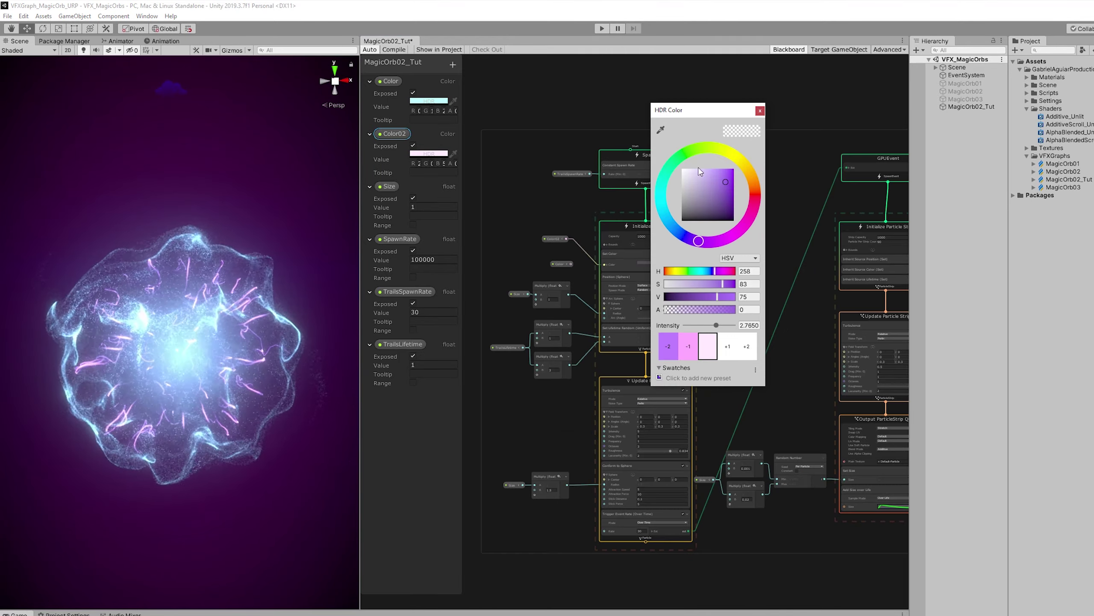
left_click(752, 177)
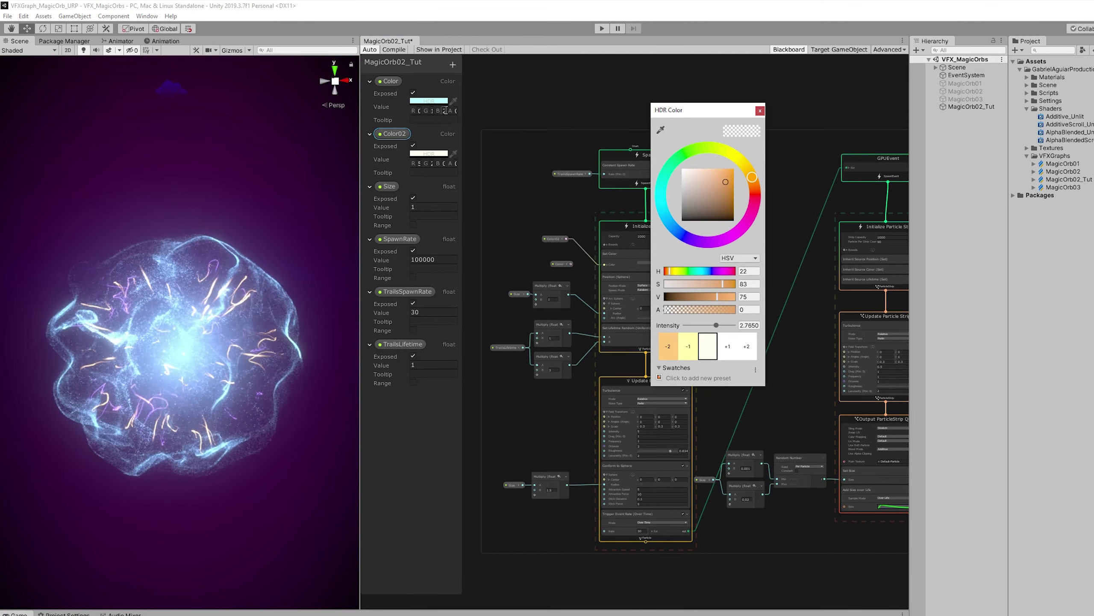
left_click(429, 101)
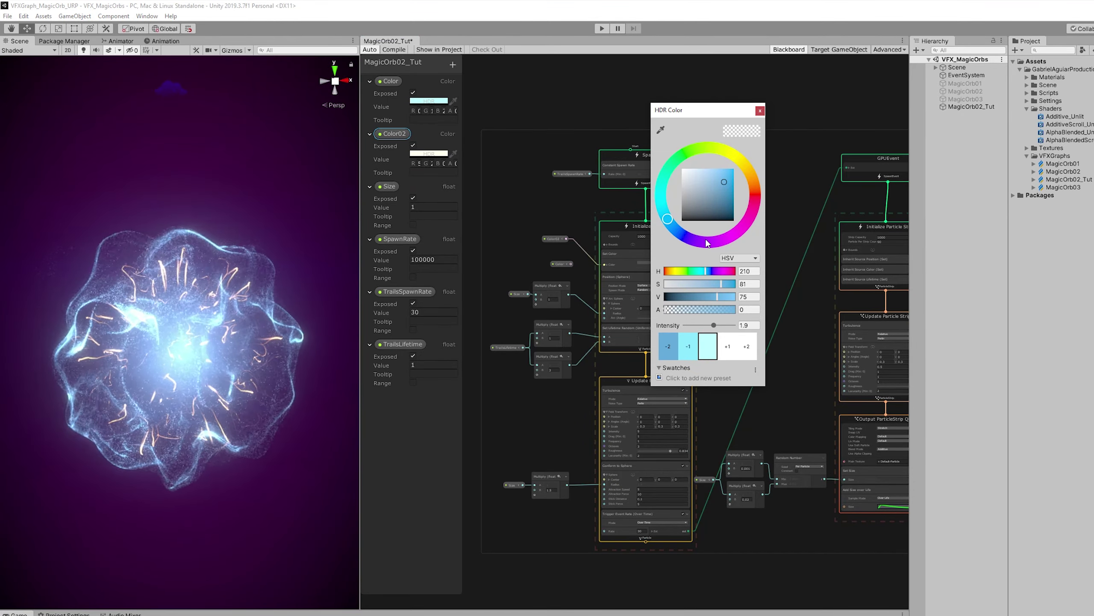
left_click_drag(707, 244, 694, 240)
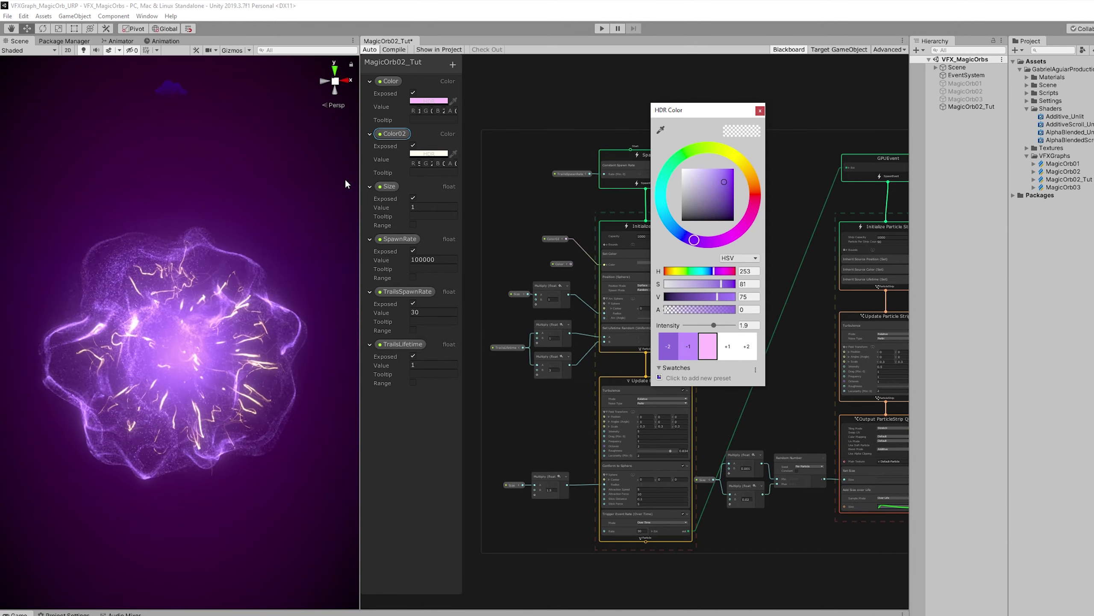